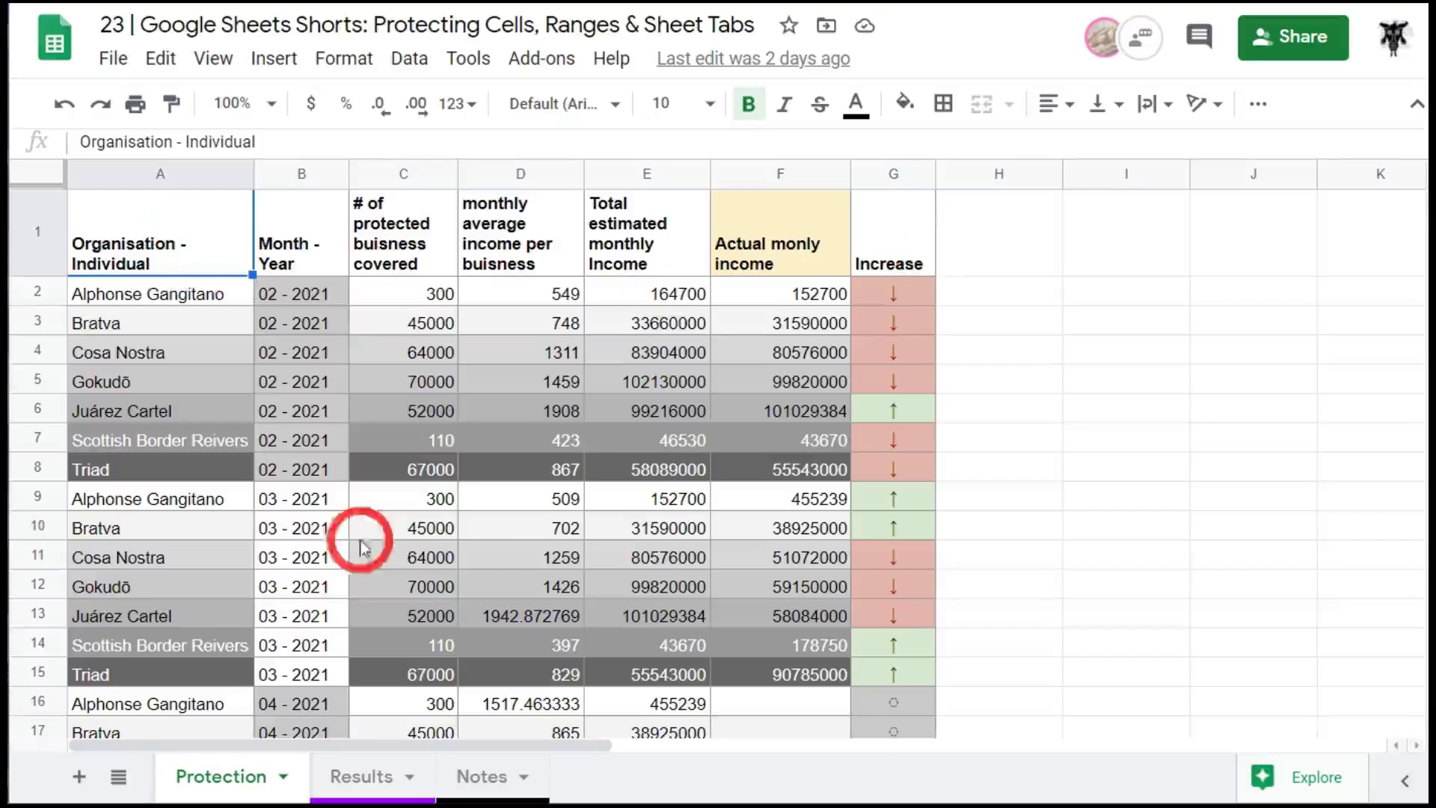
Select header row A1:G1 and start protecting it with the description 'Header'.
key(shift)
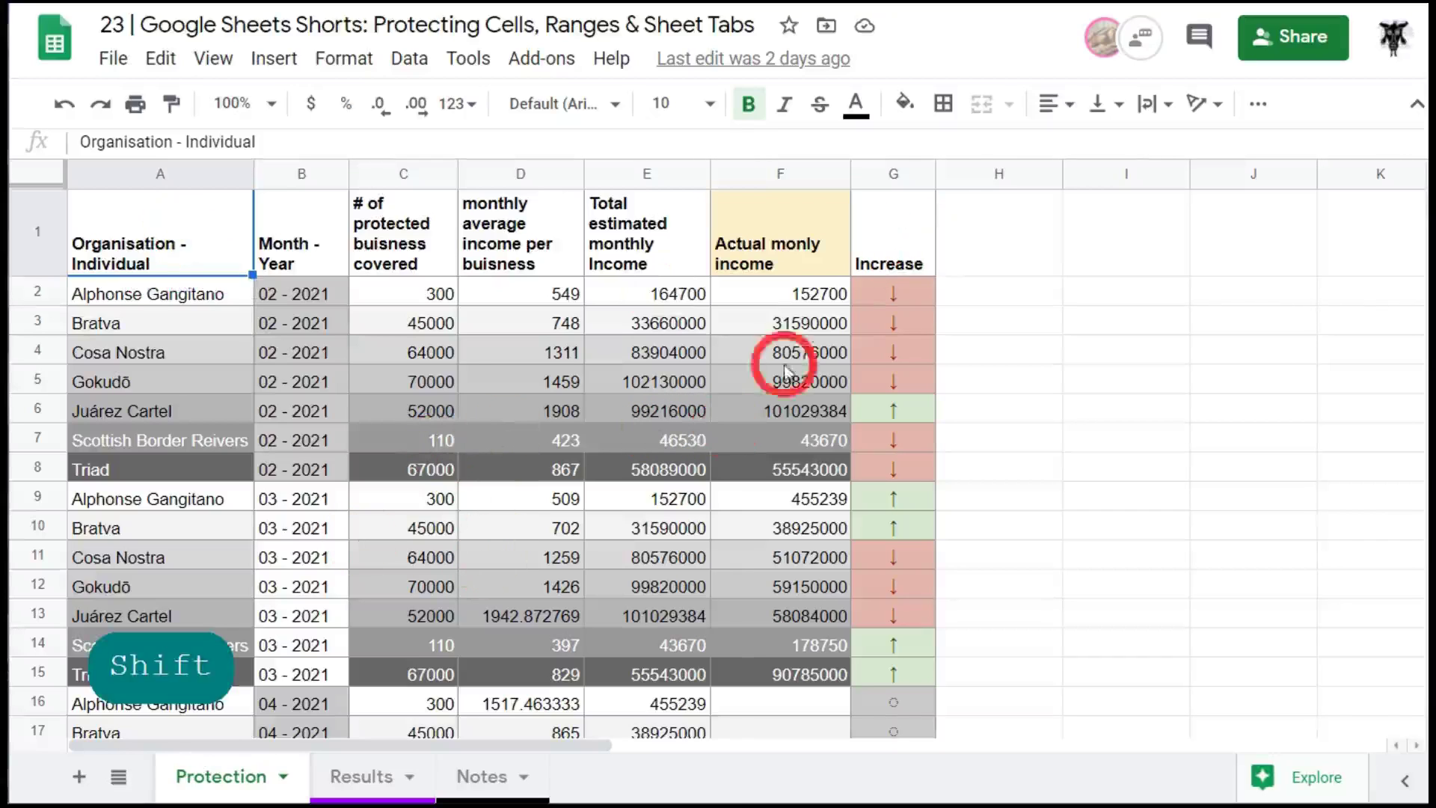
shift+click(913, 248)
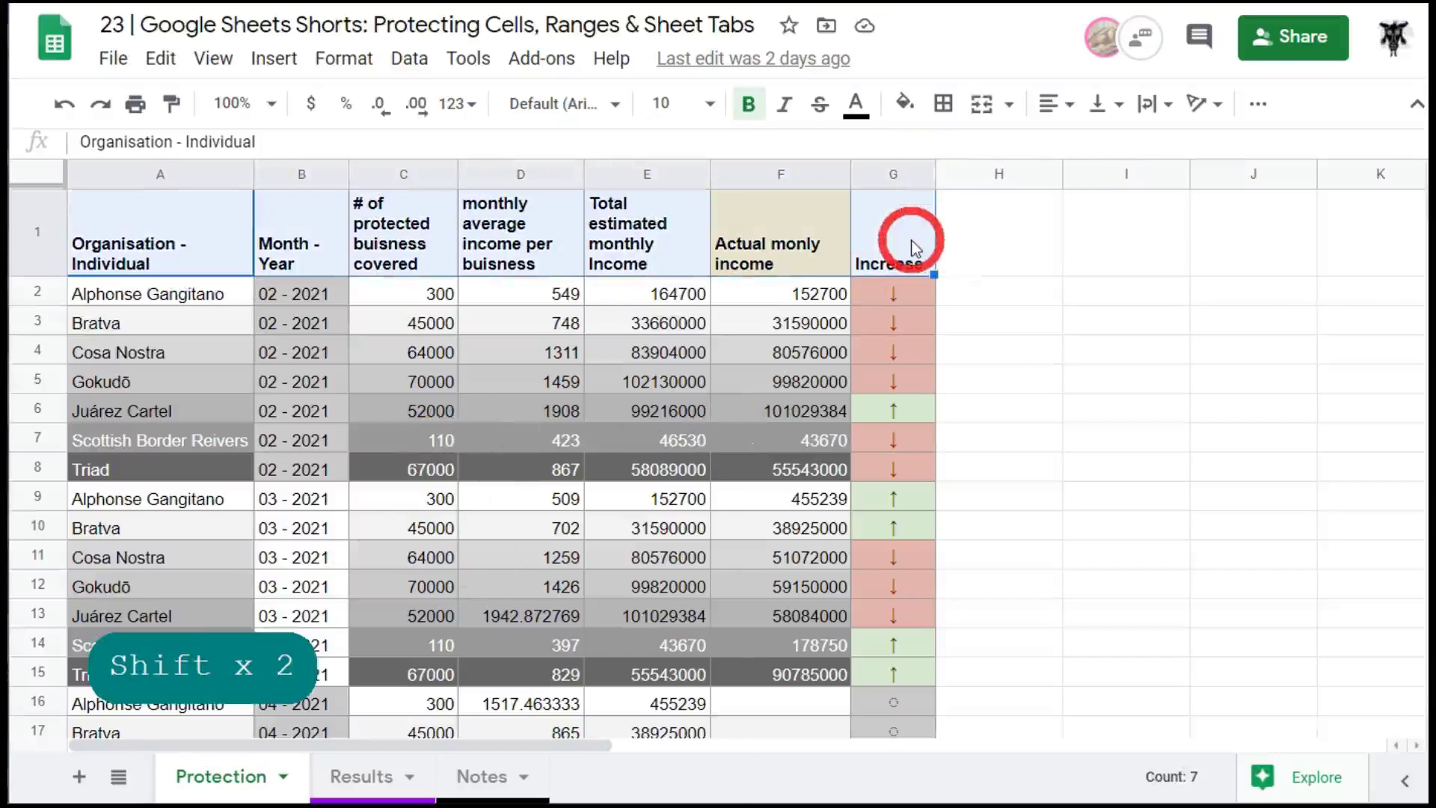
click(409, 58)
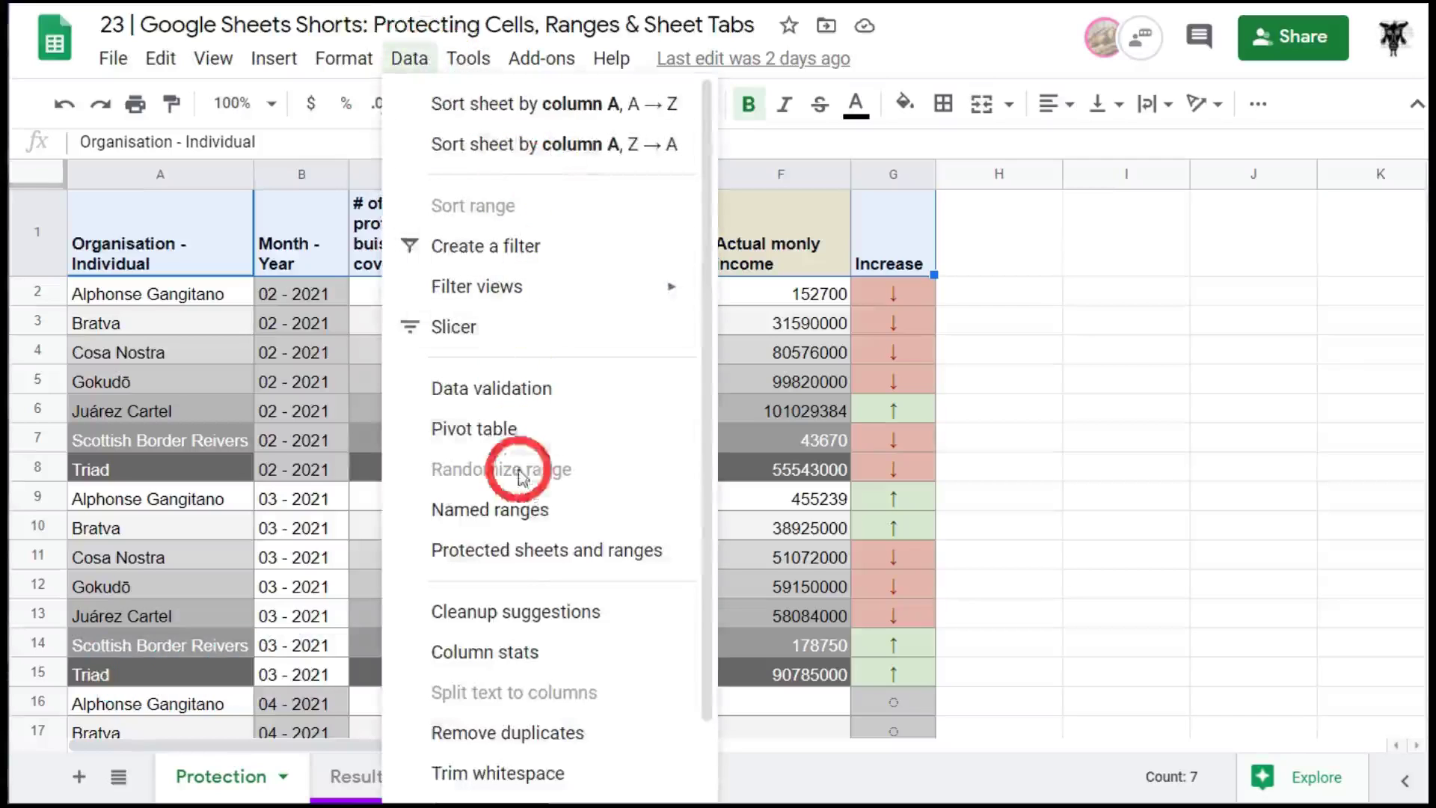
click(511, 557)
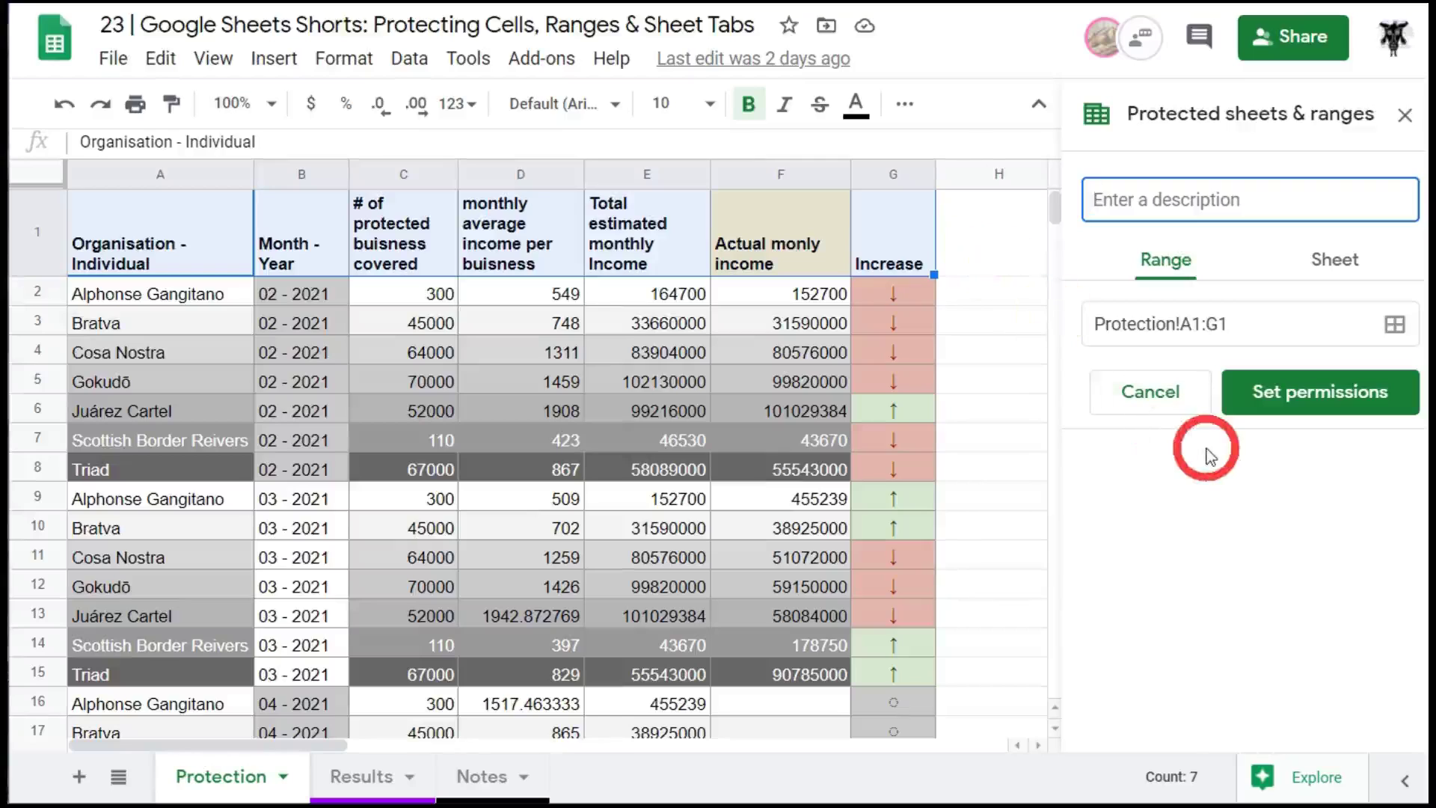
text(Head)
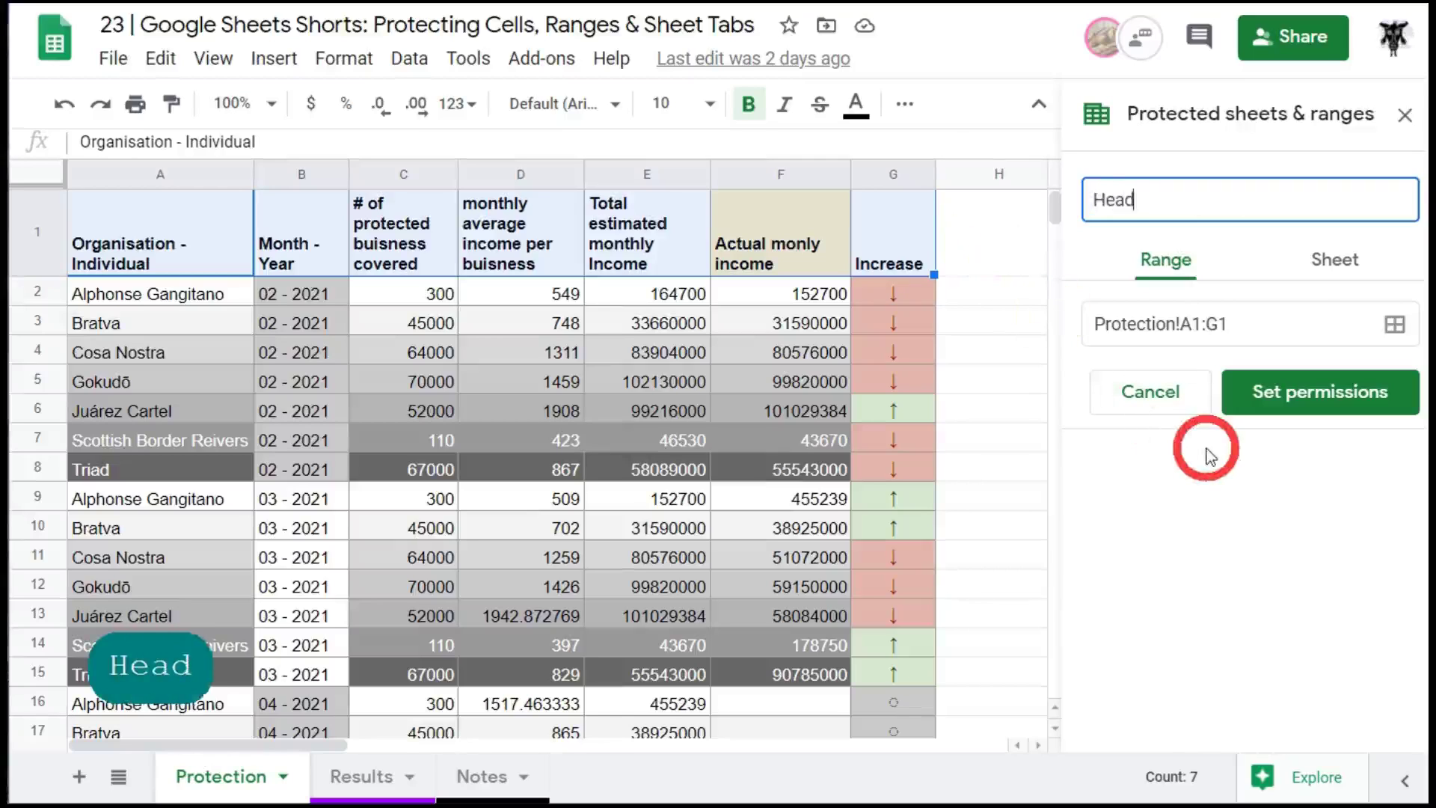
text(er)
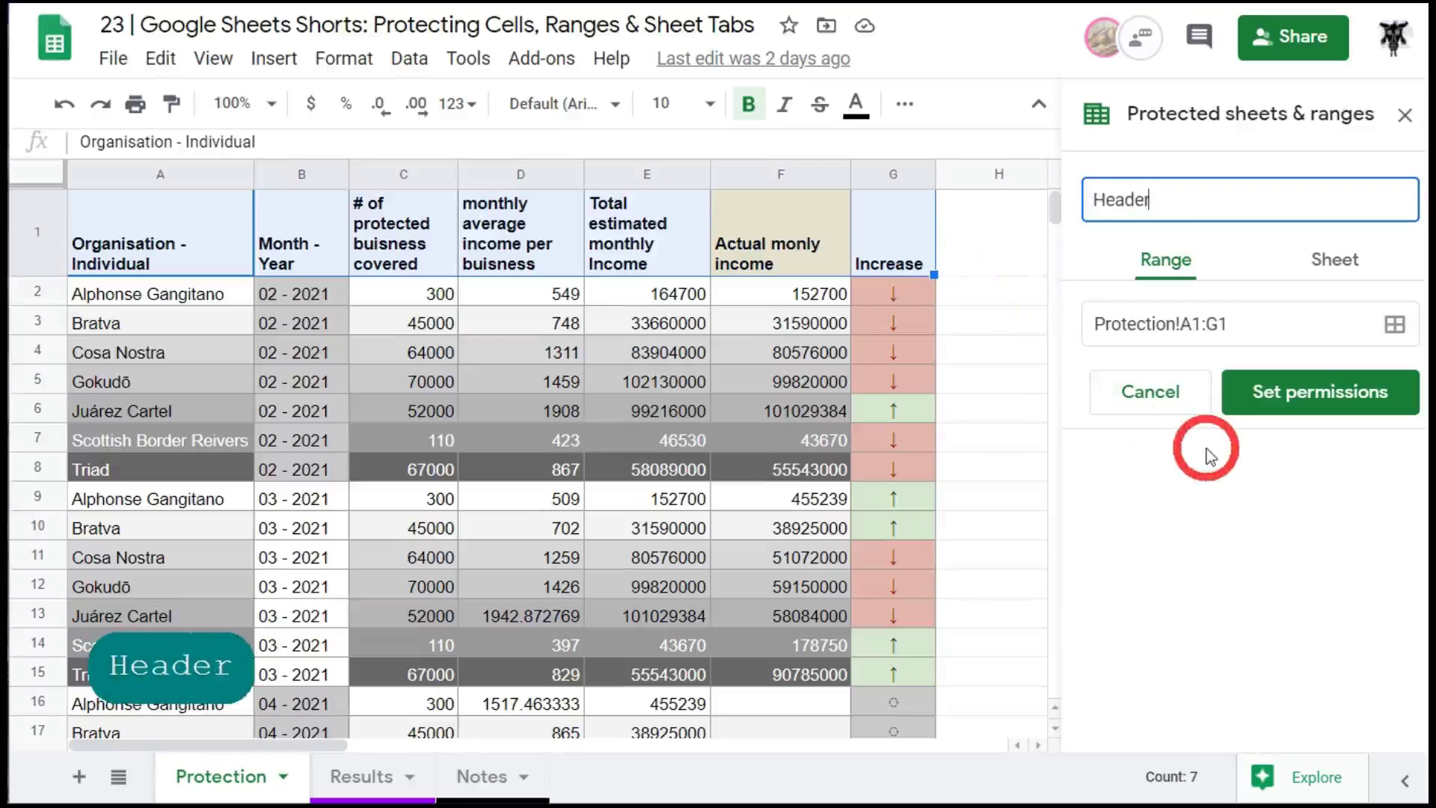
Remove both other editors so only the owner can edit the Header range A1:G1.
click(1305, 398)
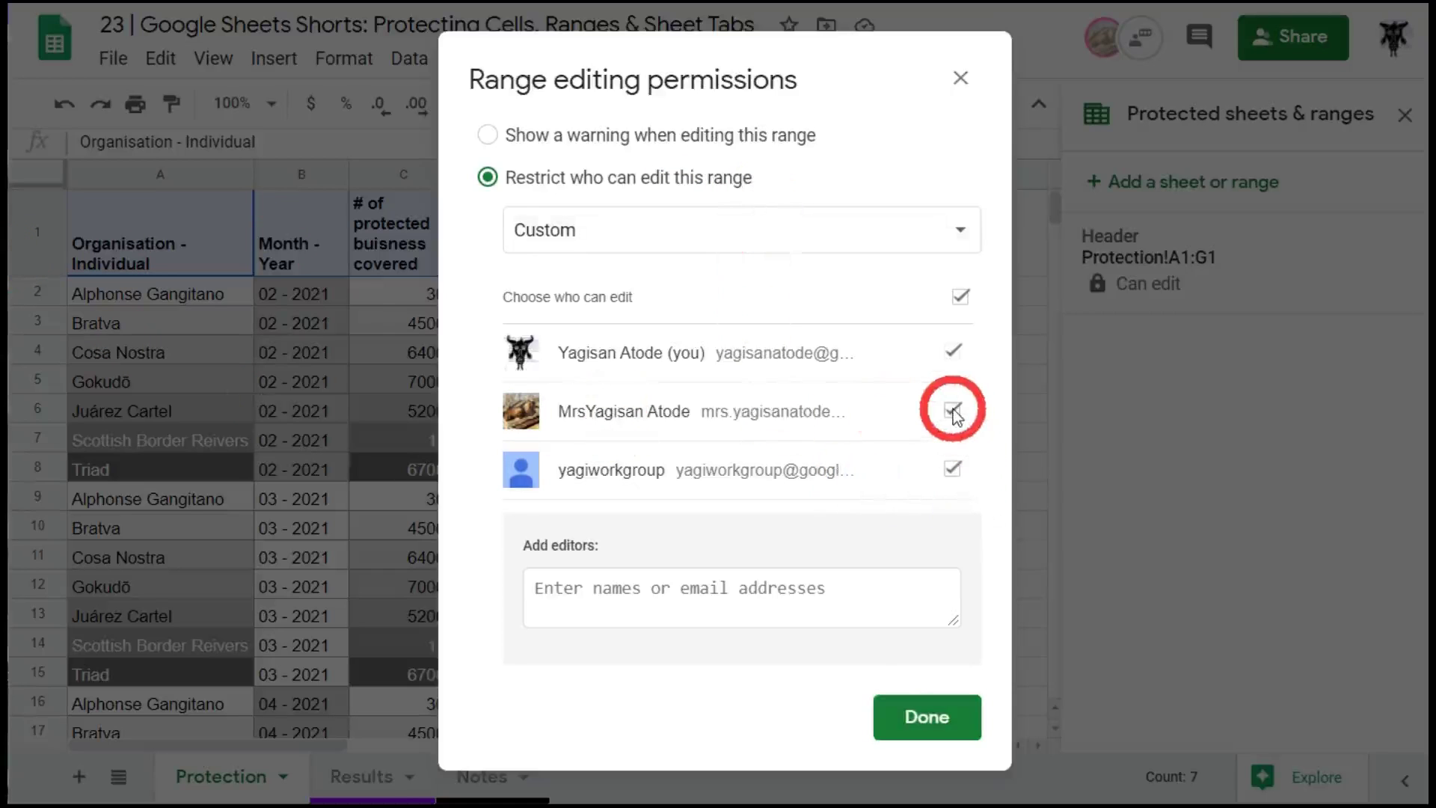
click(953, 471)
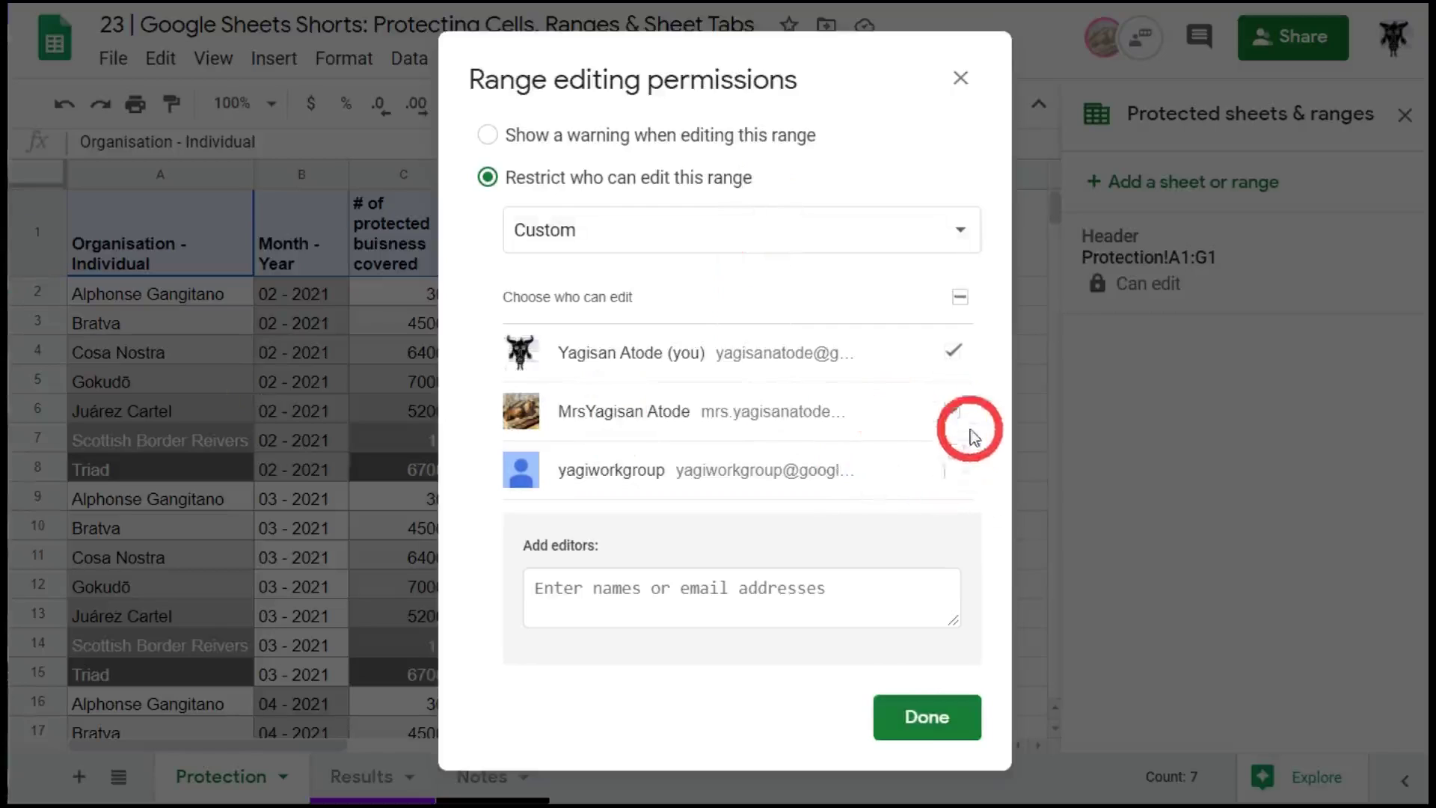
click(952, 410)
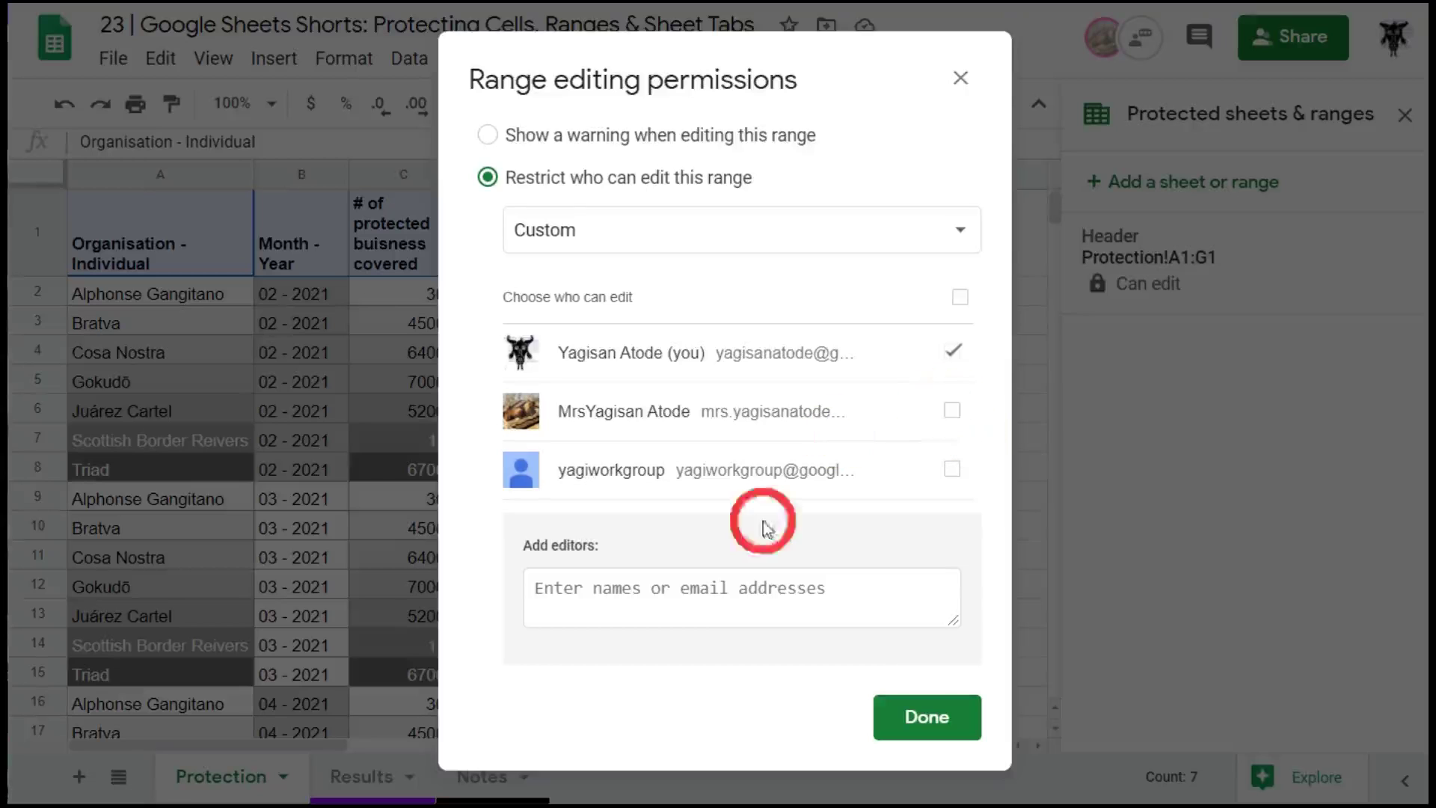
click(916, 712)
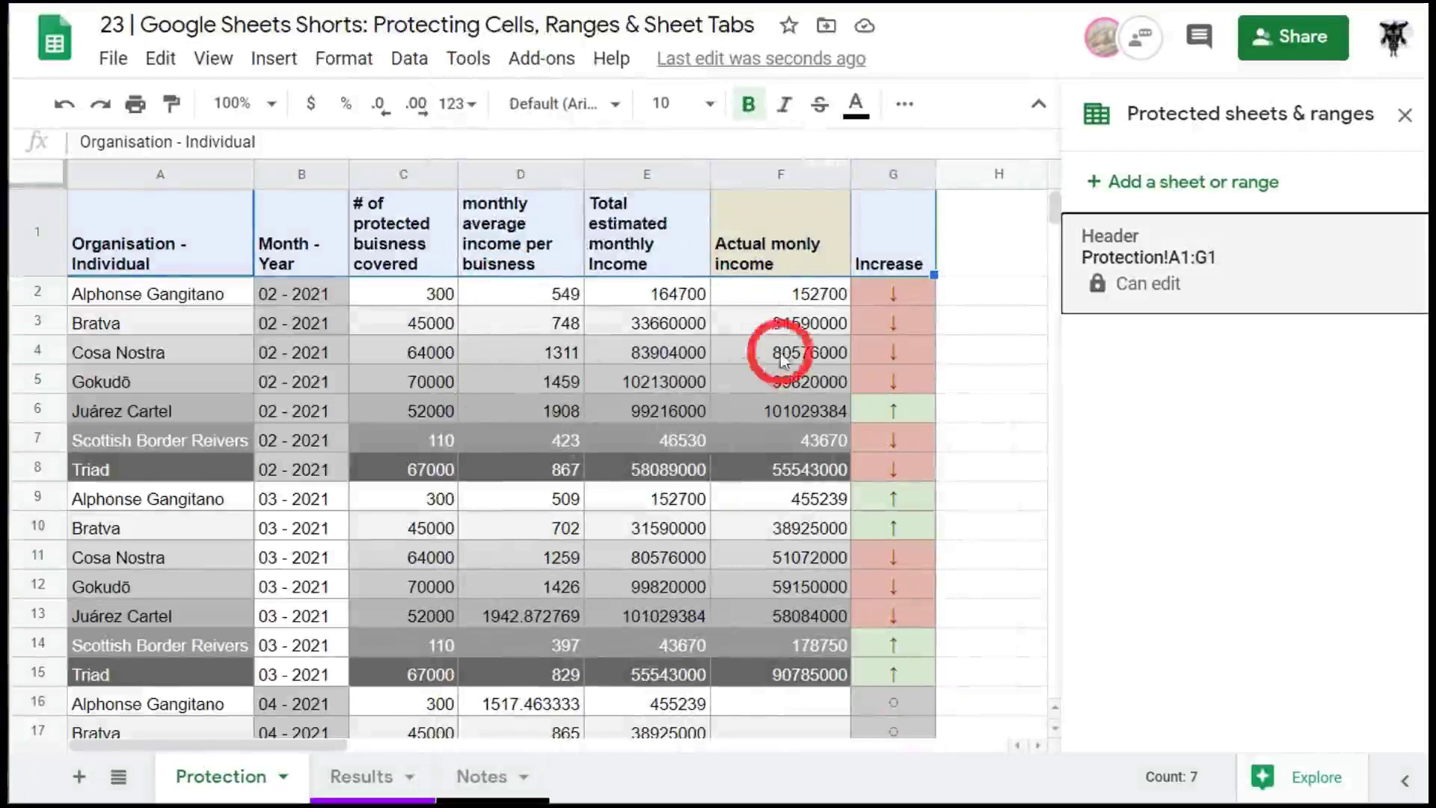
From the other account, try editing header cell C1 and dismiss the protected-cell warning.
key(alt+Tab)
key(alt+Tab)
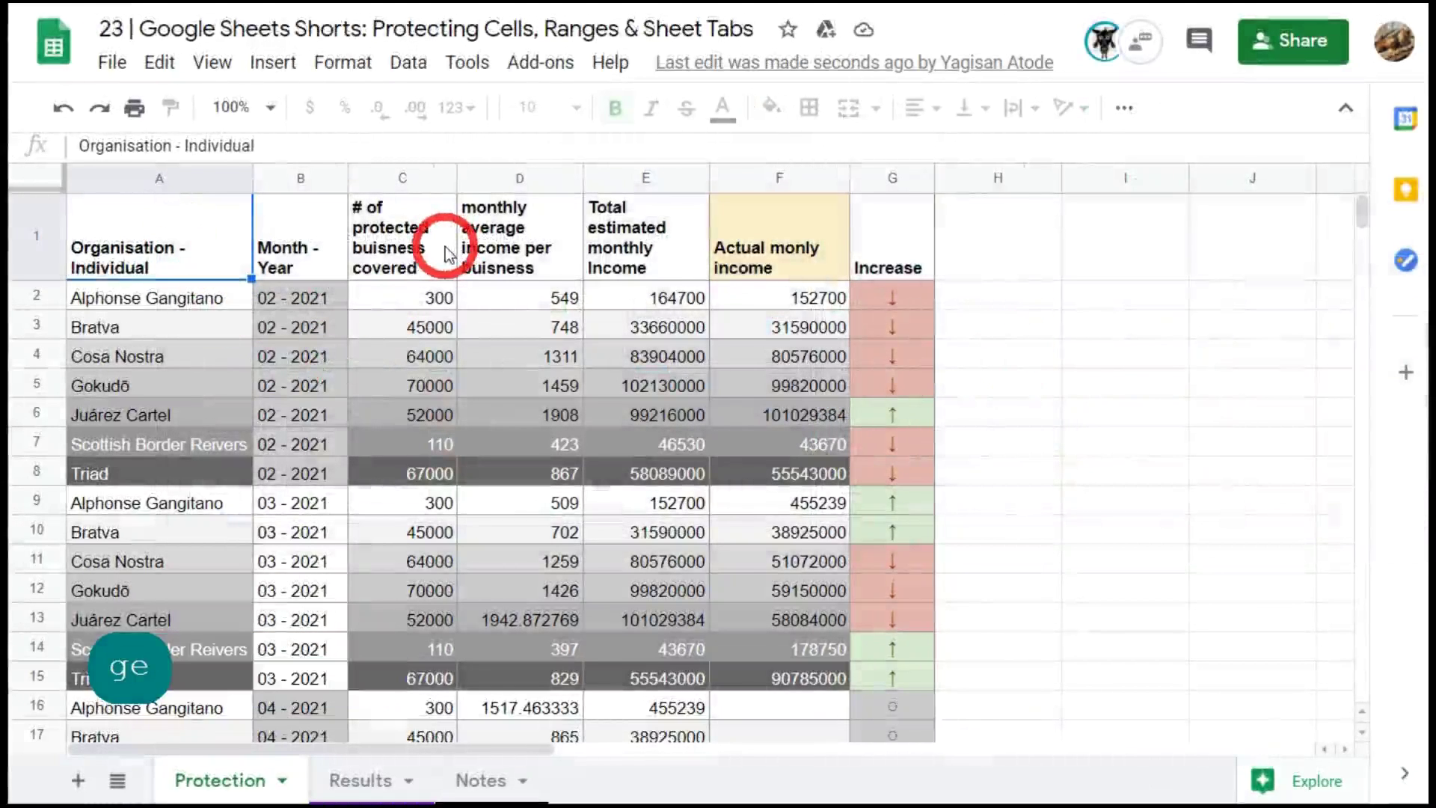
click(446, 246)
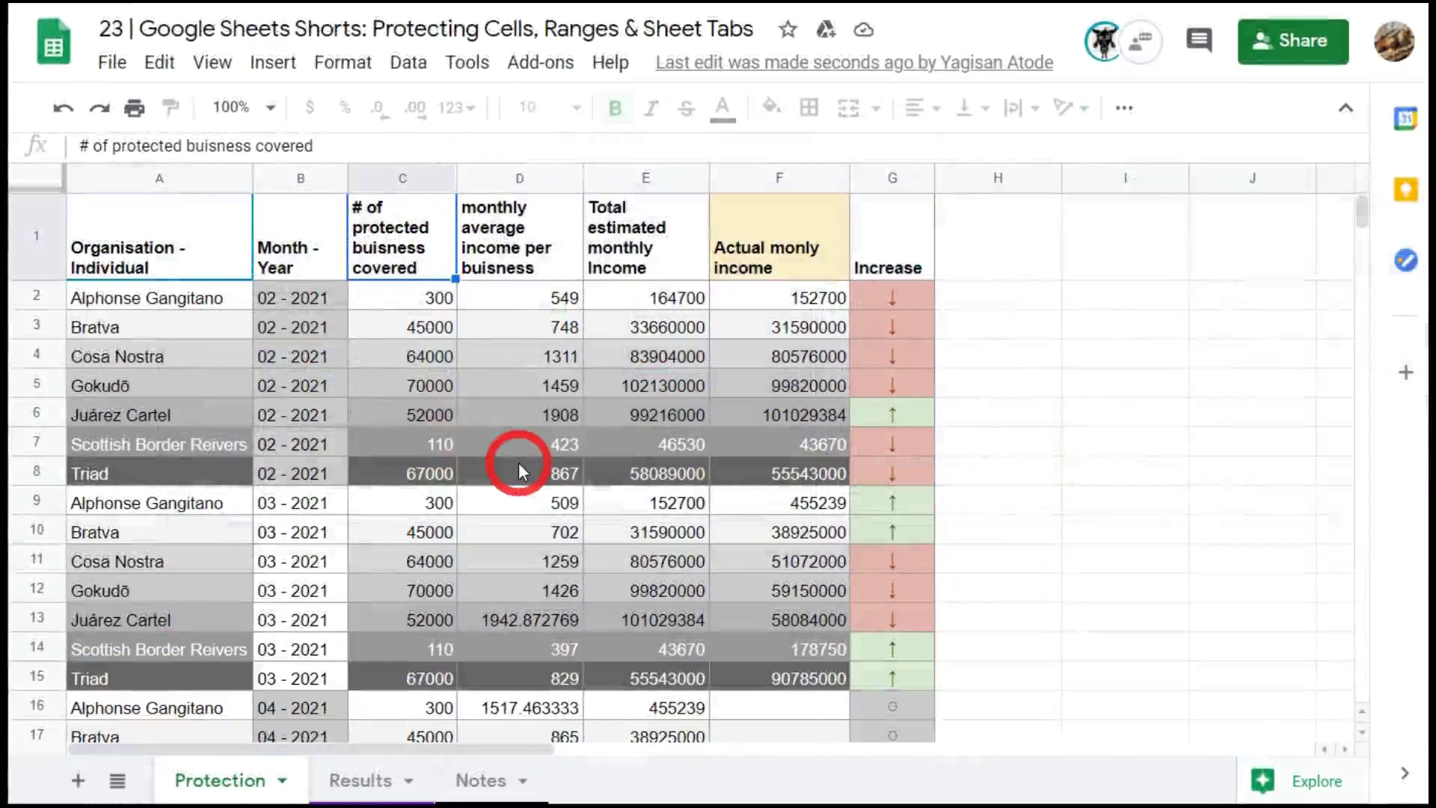
key(apostrophe)
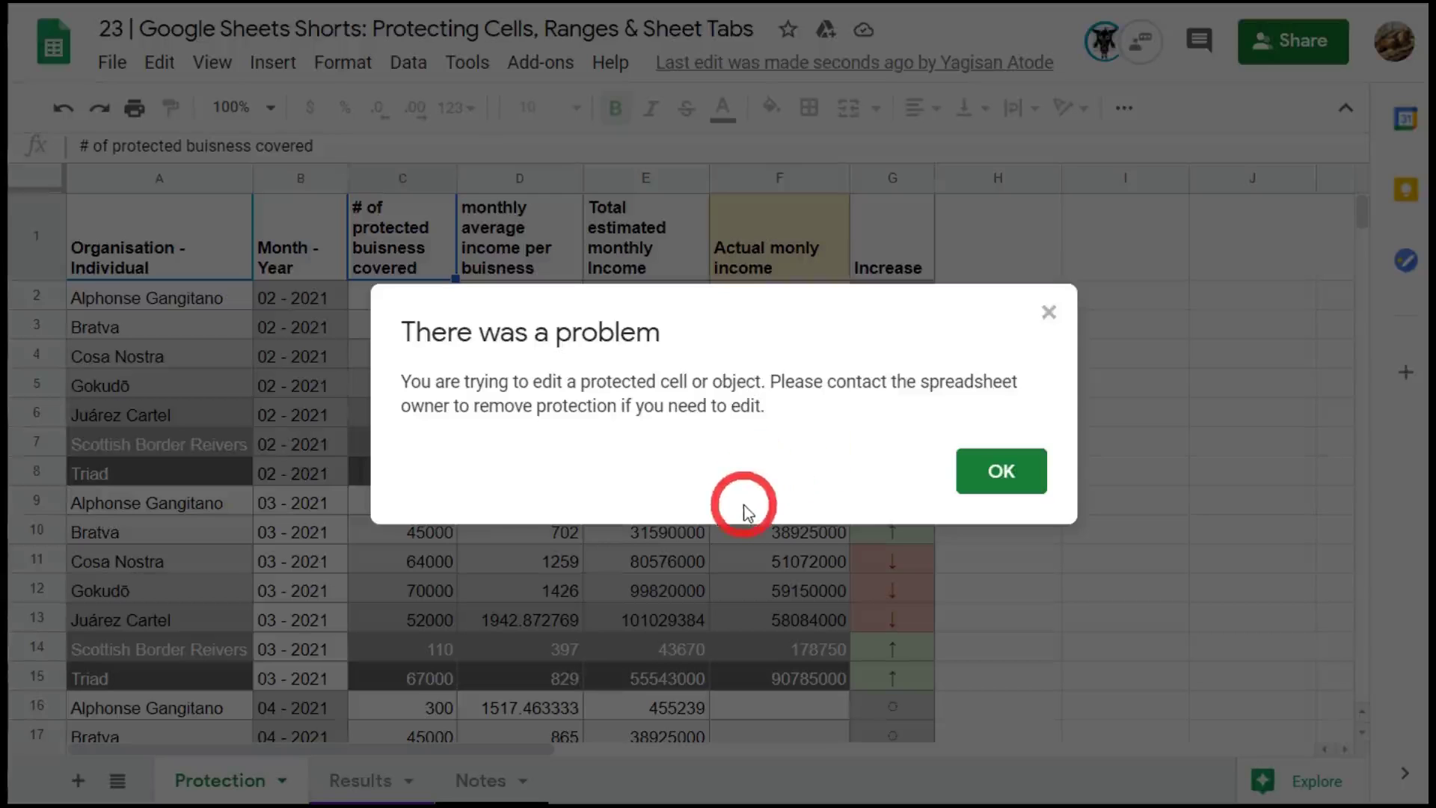
click(965, 475)
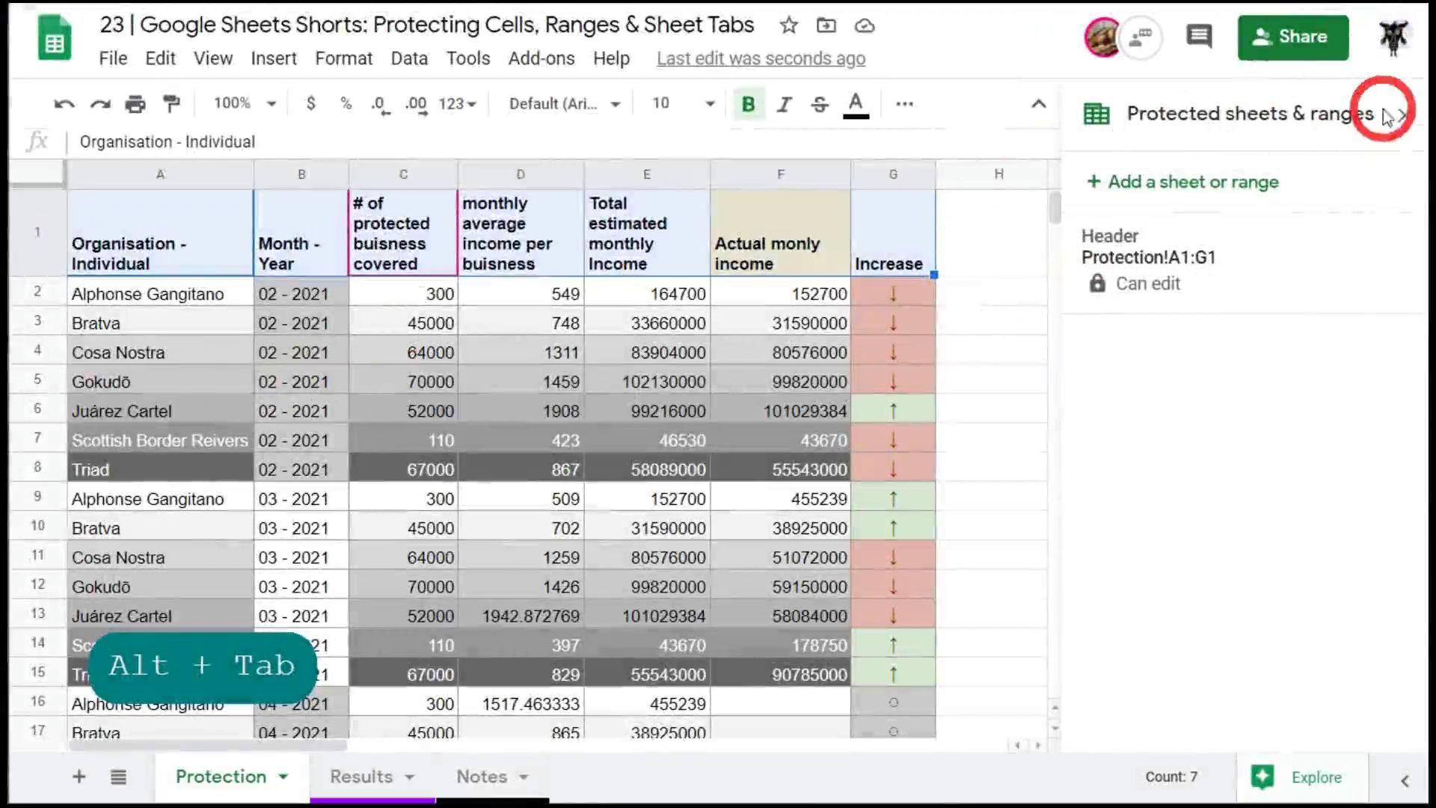
Close the protected ranges panel and review the Protection sheet's income table.
click(1406, 117)
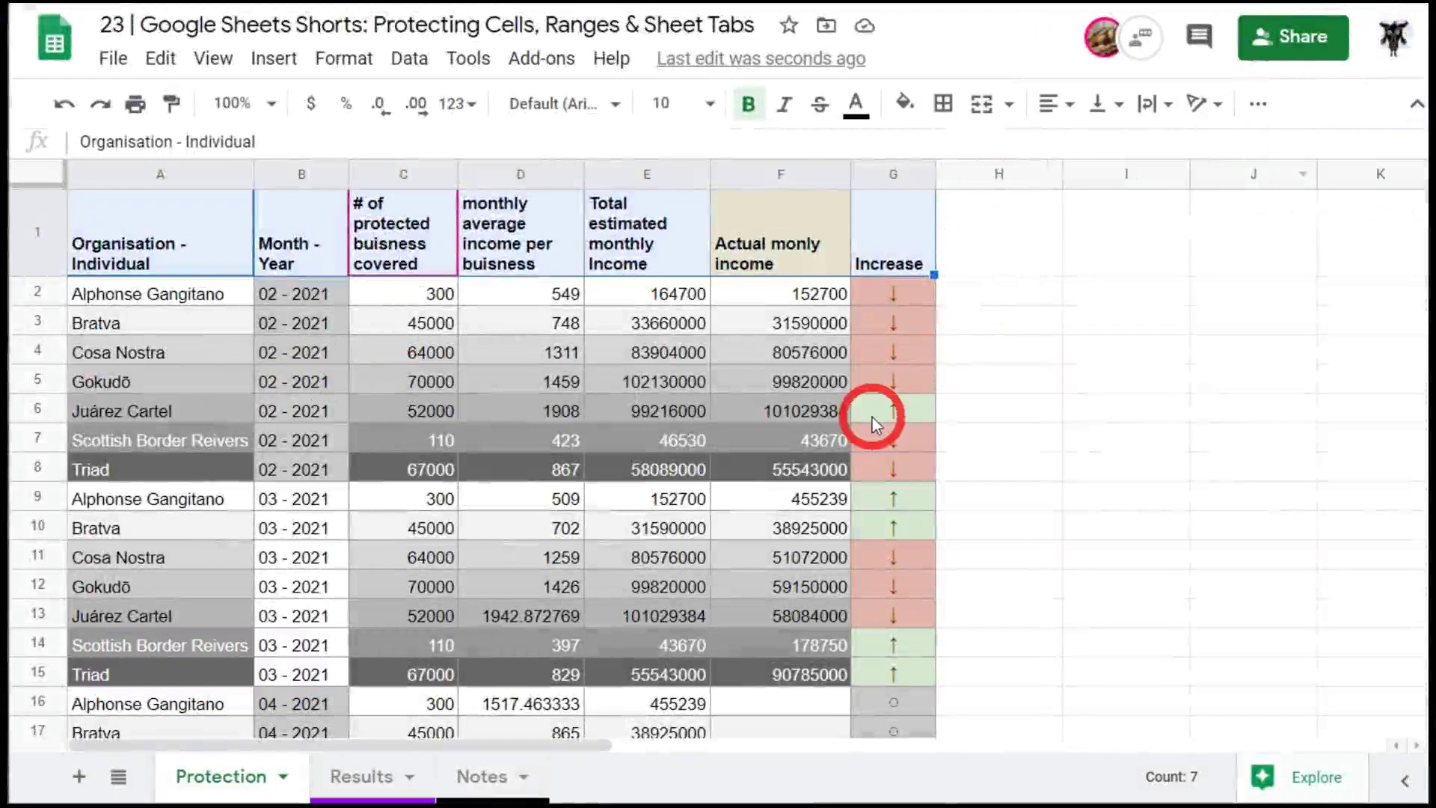
click(792, 171)
scroll(789, 354, down, 3)
scroll(539, 337, up, 2)
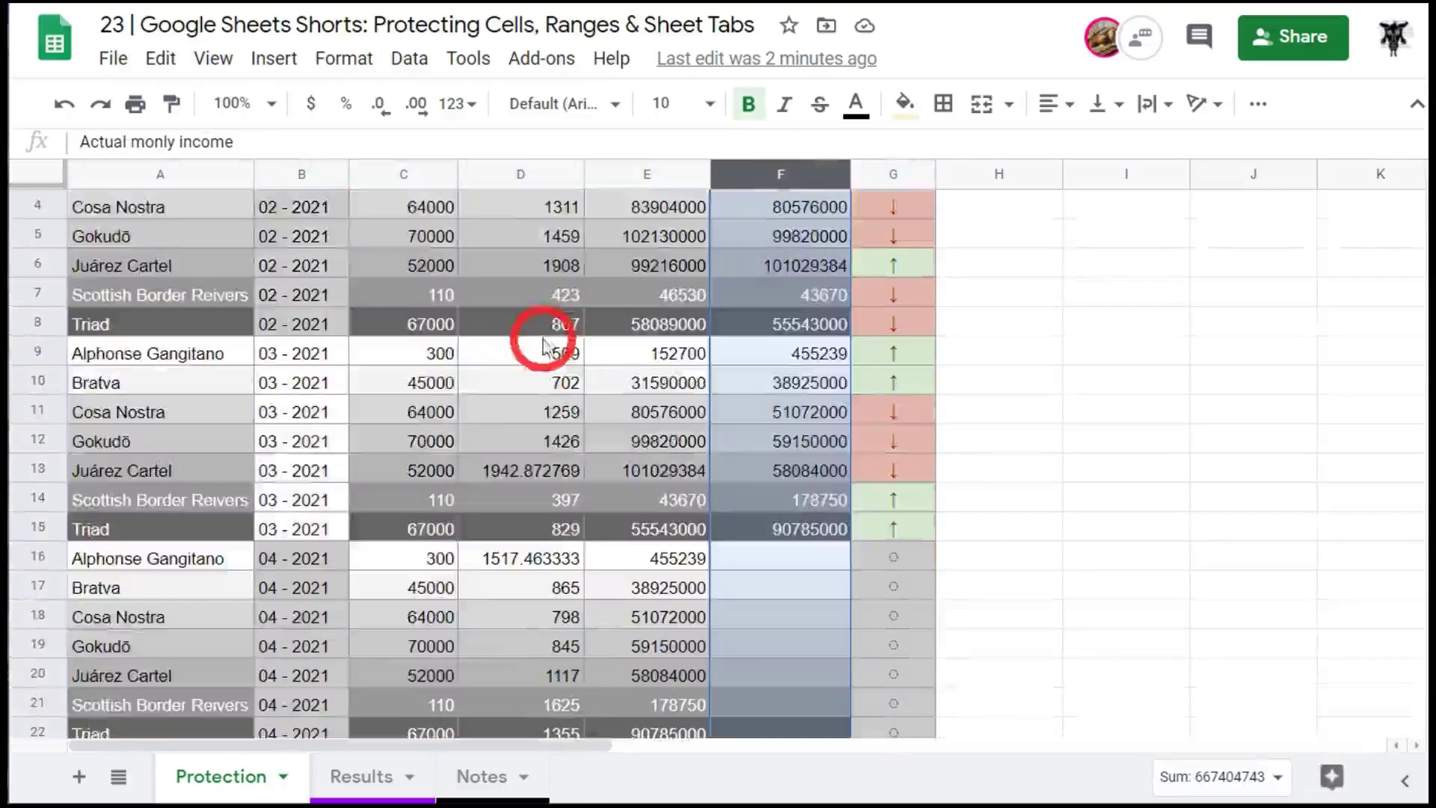
scroll(539, 337, down, 2)
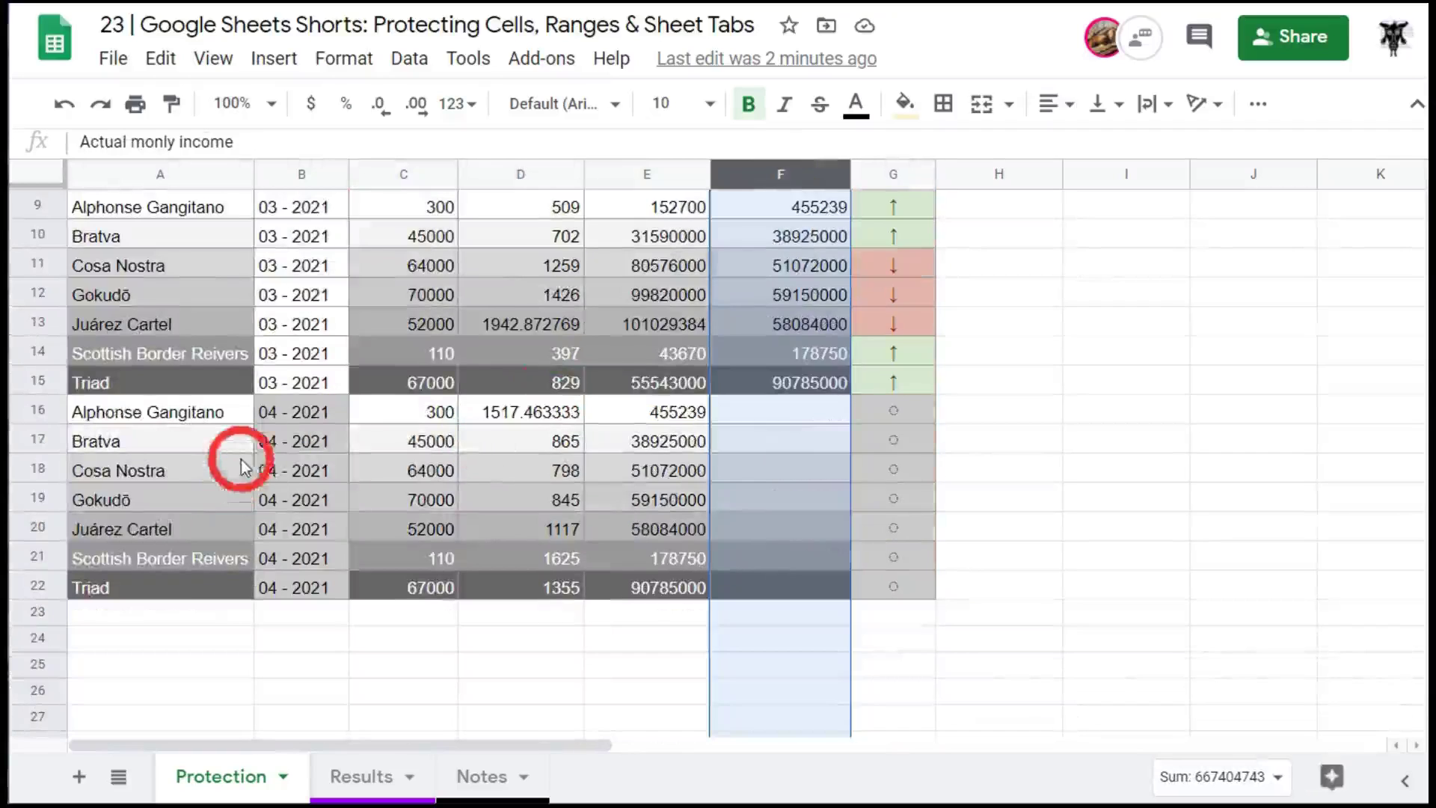
click(779, 412)
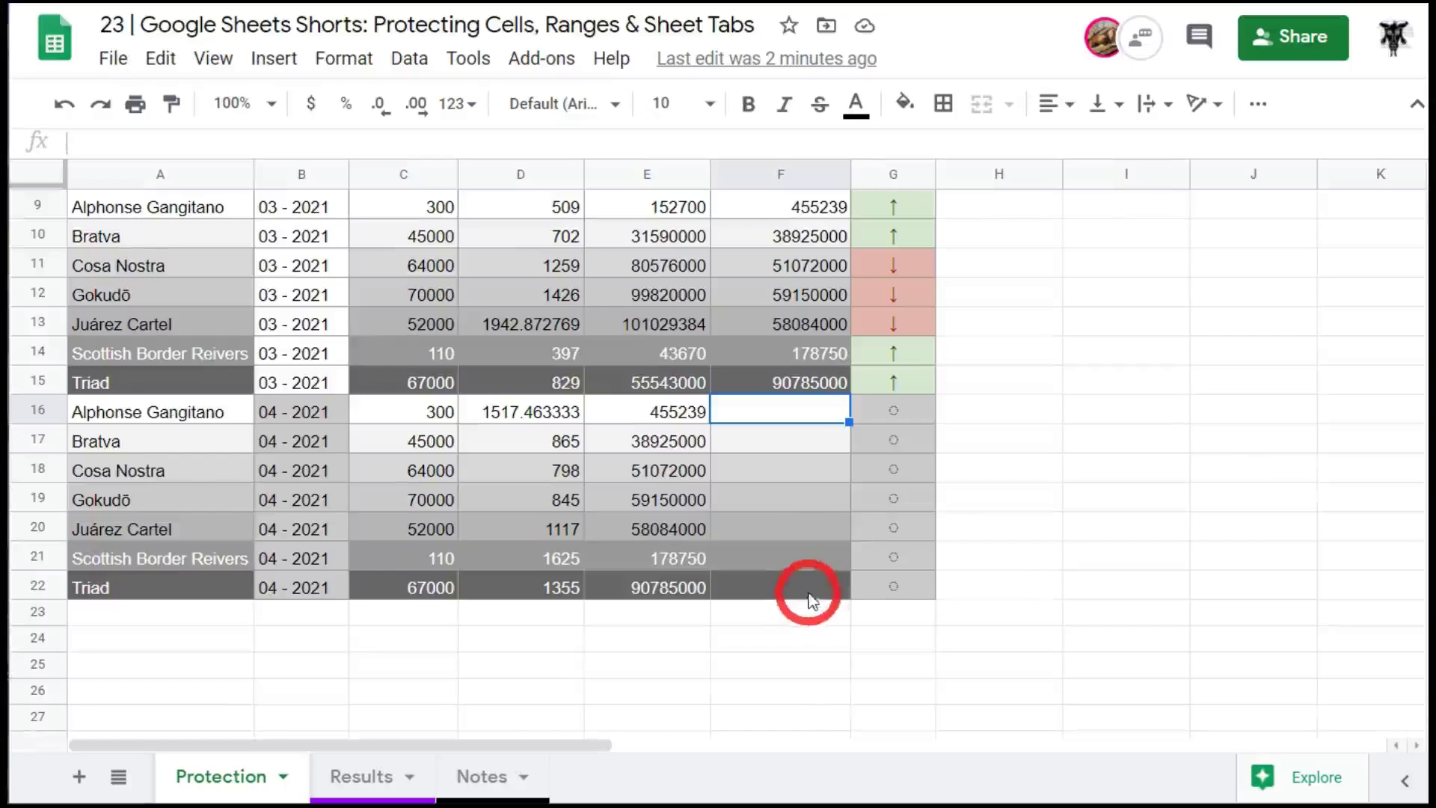
scroll(811, 591, up, 3)
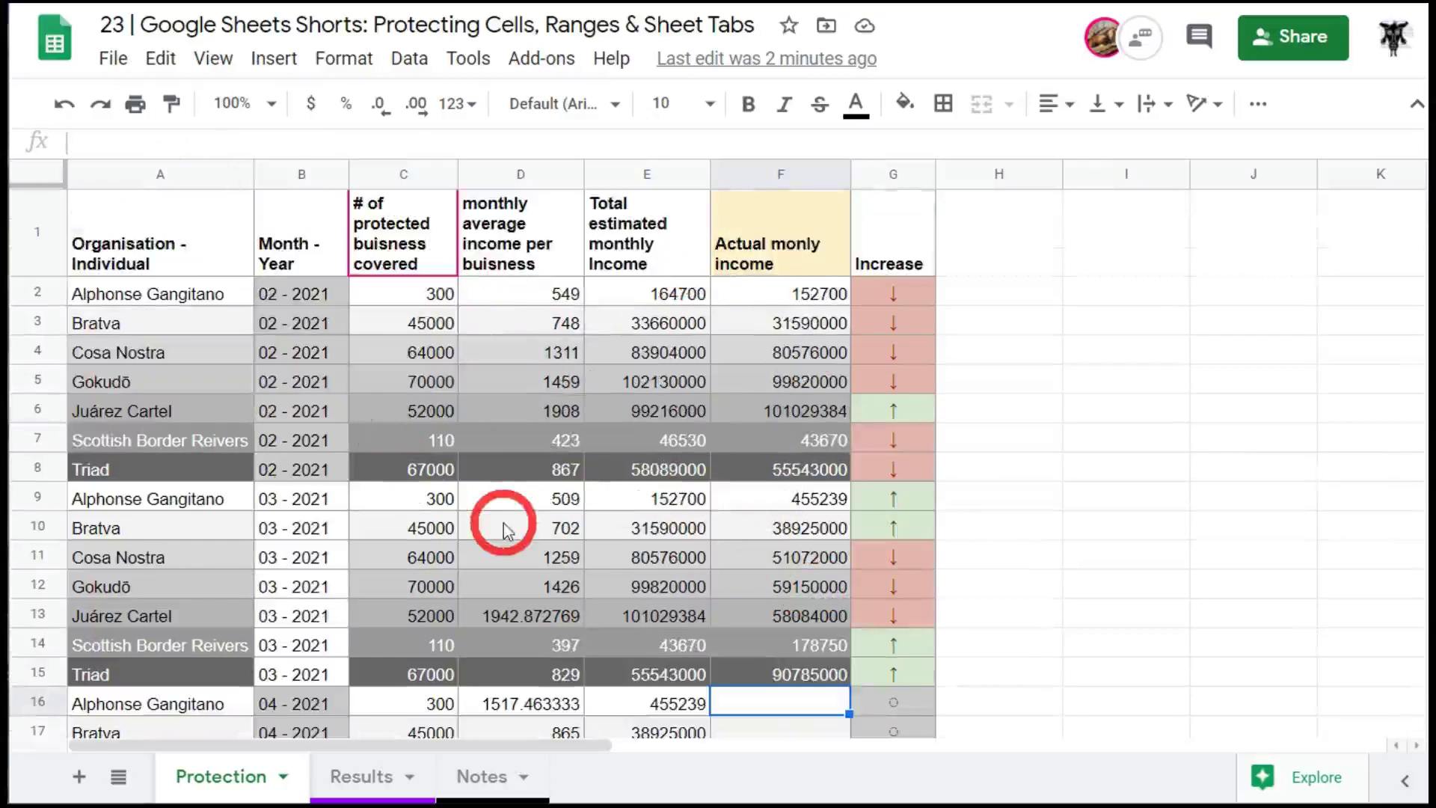
click(145, 182)
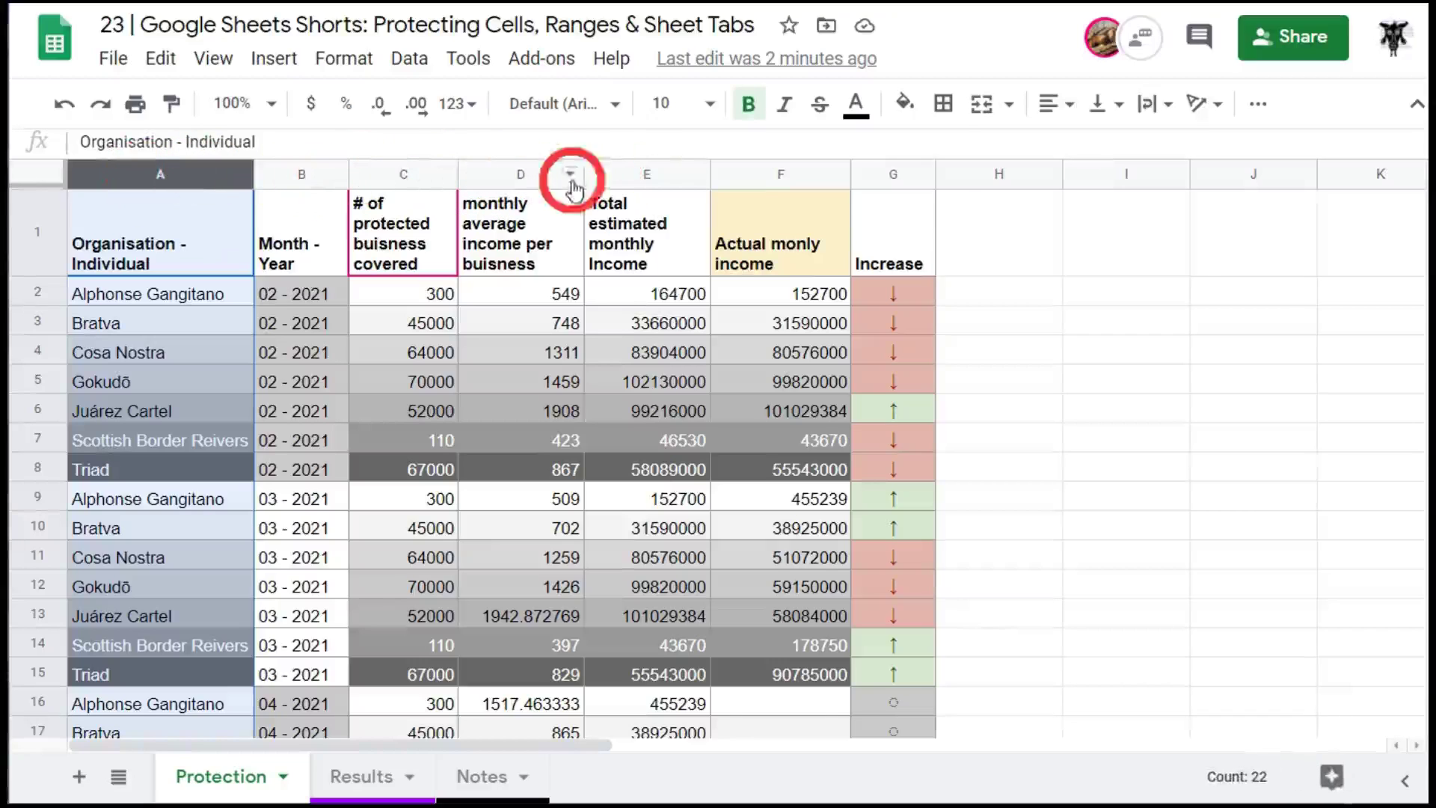
Select columns A:E and start protecting them with the description 'auto-gen data 1'.
shift+click(643, 181)
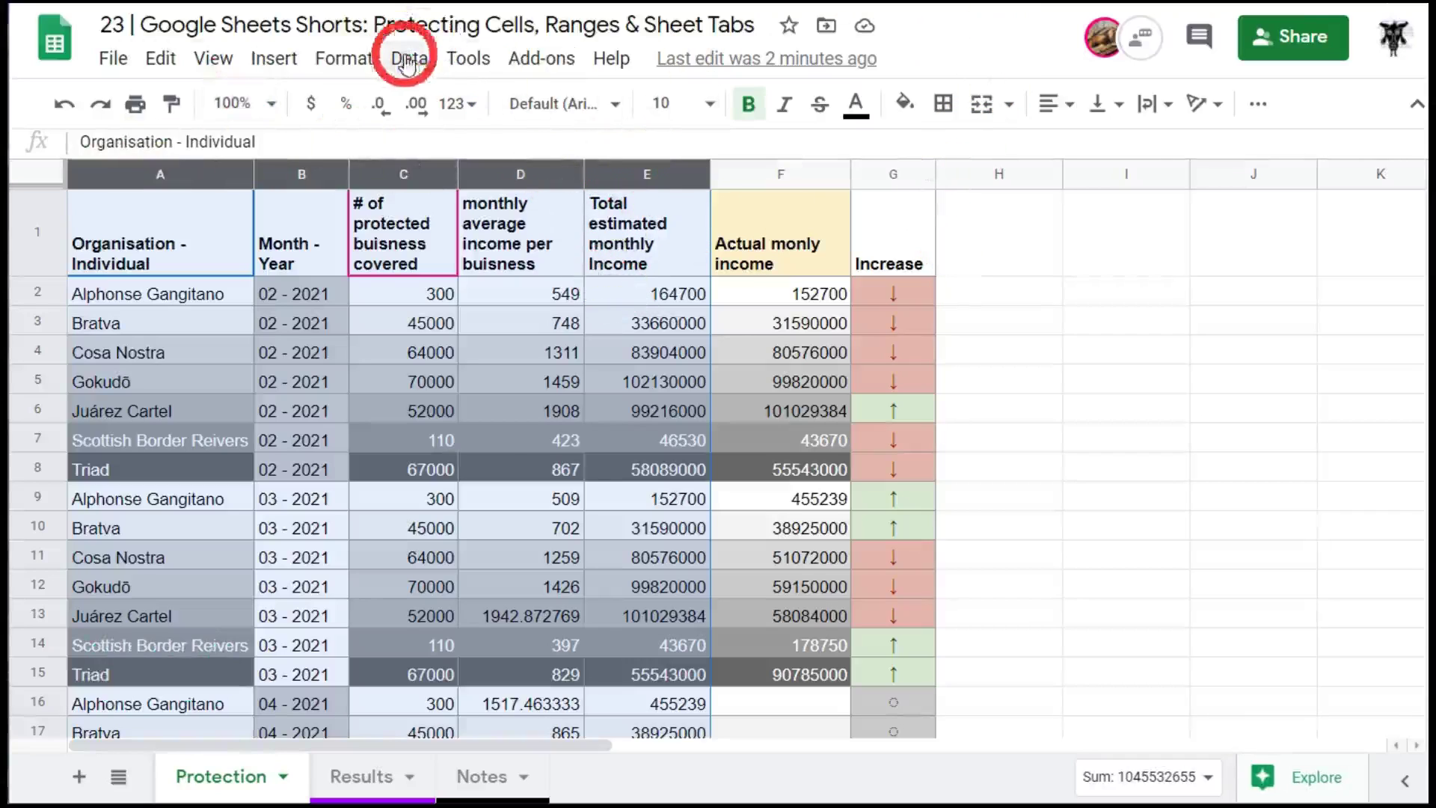
right_click(613, 287)
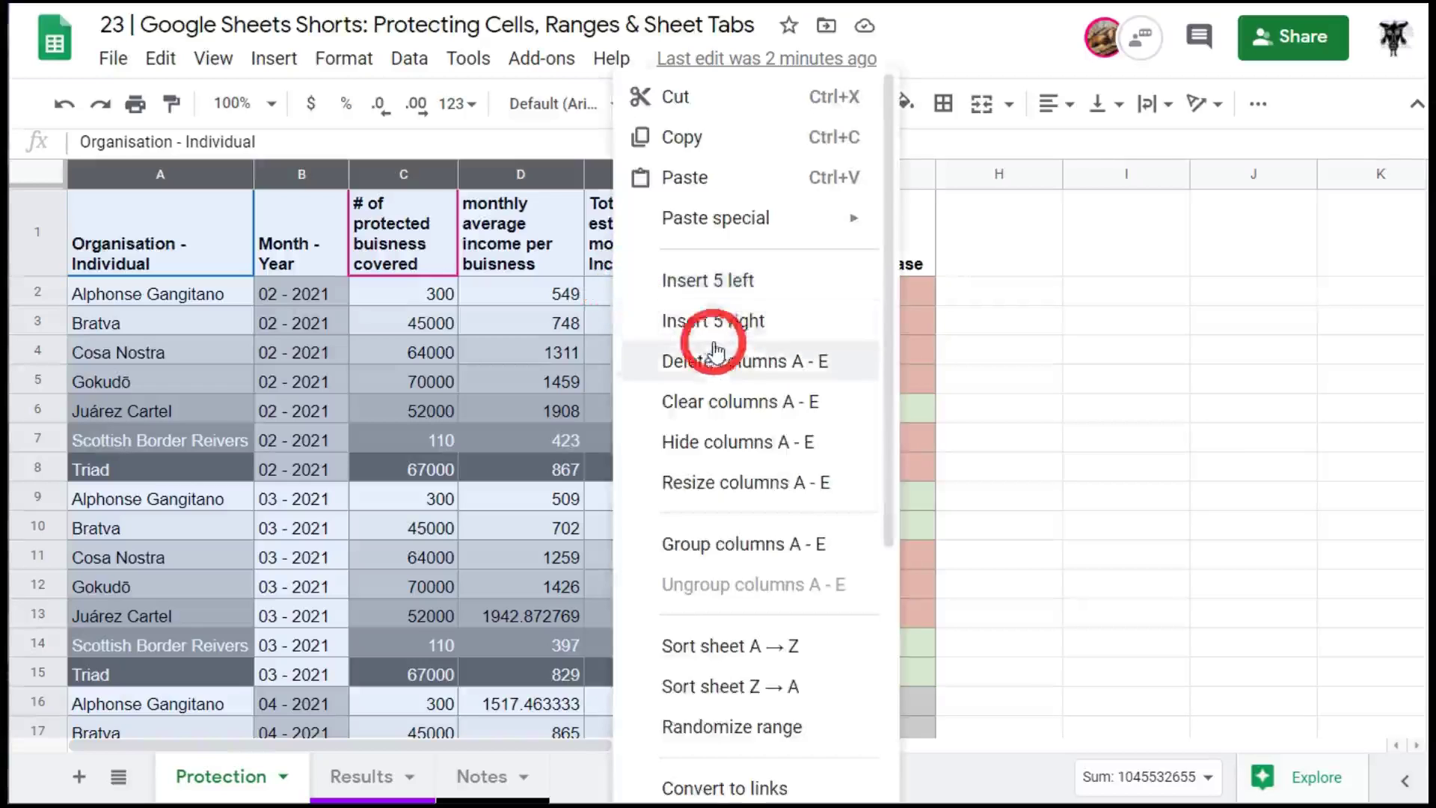
scroll(733, 344, down, 5)
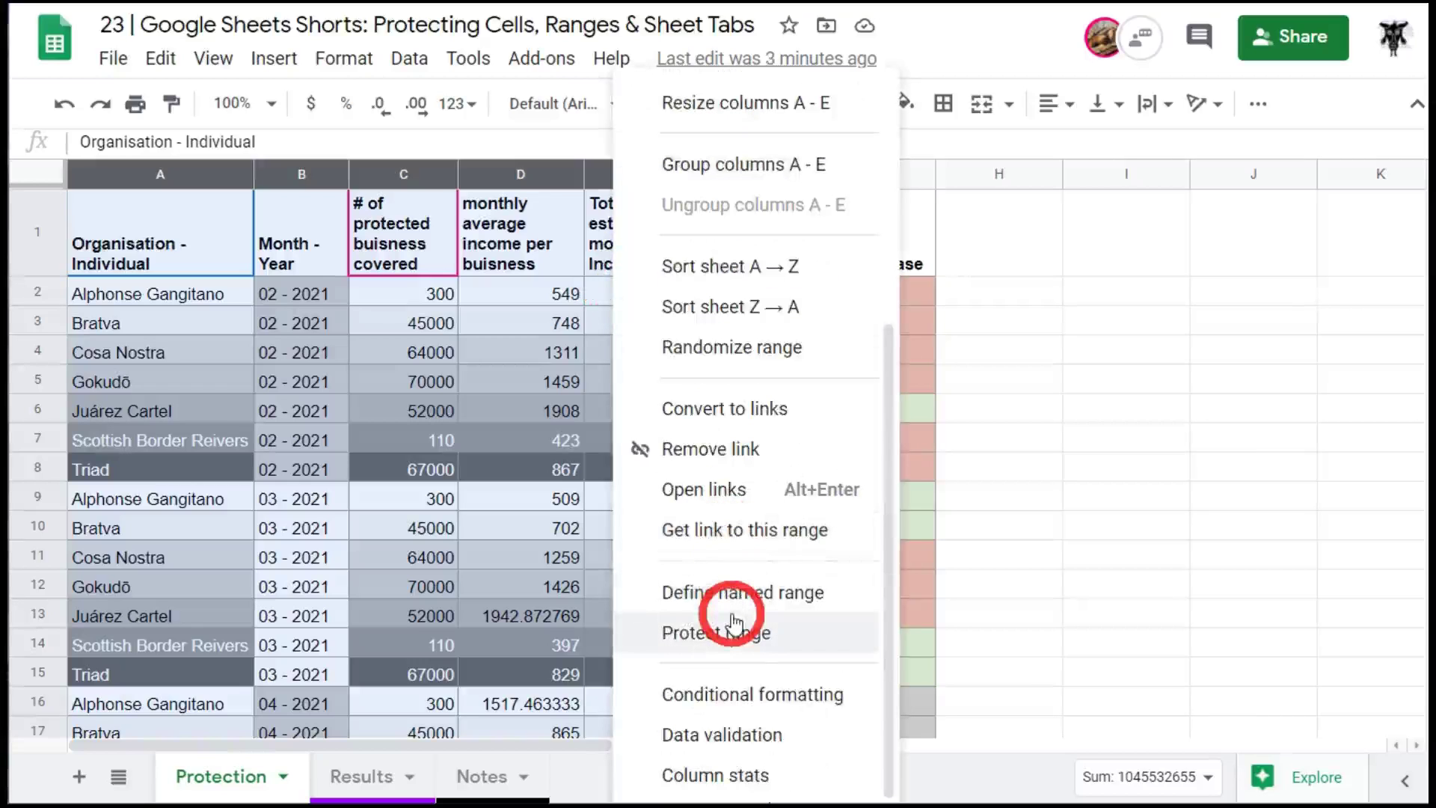
click(732, 633)
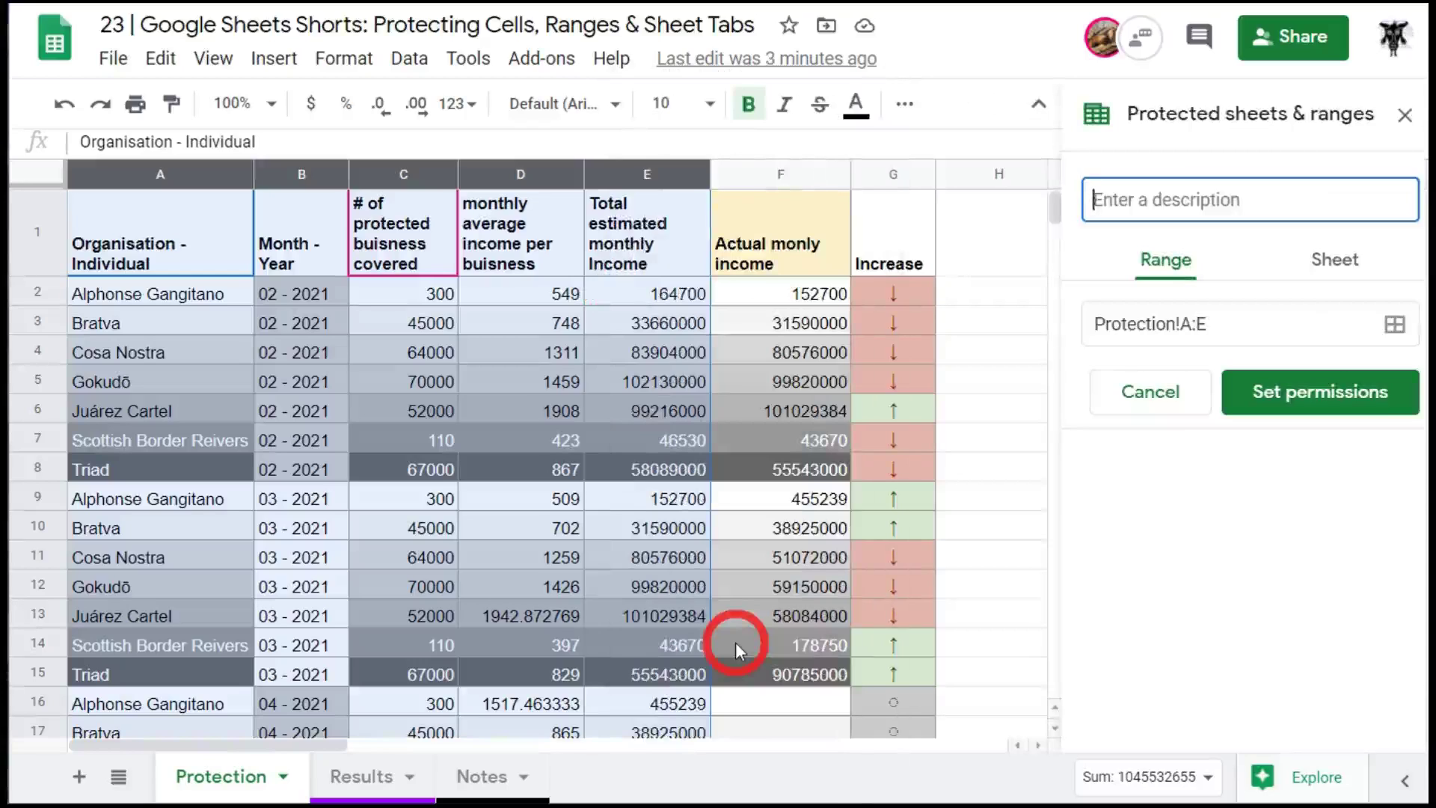
text(auo)
key(BackSpace)
key(BackSpace)
key(BackSpace)
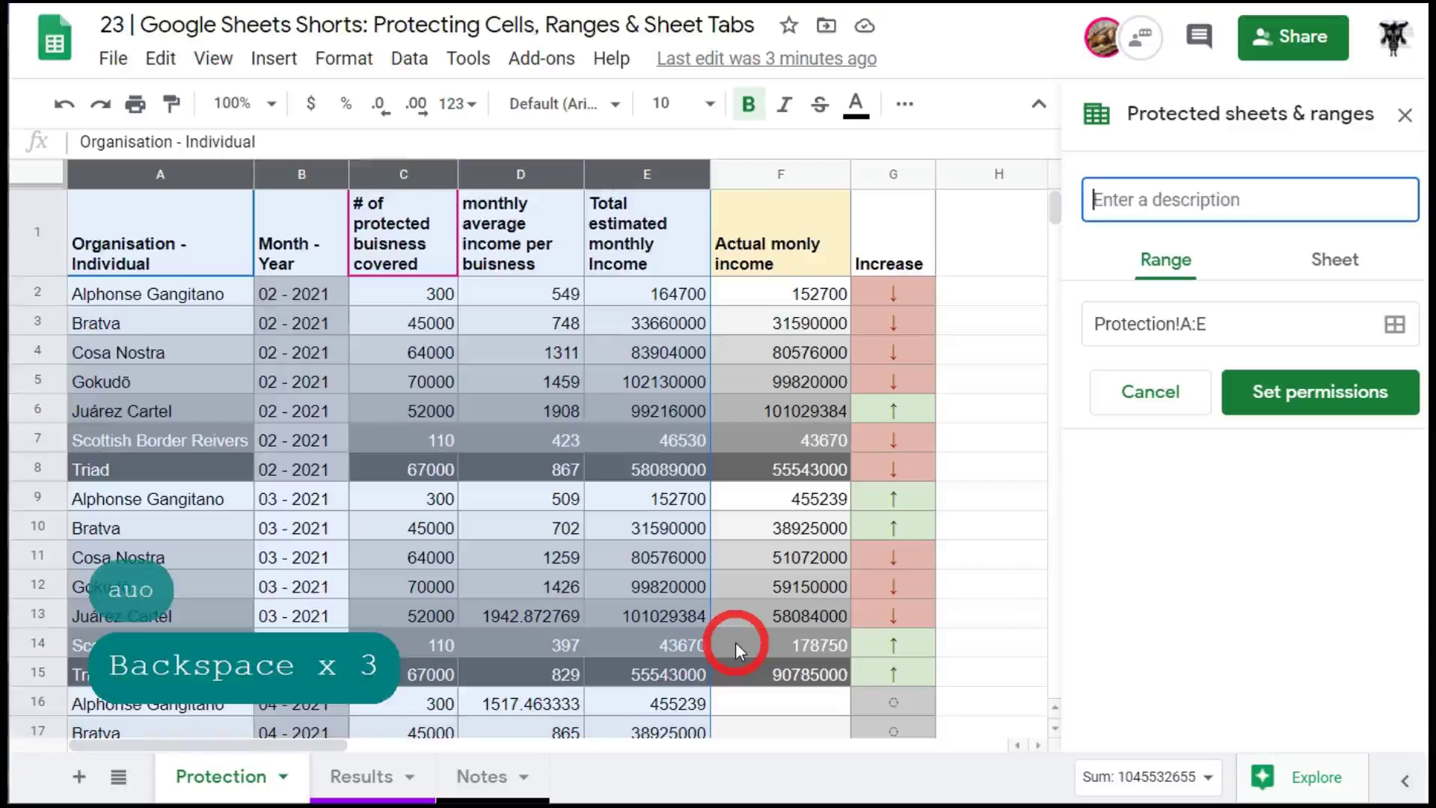
text(auto)
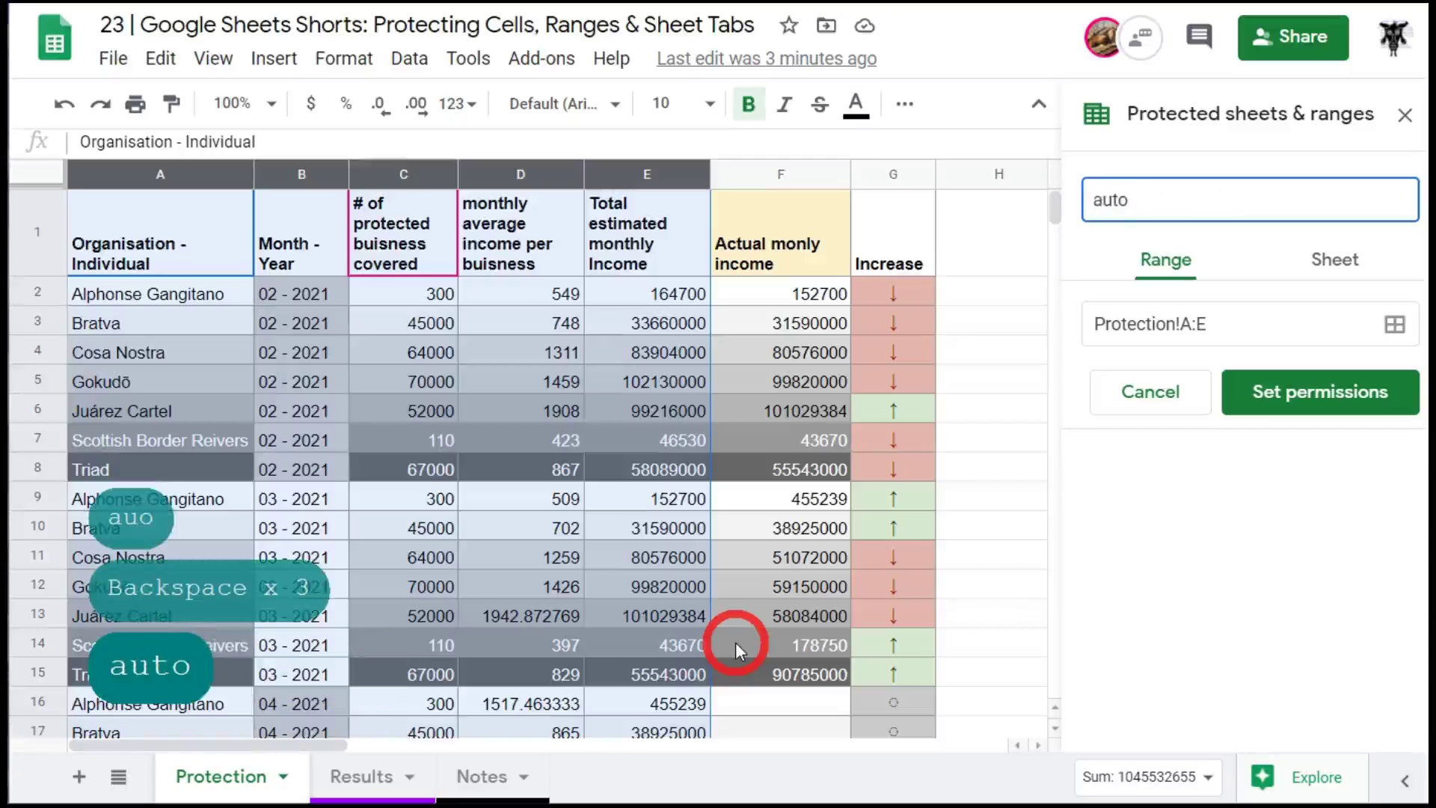
text(-gent)
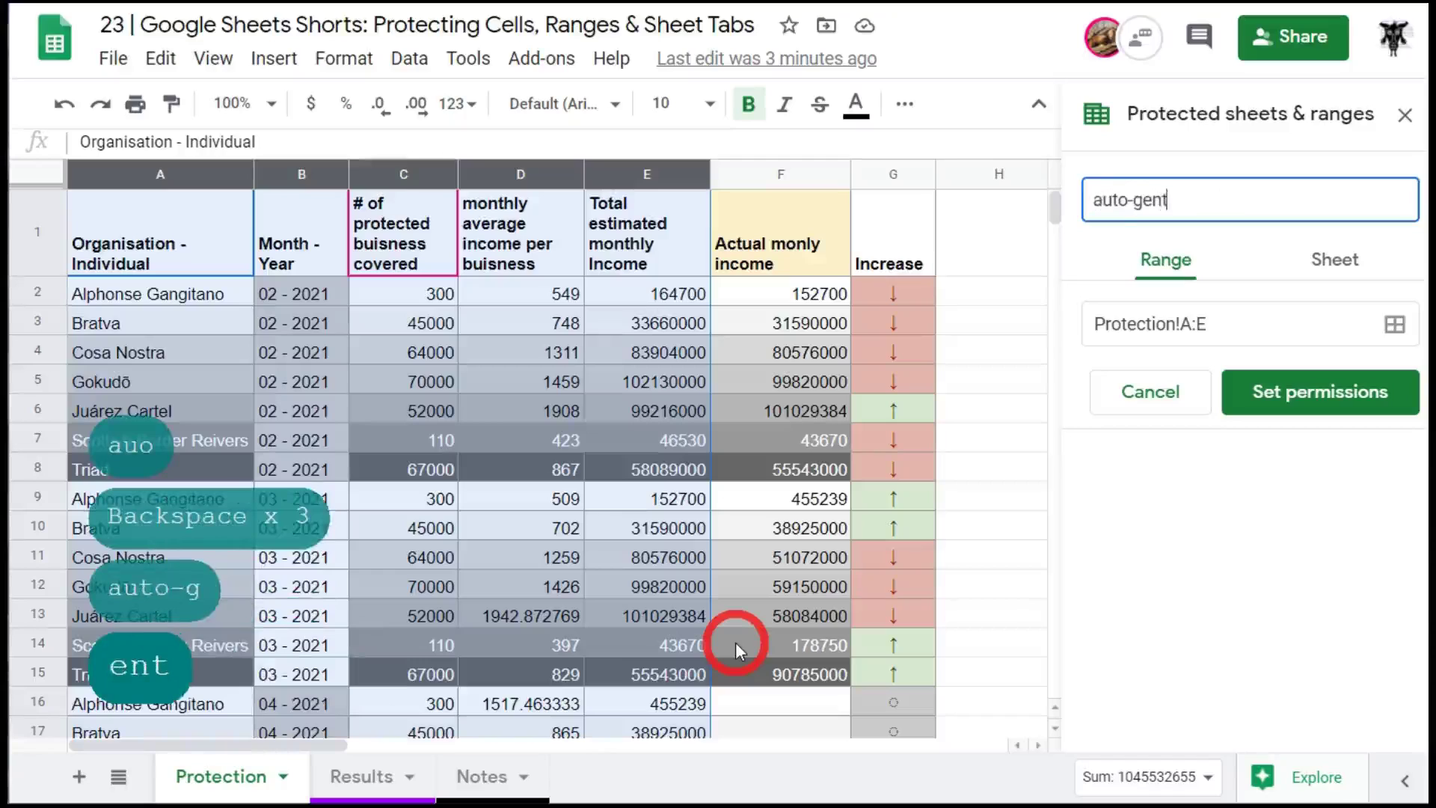
key(BackSpace)
text(data)
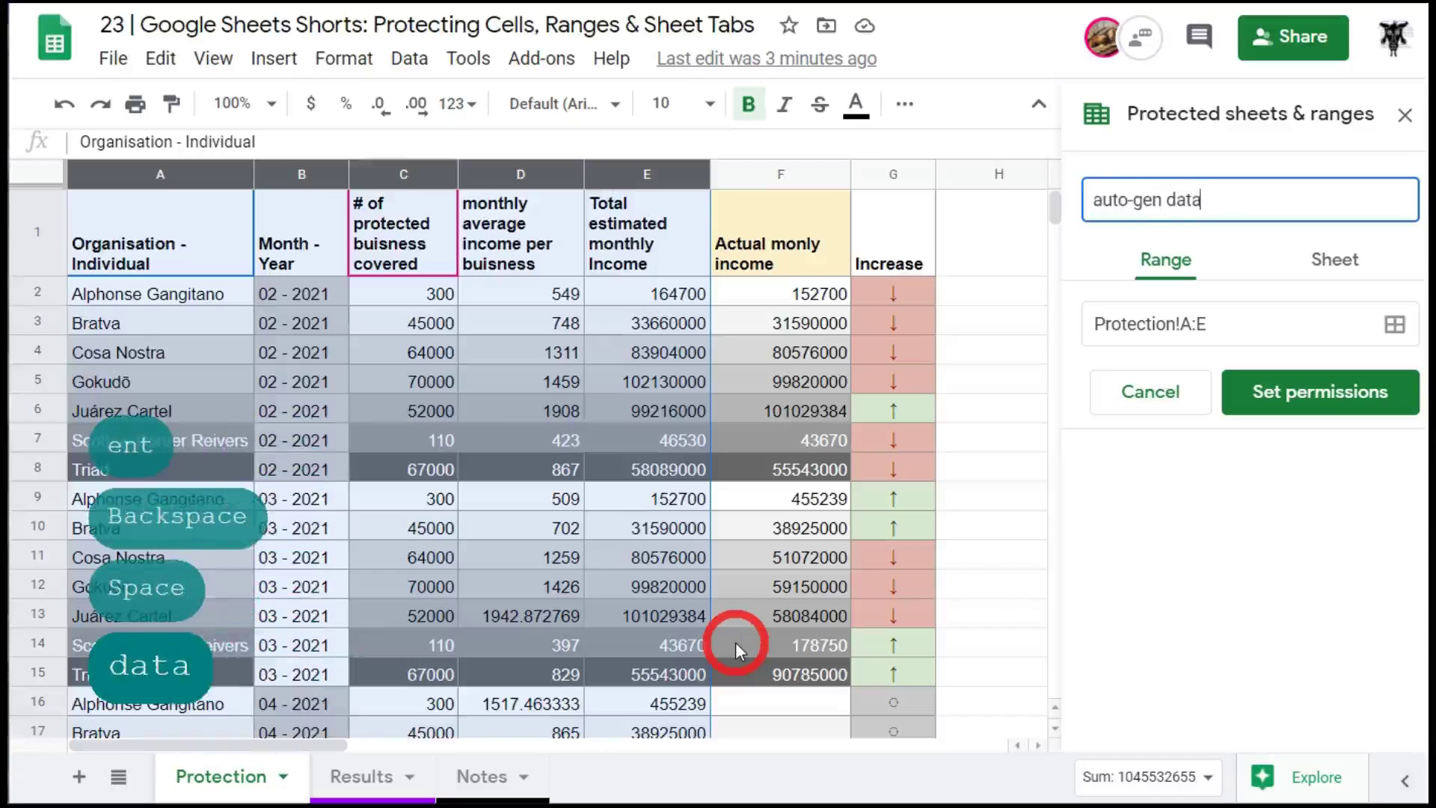
text( 1)
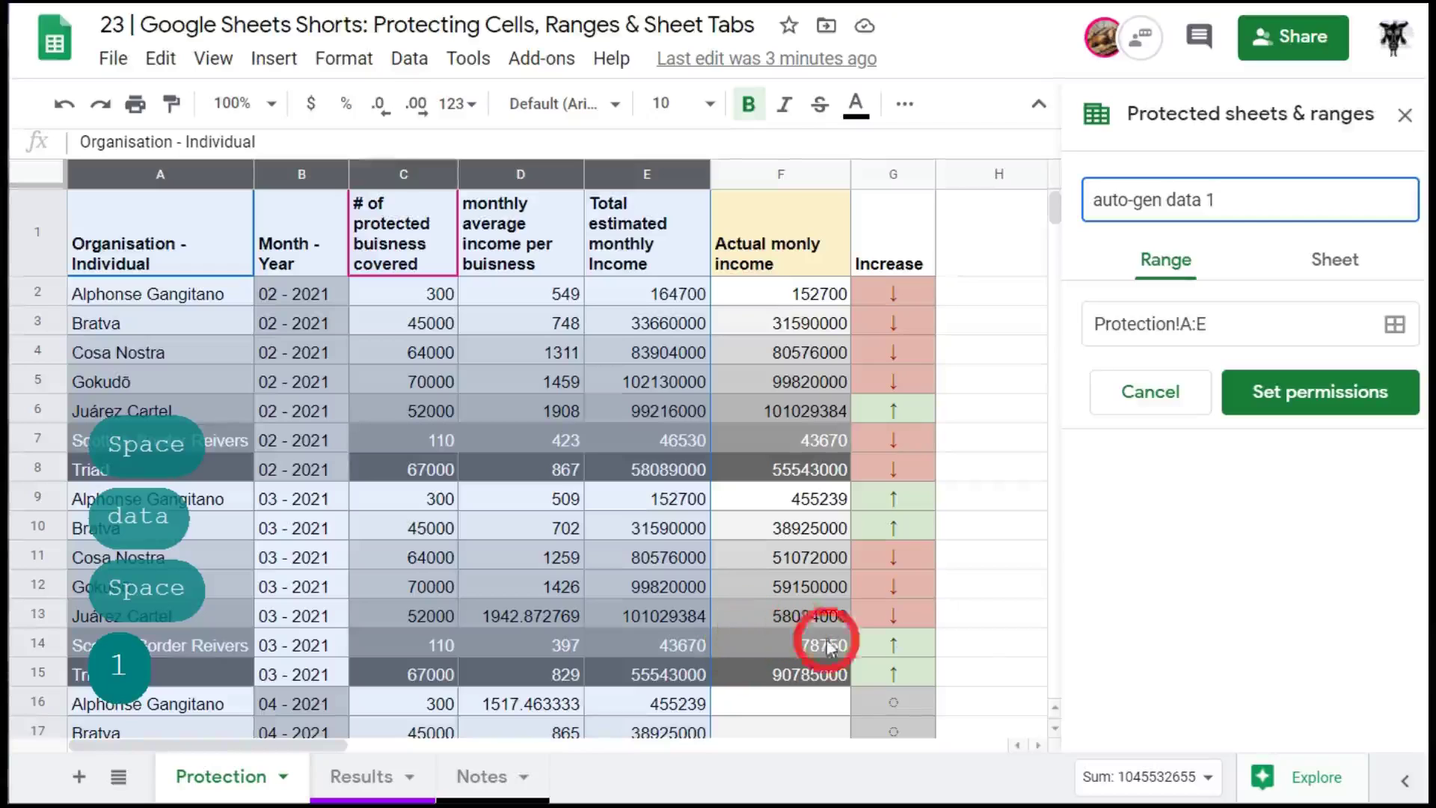
Restrict editing of columns A:E by removing the workgroup account, keeping you and one collaborator.
click(1328, 397)
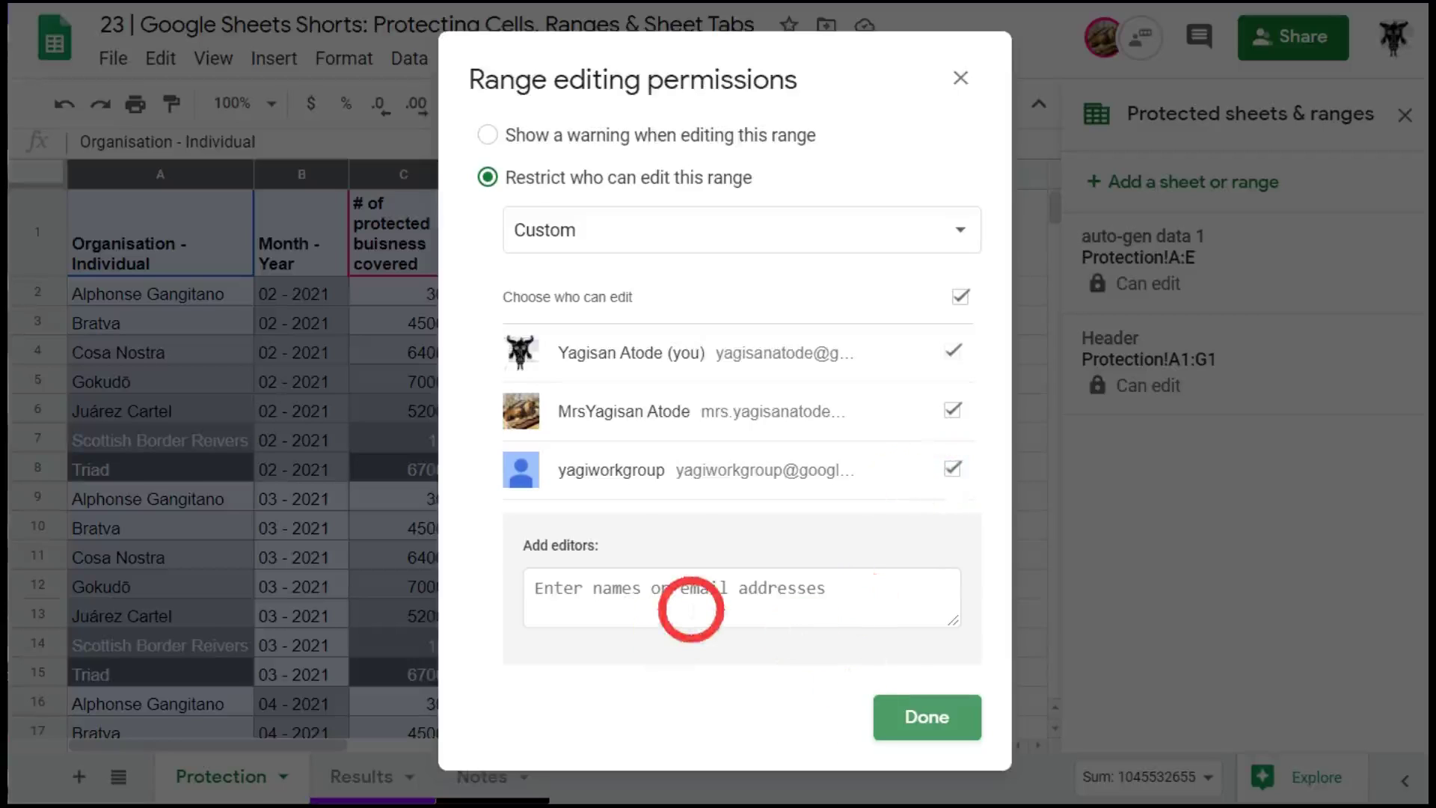
click(669, 604)
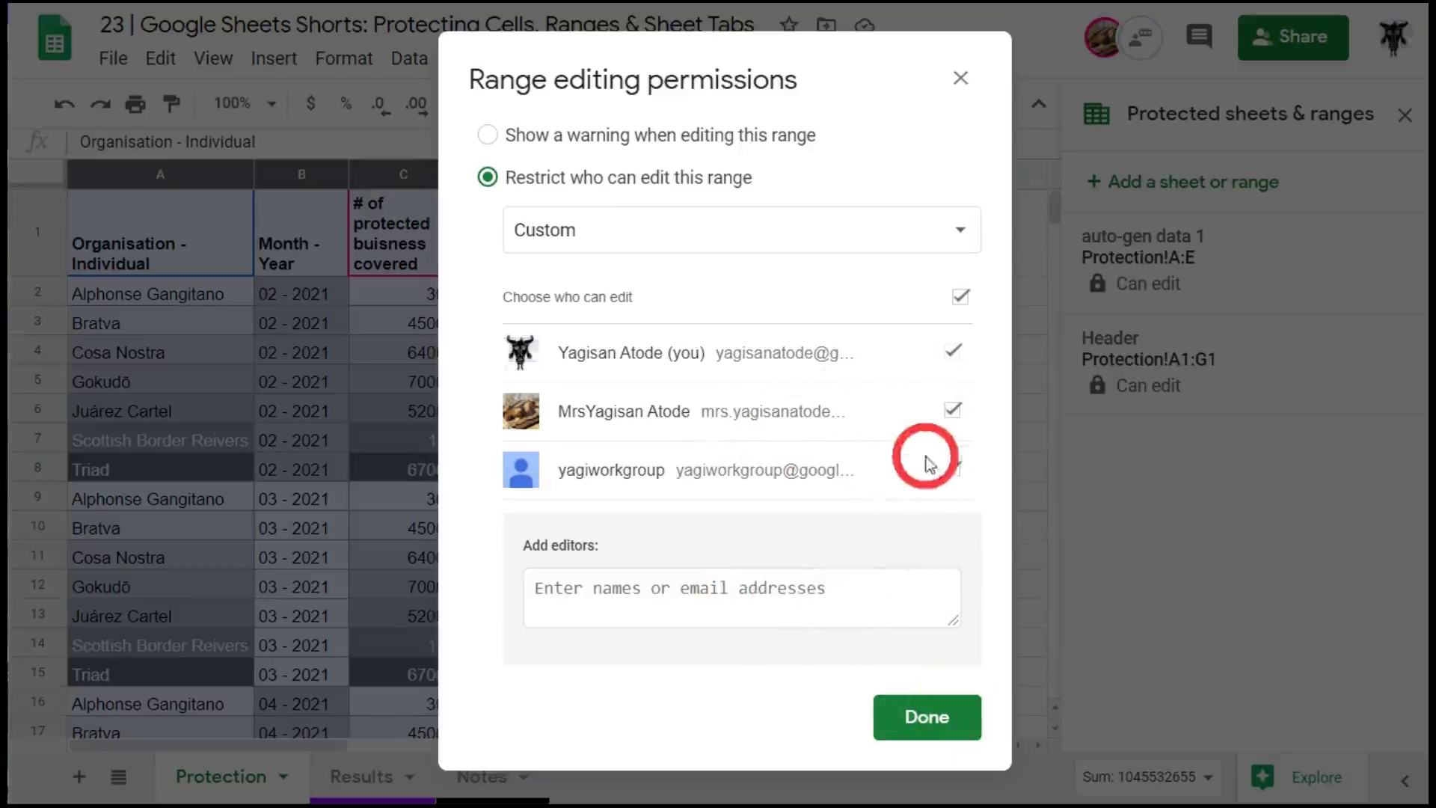
click(938, 711)
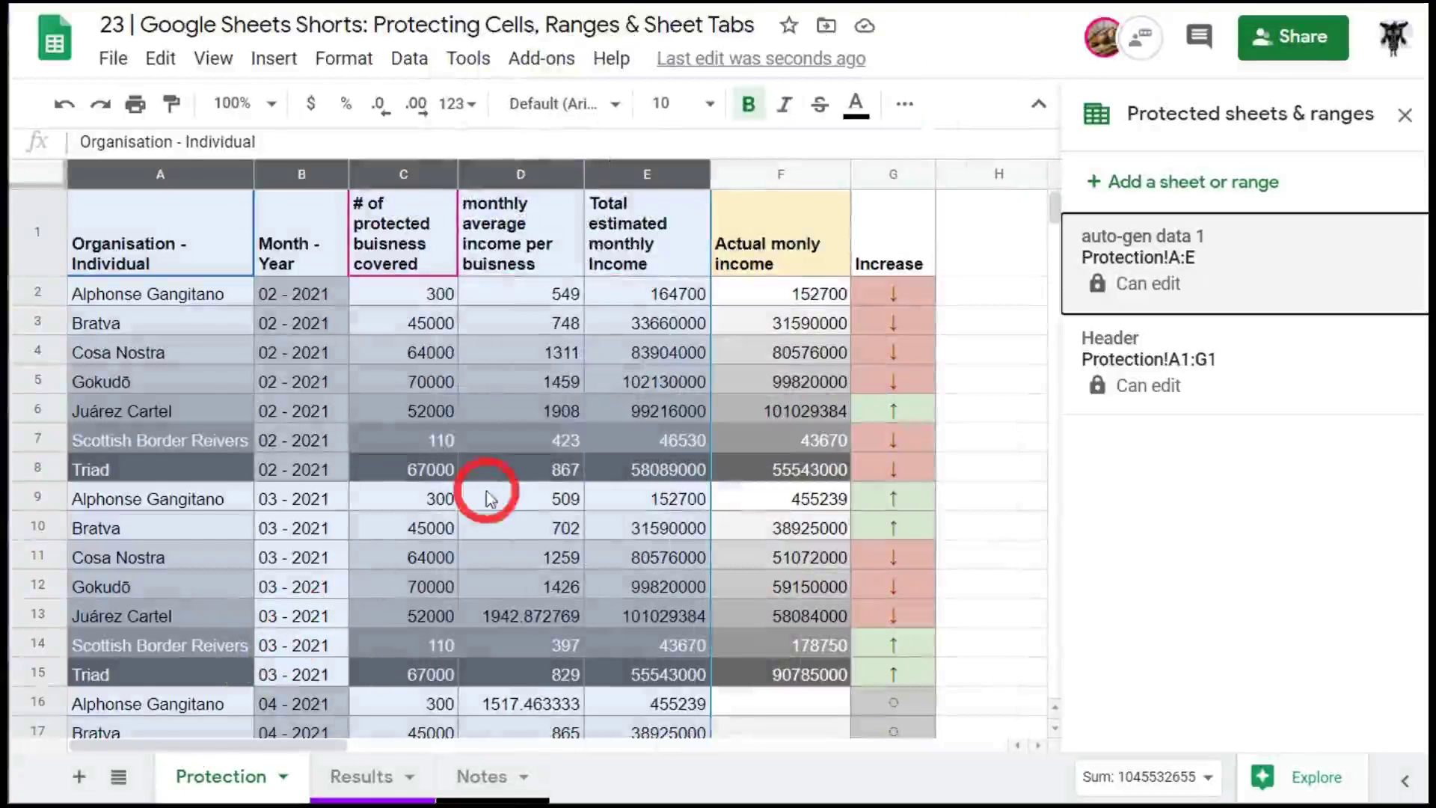
Close the protected ranges panel and clear the column selection by clicking cell H2.
click(1406, 116)
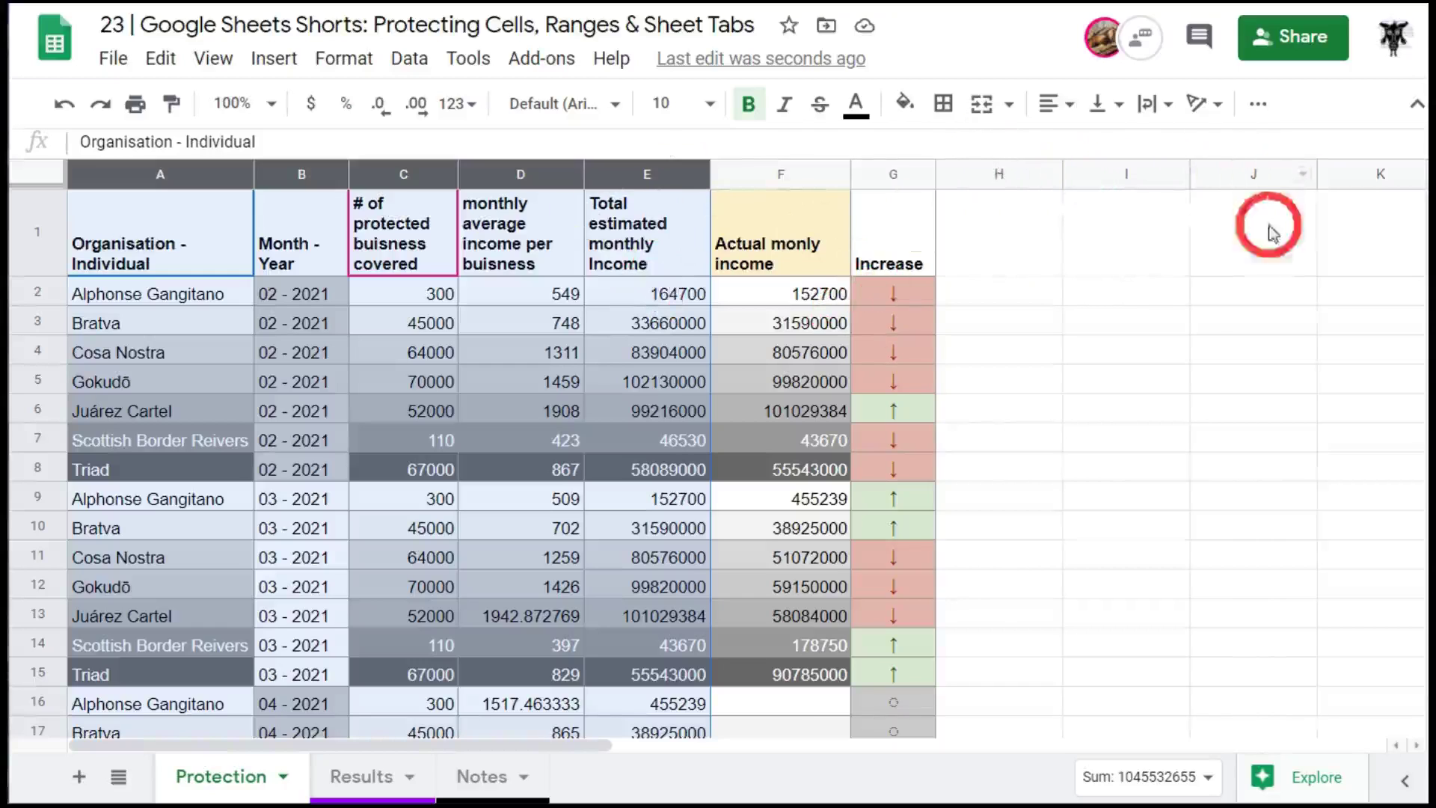
click(1038, 297)
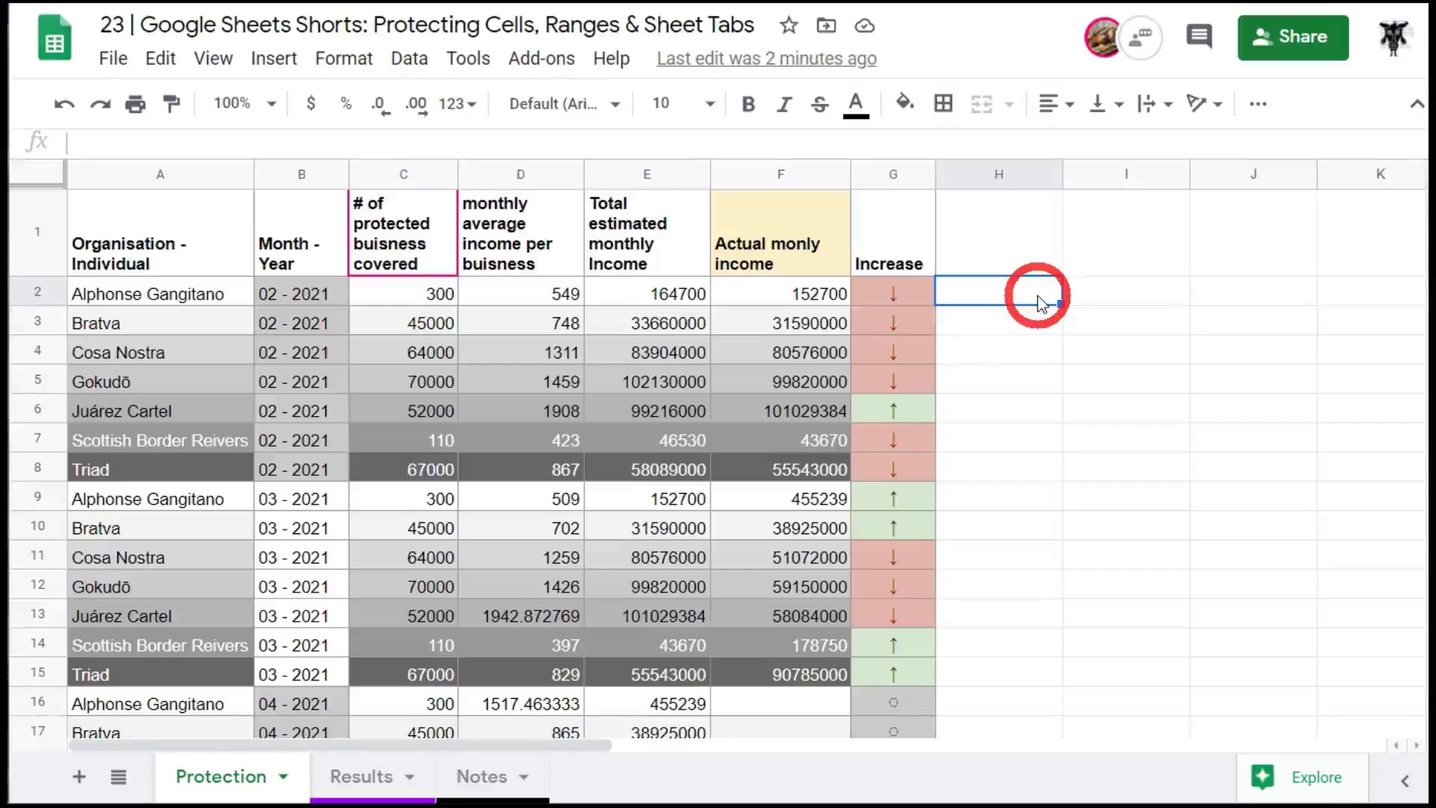
key(shift)
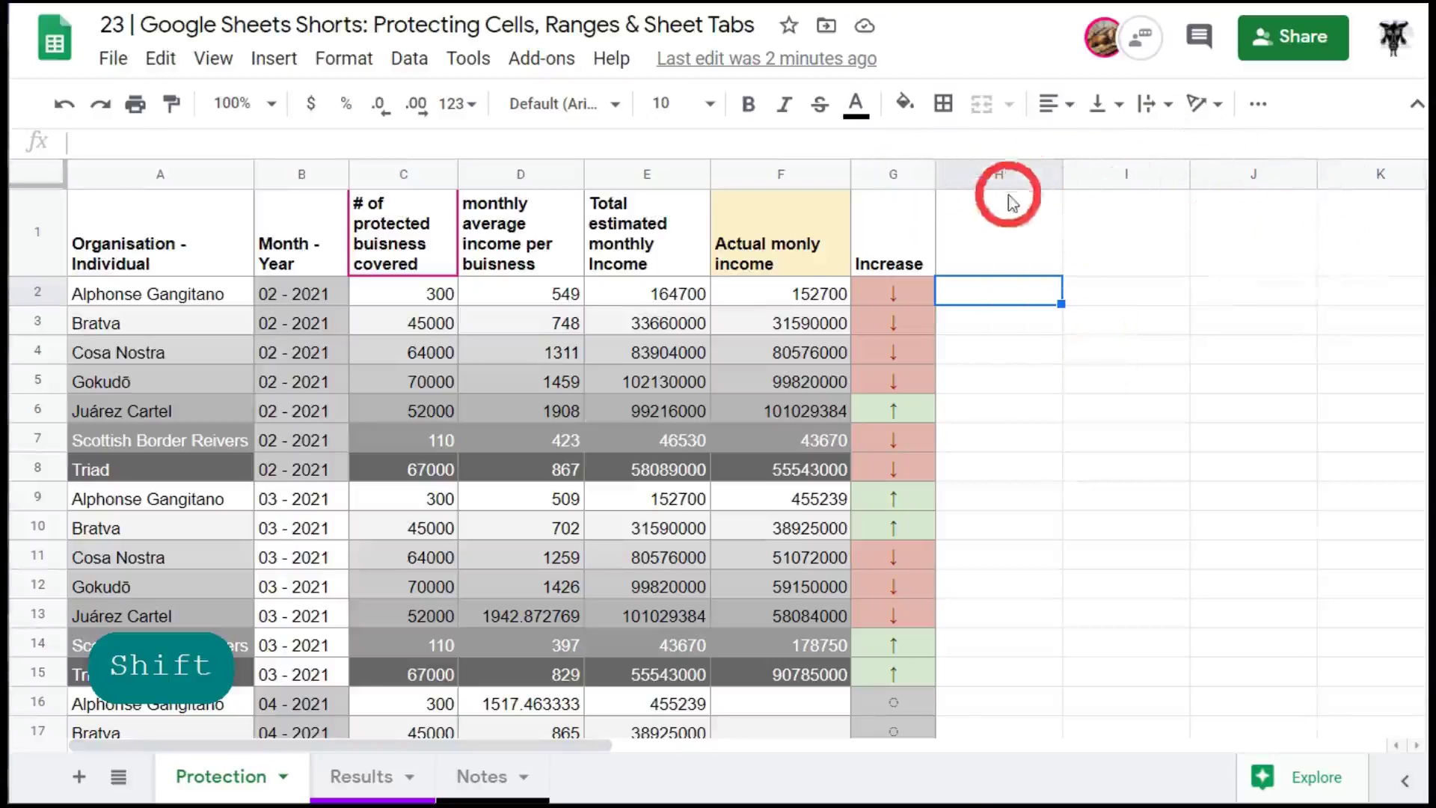
Select columns G through Z and start protecting them as 'auto-get data 2'.
click(893, 177)
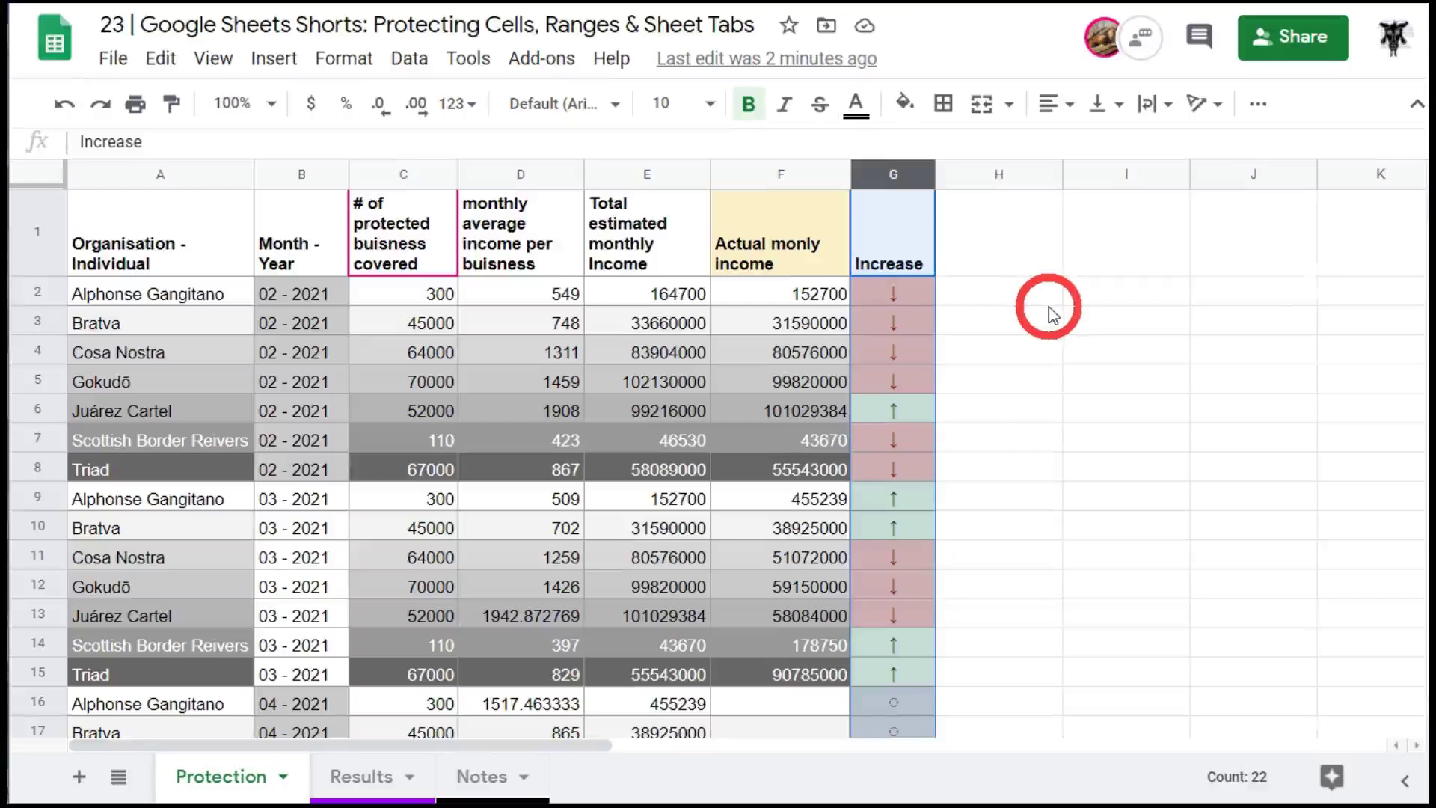
key(ctrl+shift+Right)
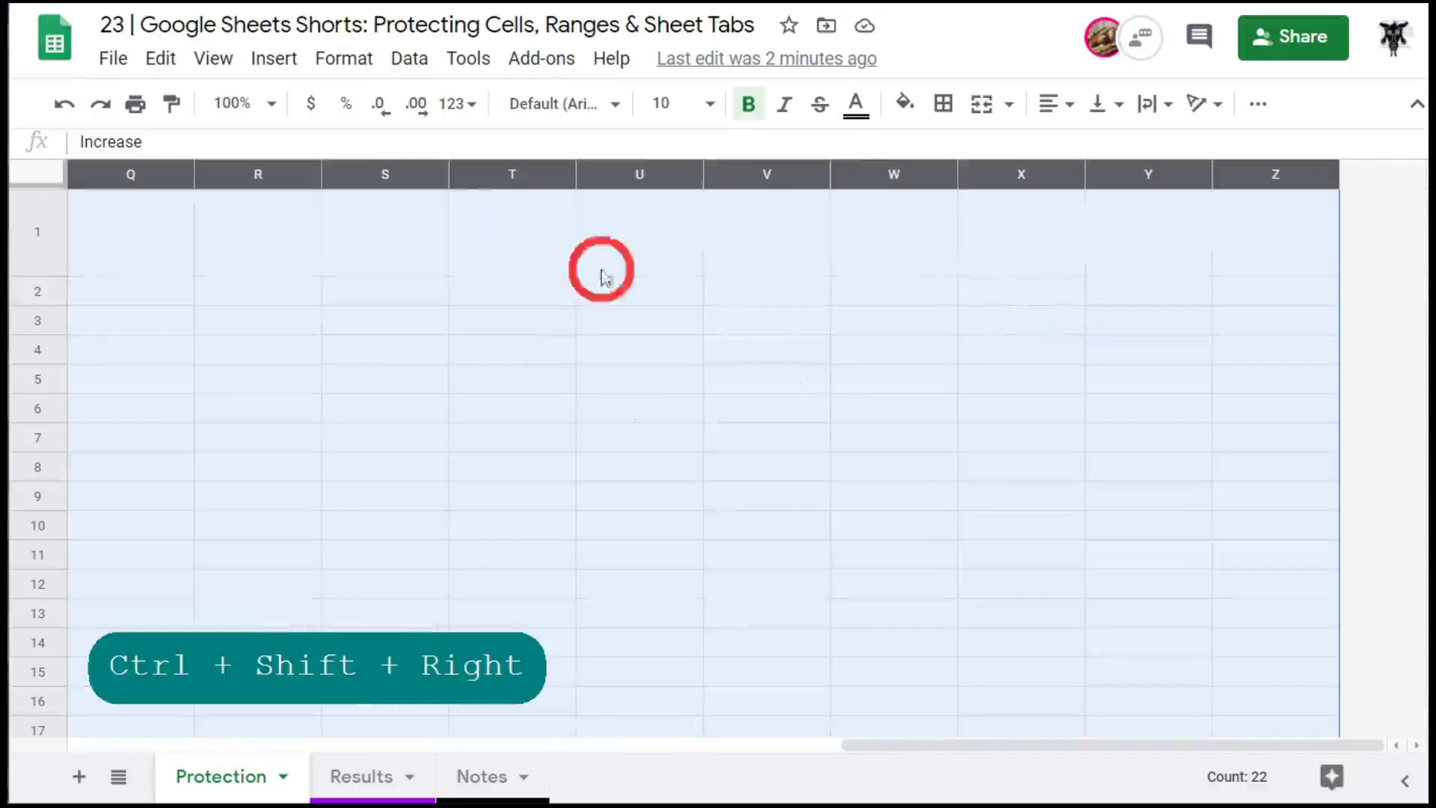
drag(978, 747, 355, 712)
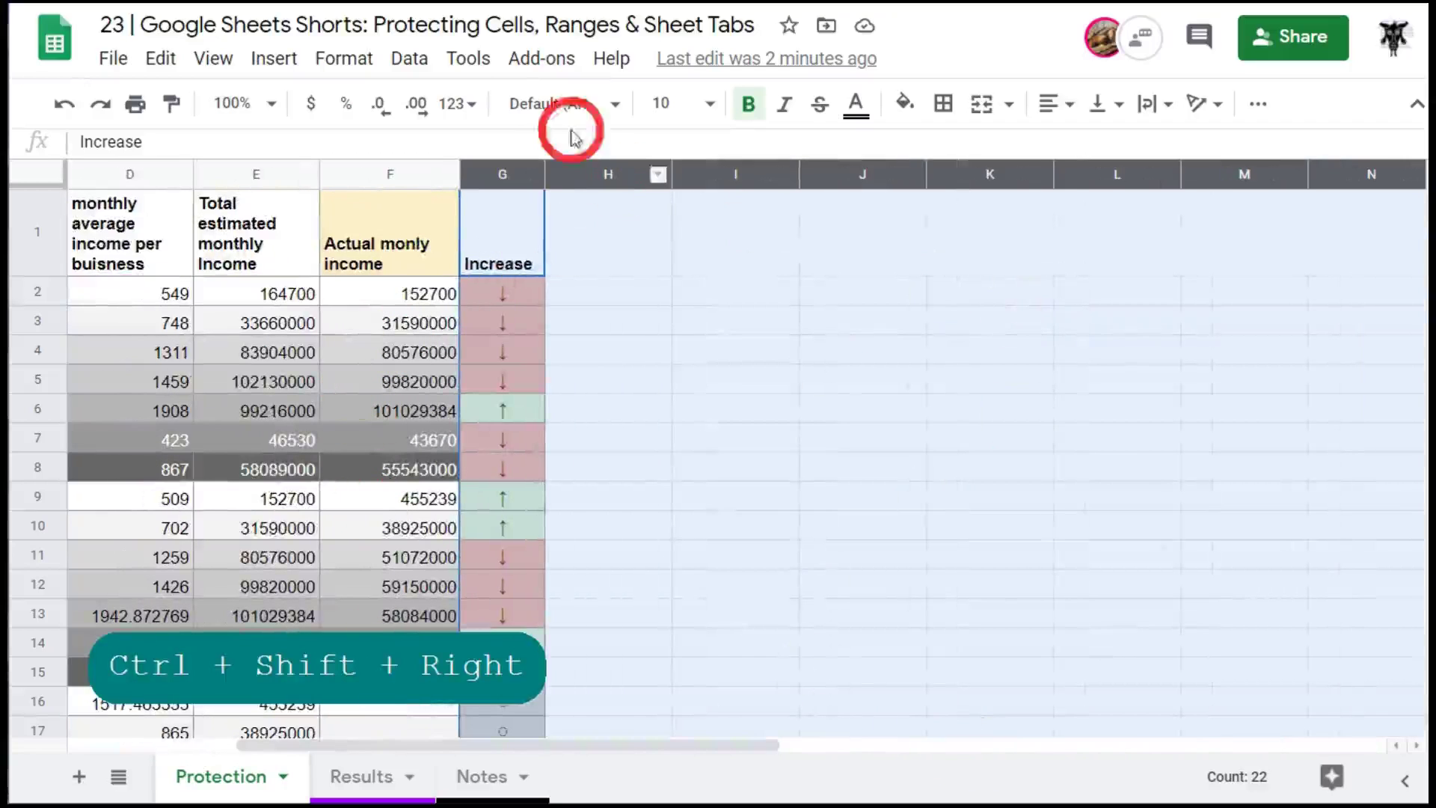
click(409, 58)
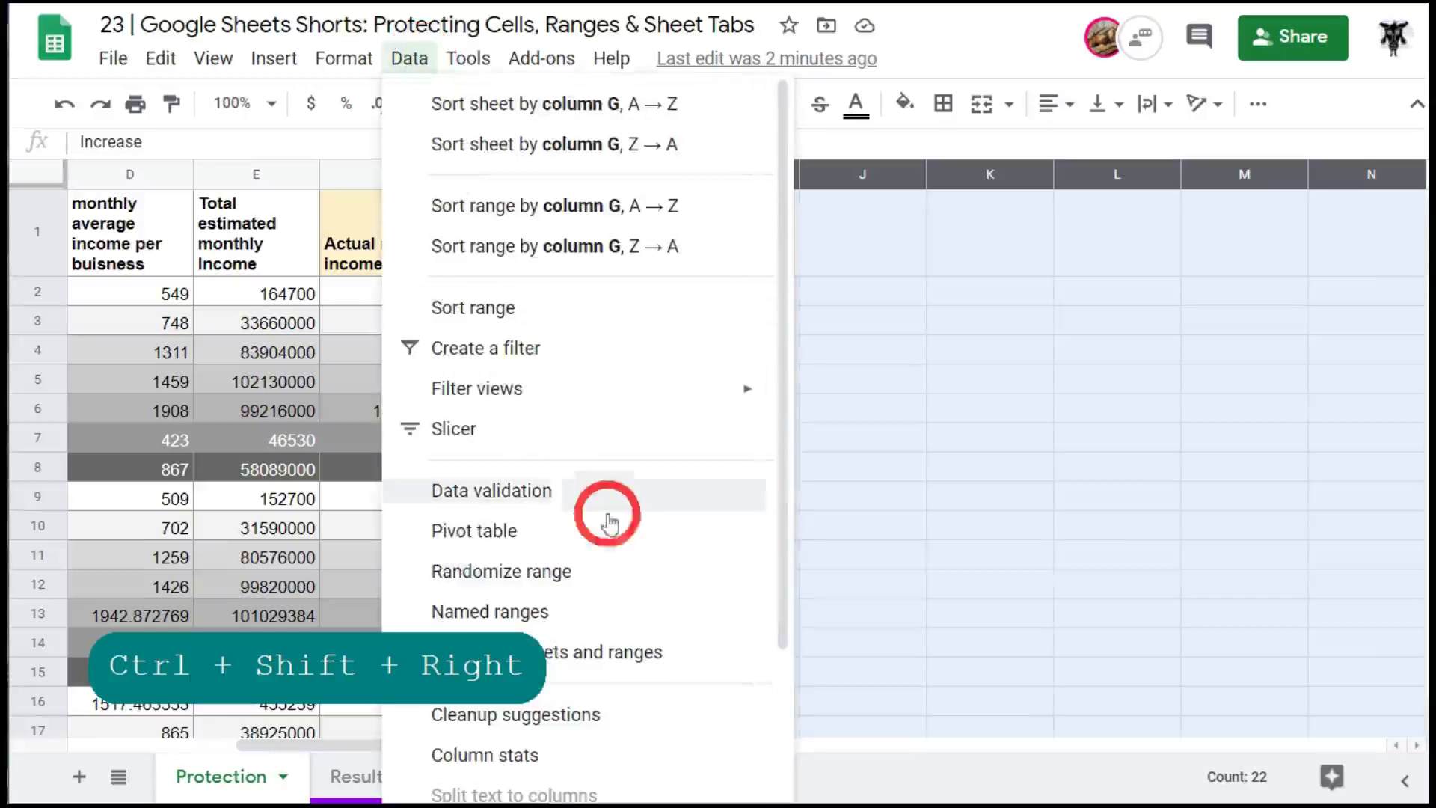
click(583, 659)
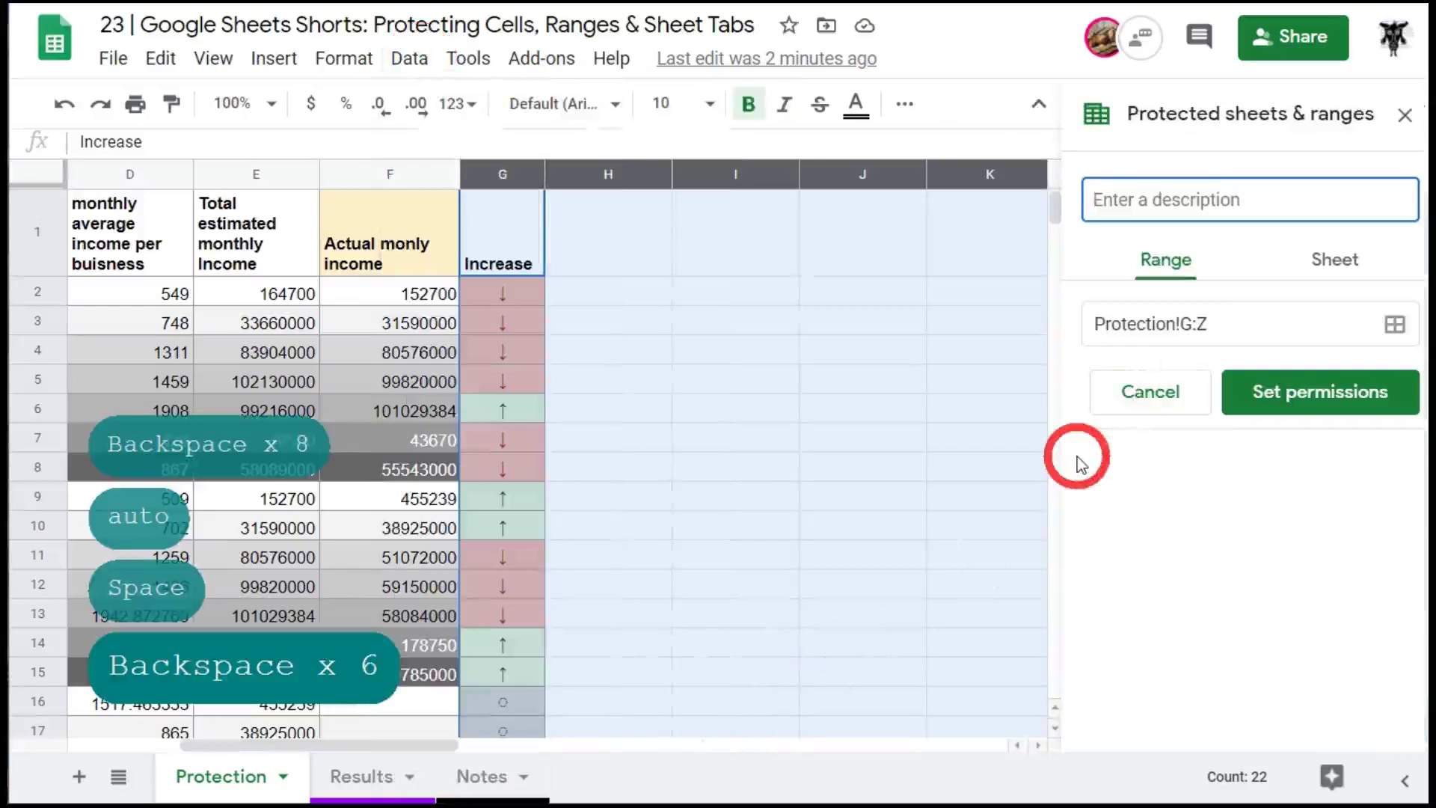
text(auto-get)
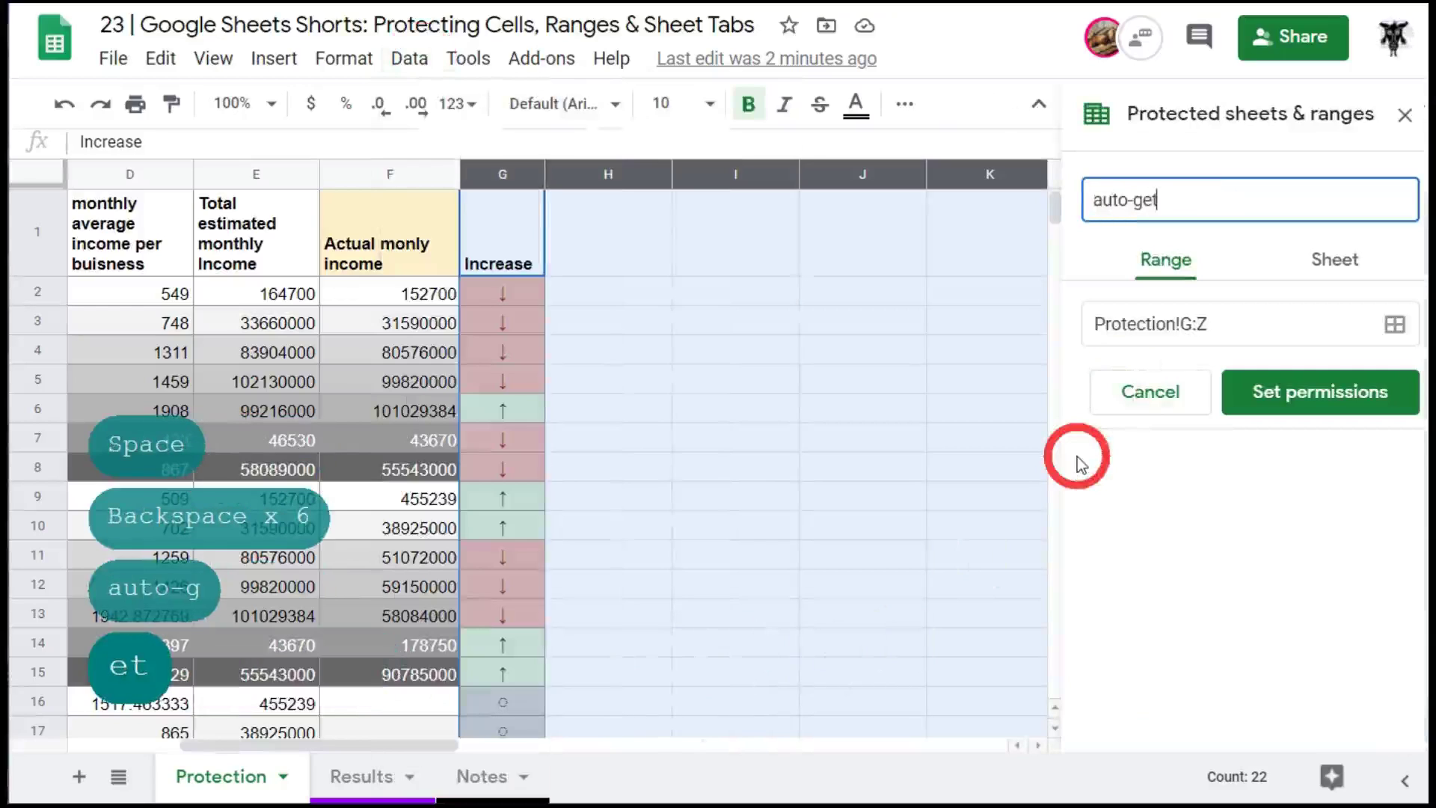
text( data 2)
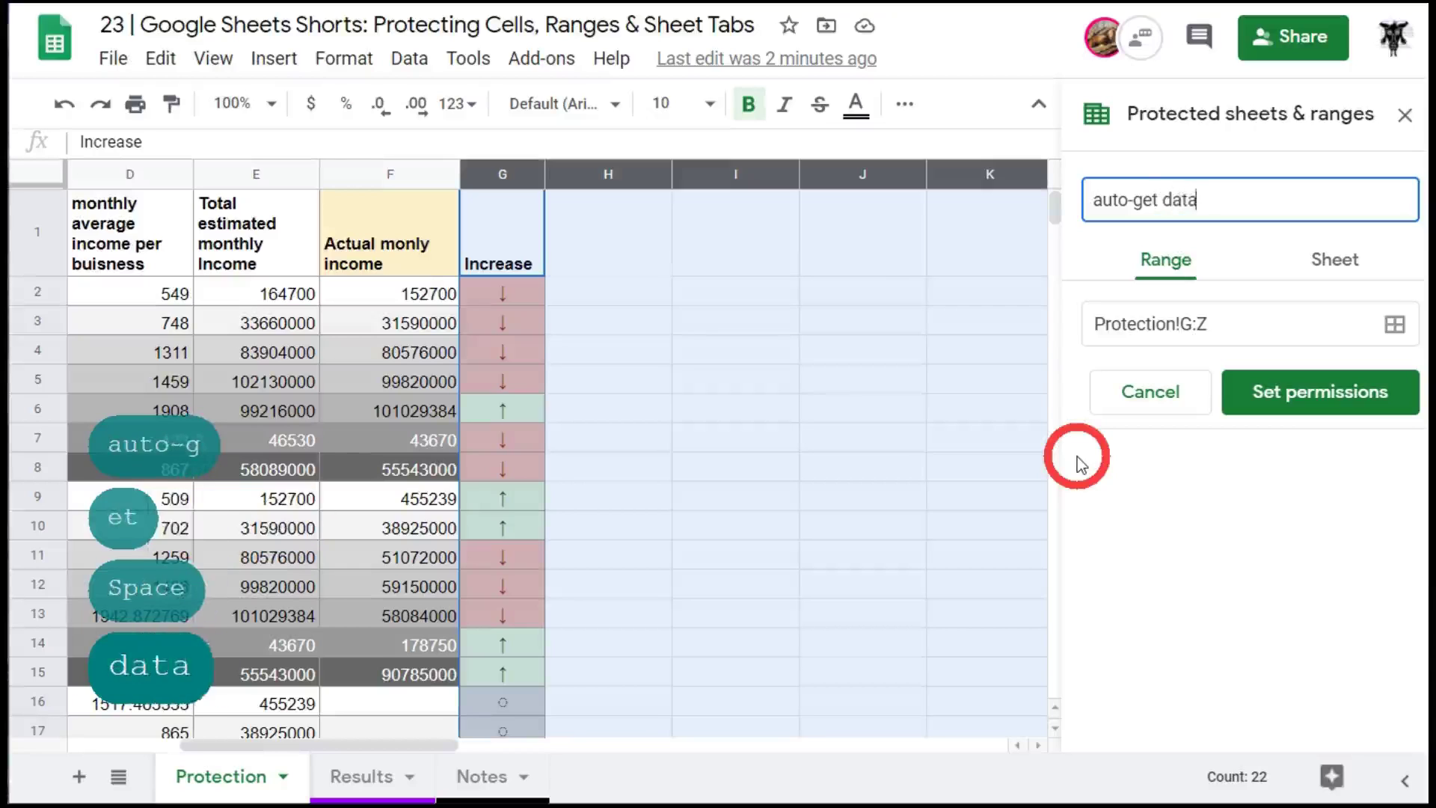
Remove both collaborators' edit access so only you can edit G:Z.
click(1340, 397)
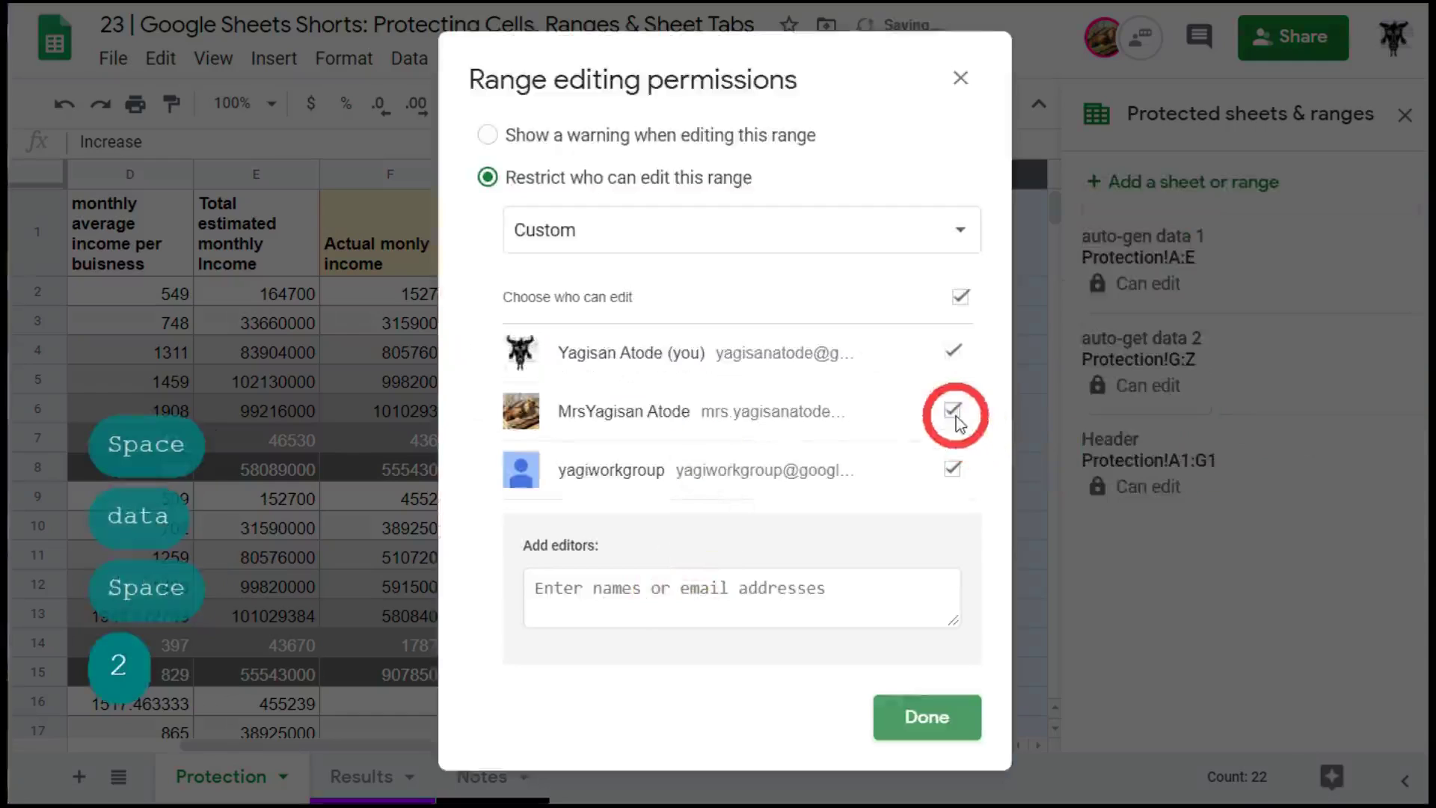
click(953, 410)
click(952, 468)
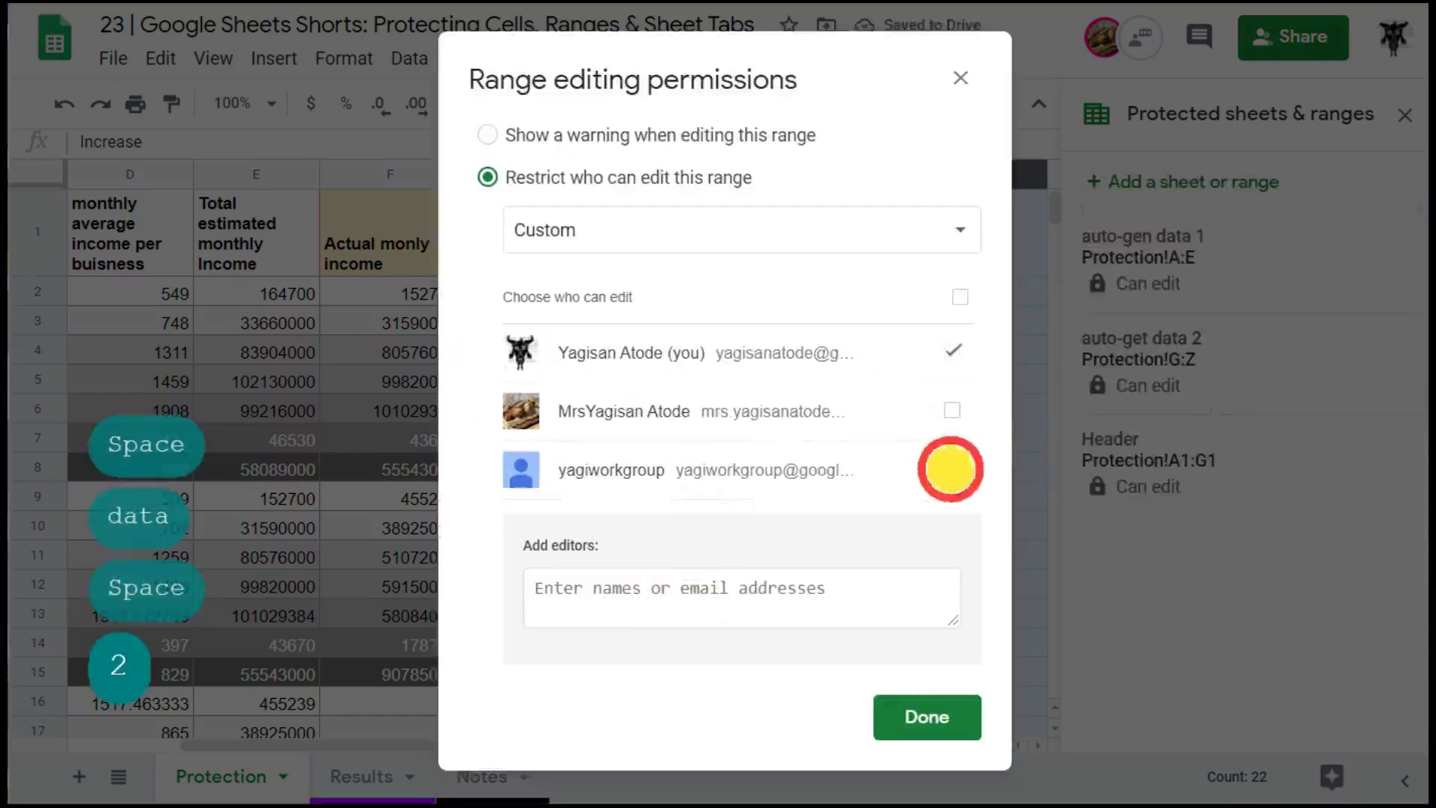
click(923, 714)
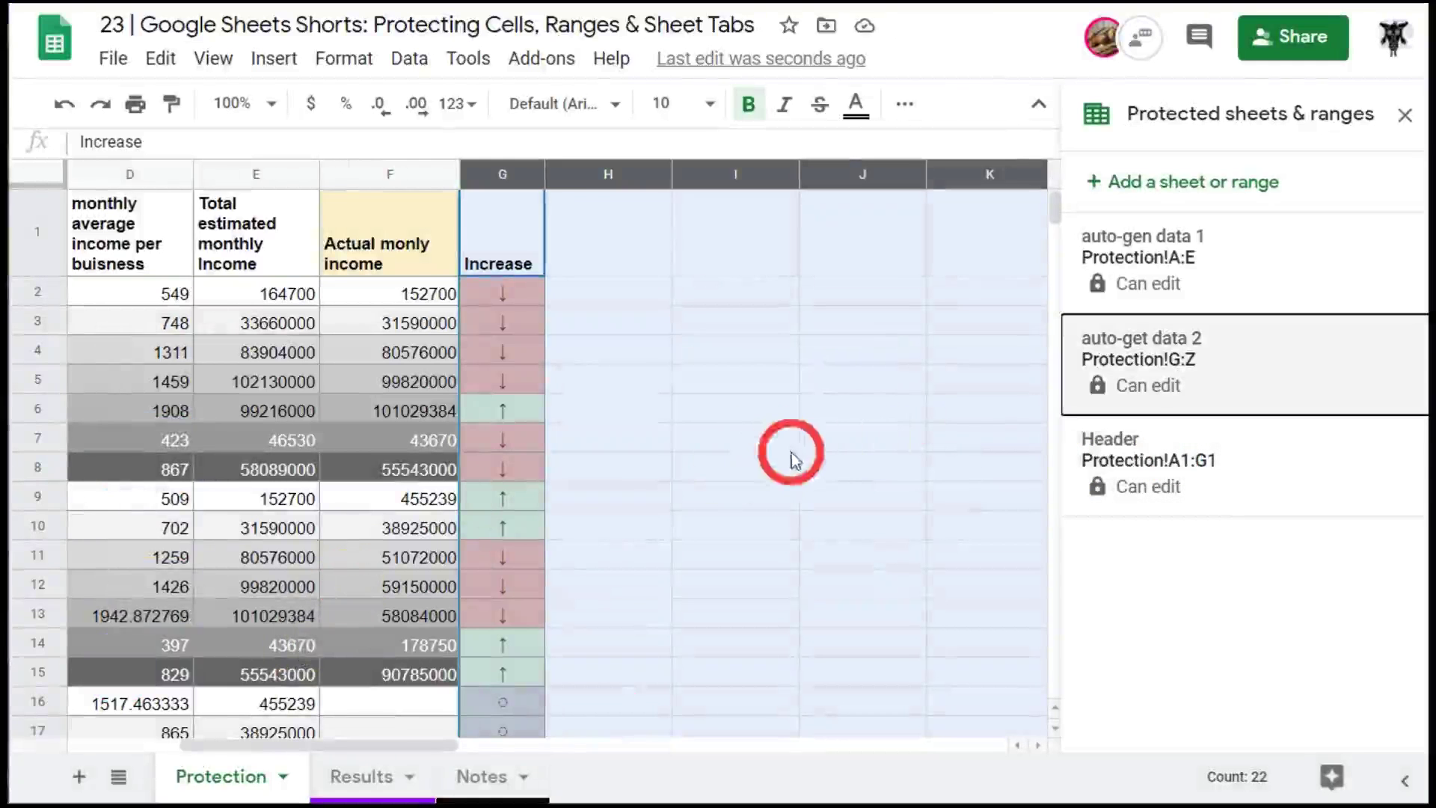
scroll(781, 419, left, 3)
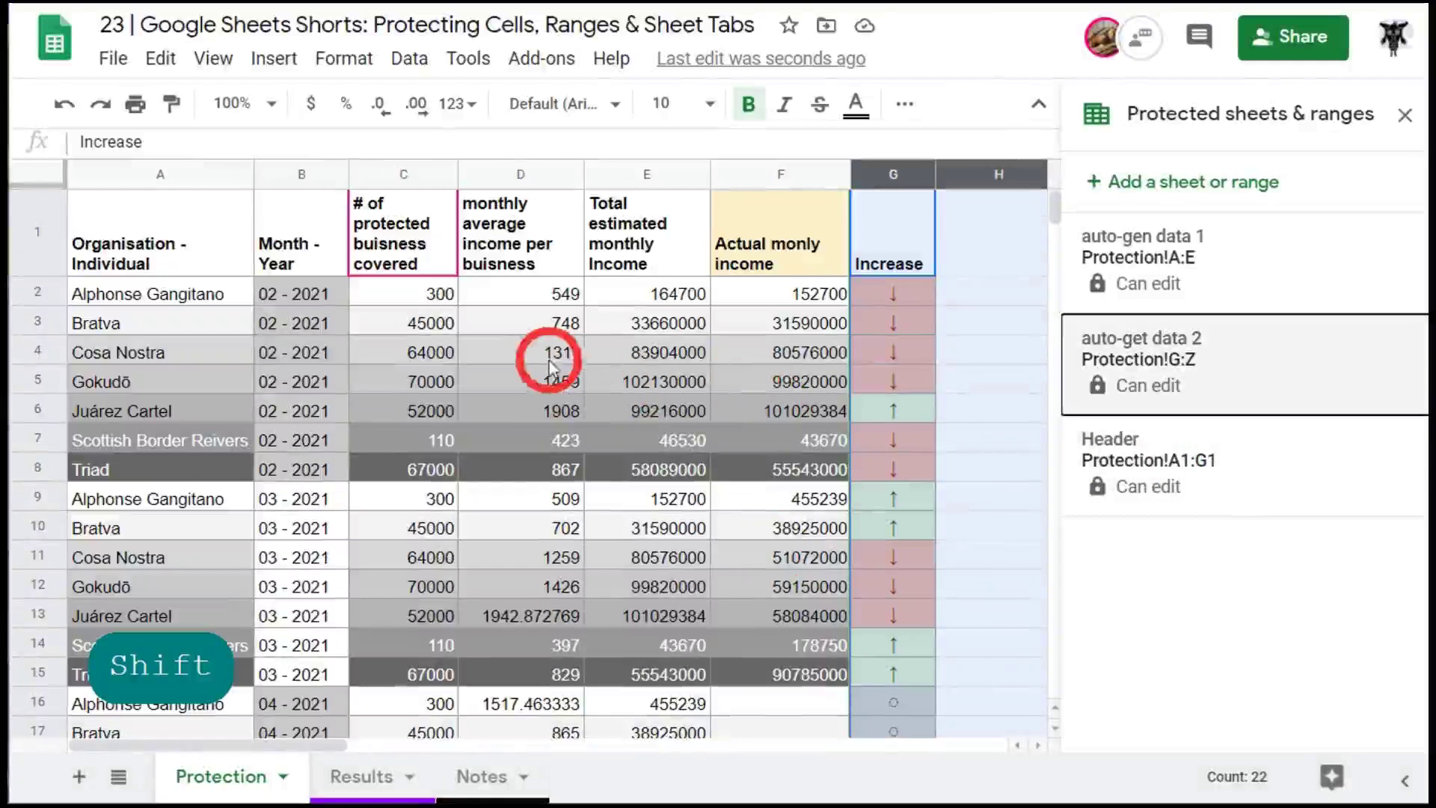
scroll(613, 350, down, 5)
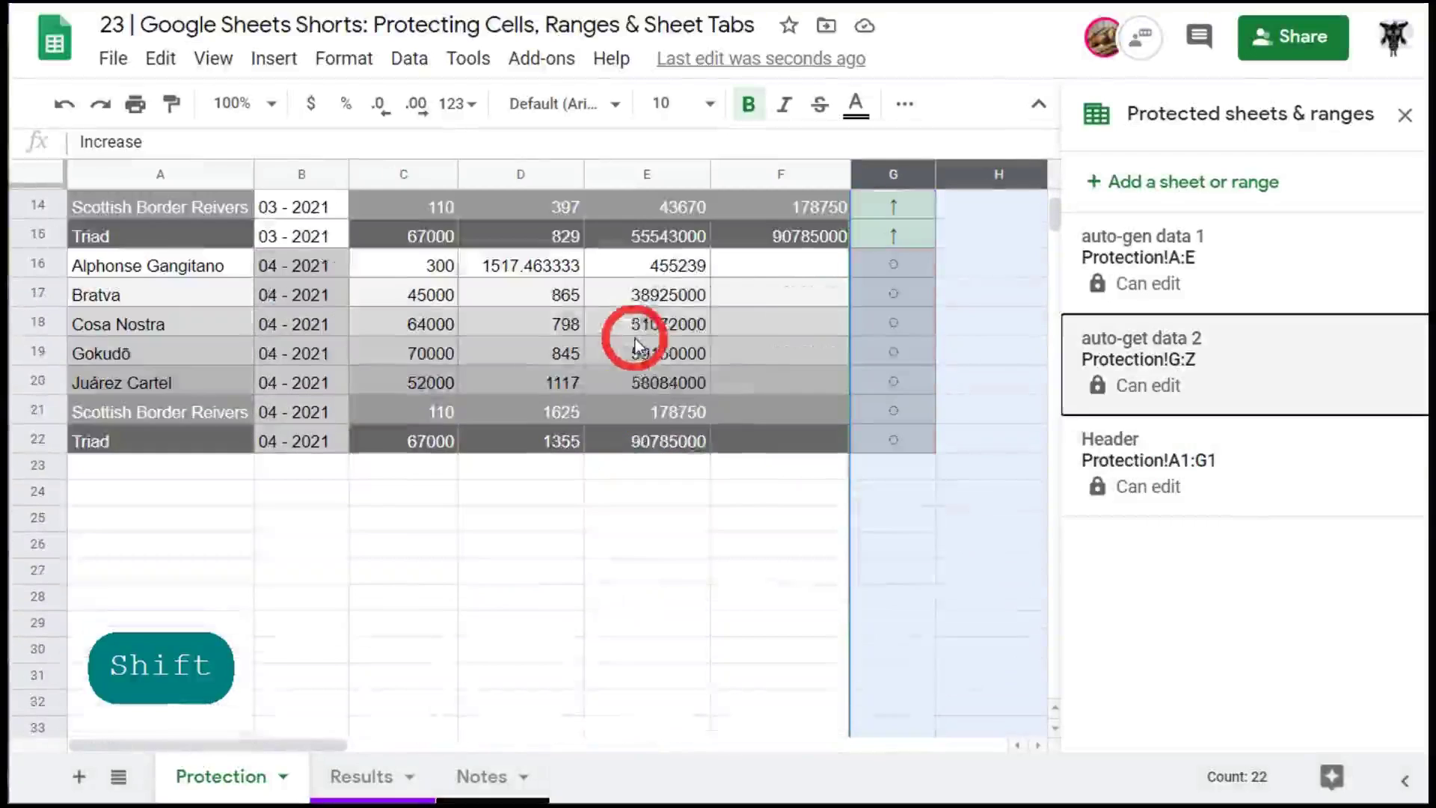
scroll(590, 337, up, 2)
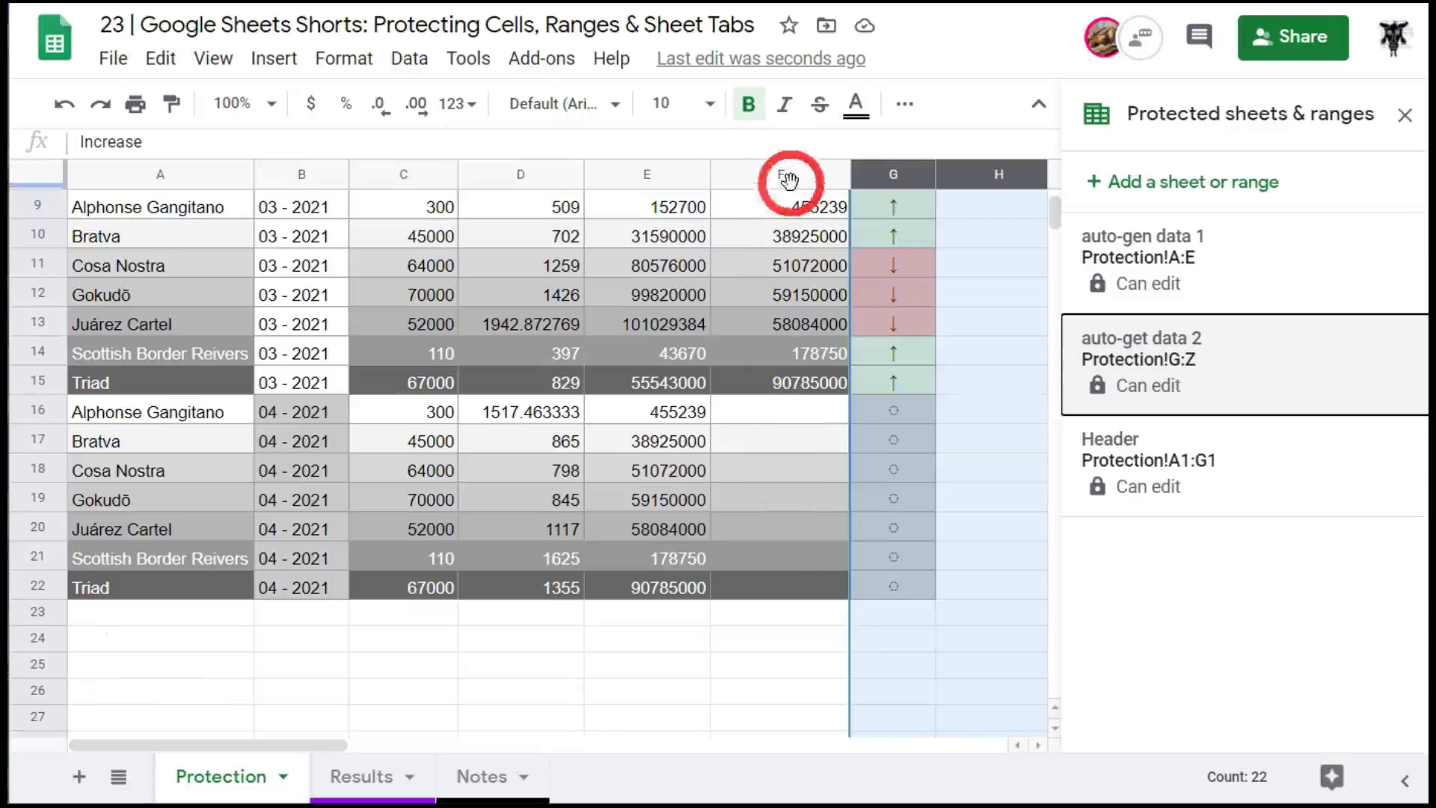
scroll(767, 475, up, 3)
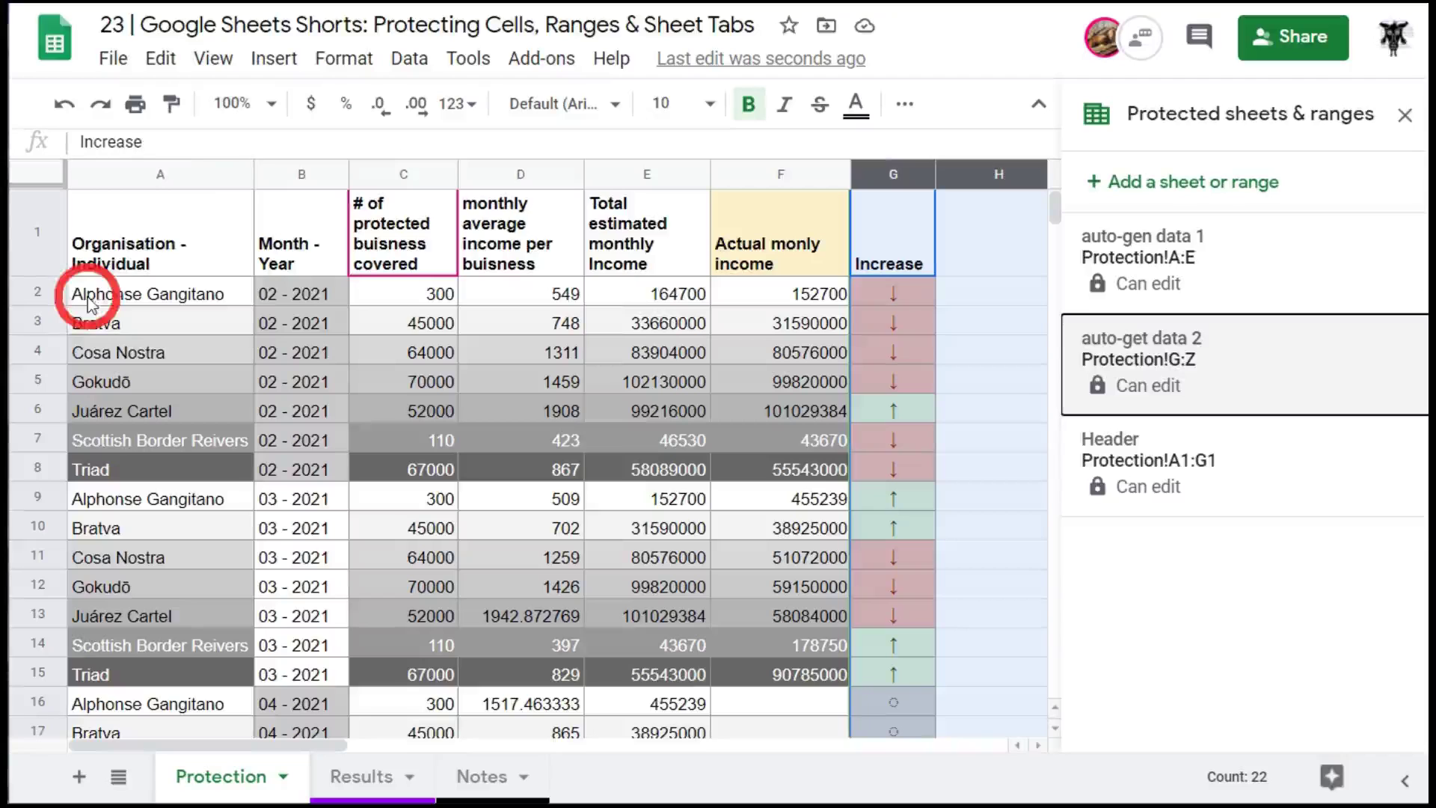
scroll(551, 386, down, 6)
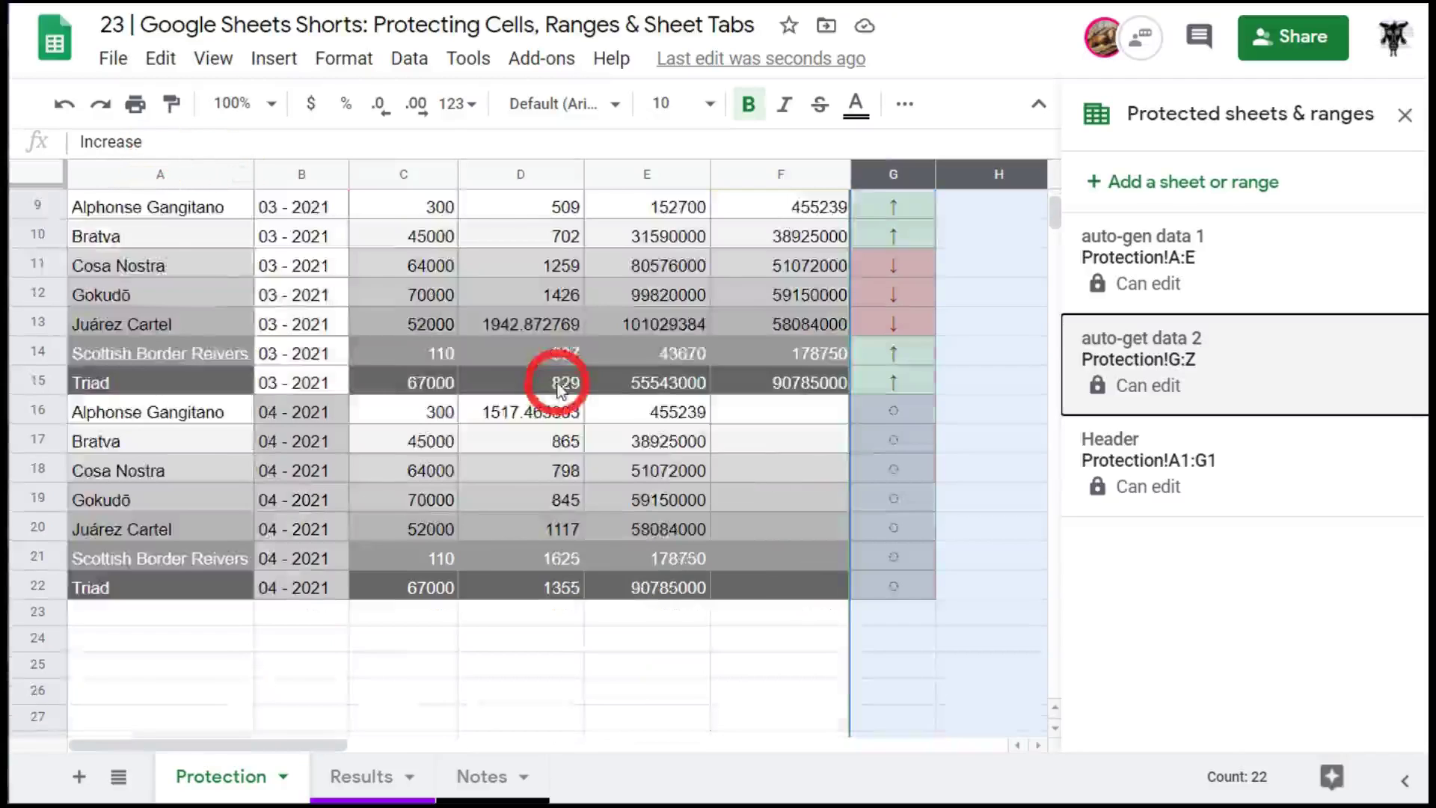
scroll(762, 523, down, 4)
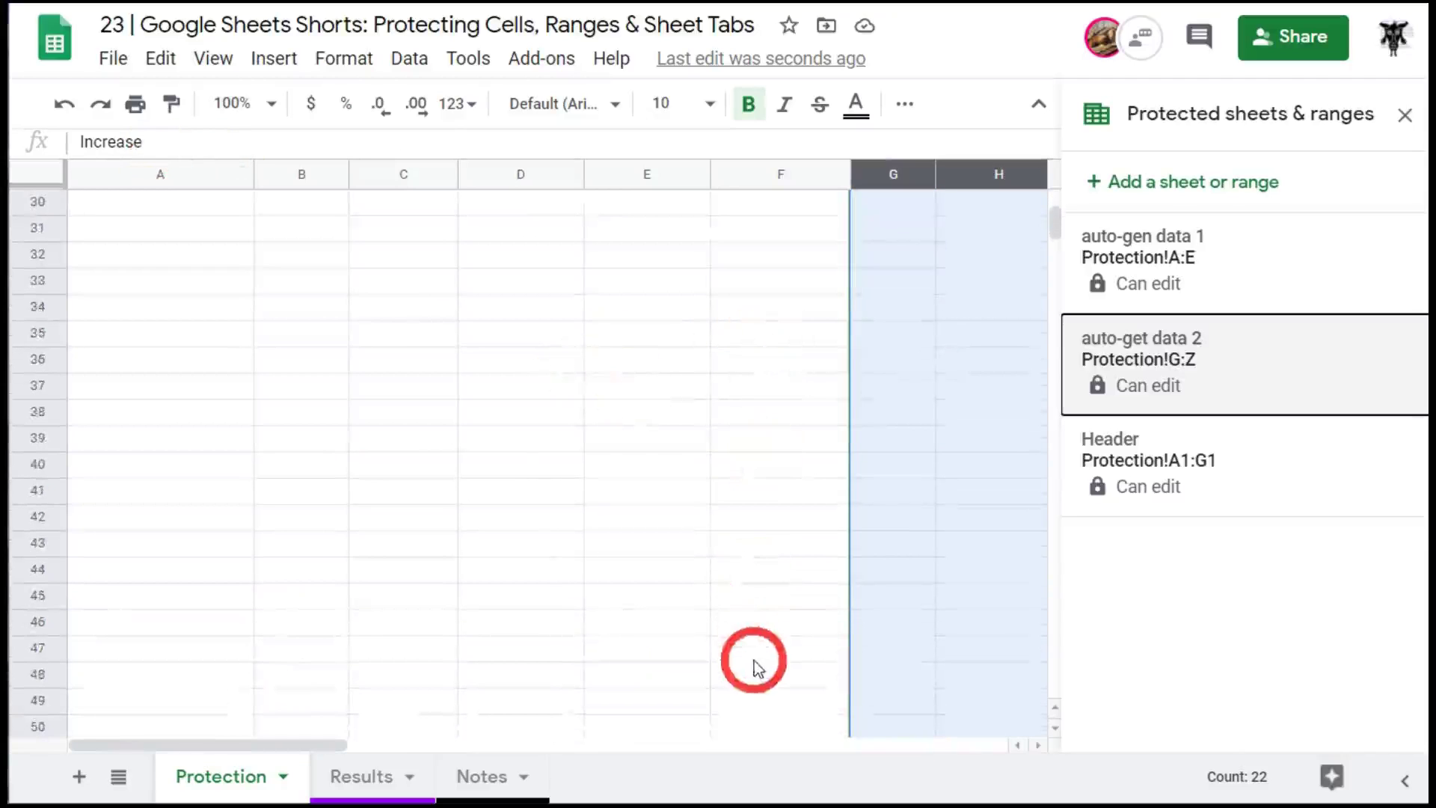
scroll(763, 658, up, 10)
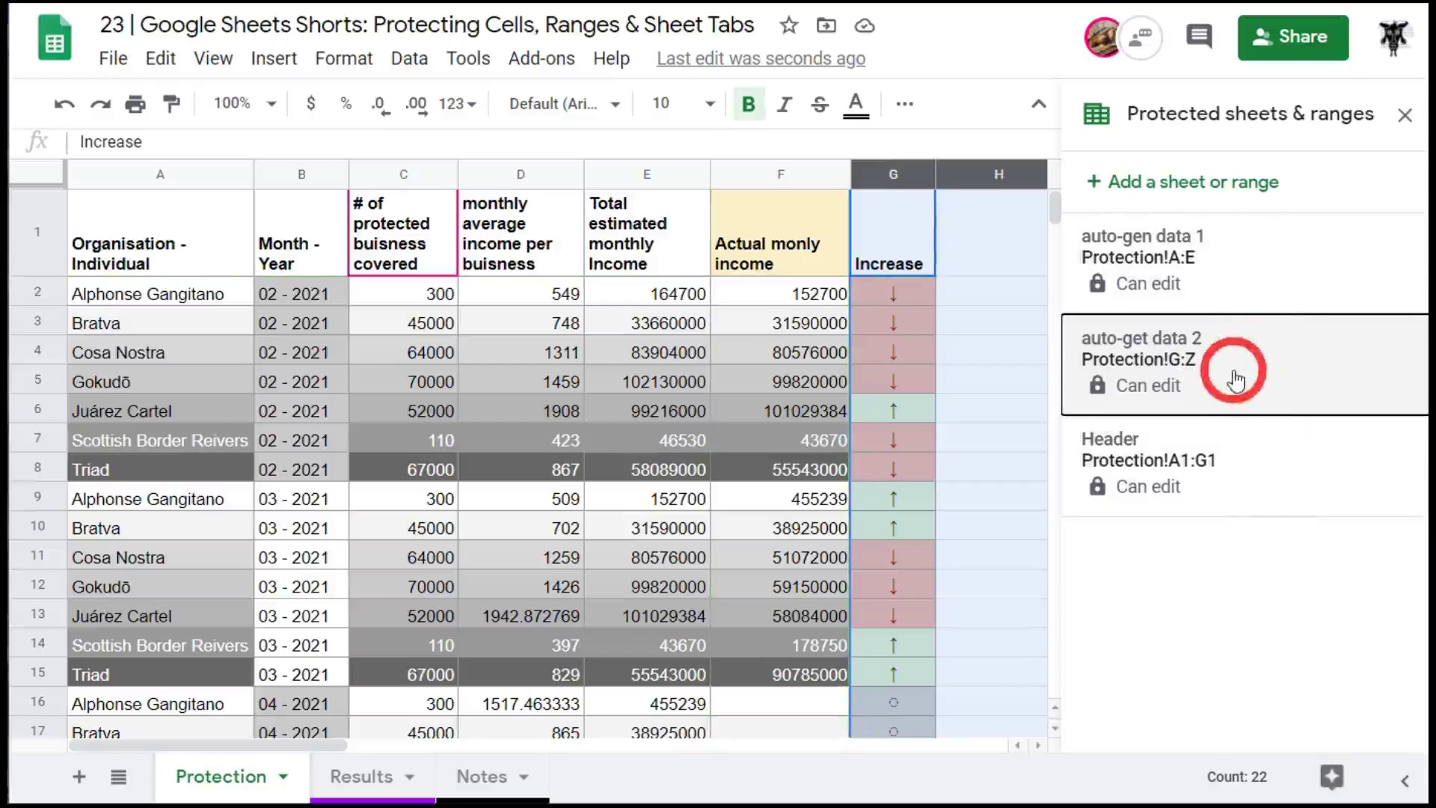
Reopen 'auto-gen data 1' and remove the second collaborator's edit access to columns A:E.
click(1272, 280)
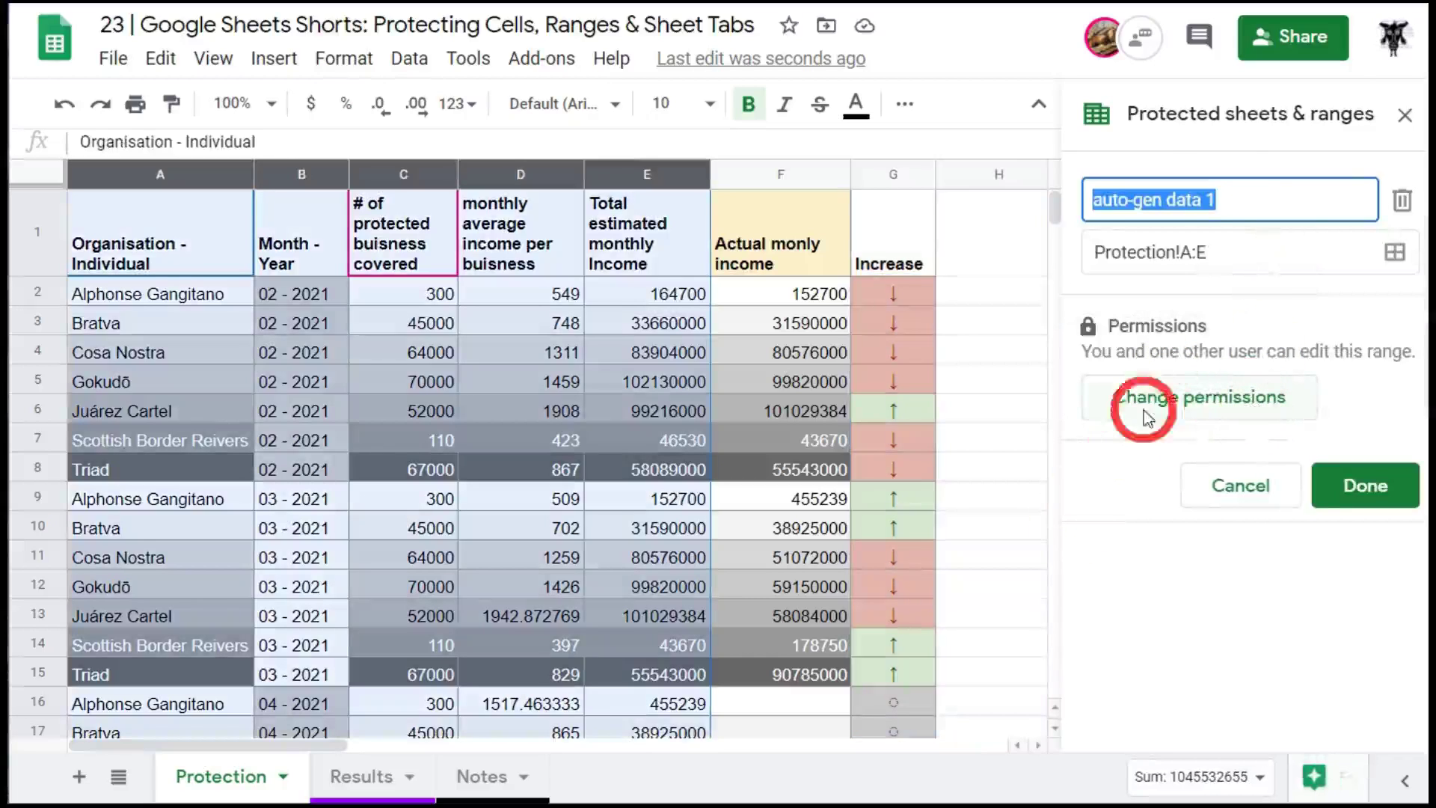
click(1177, 414)
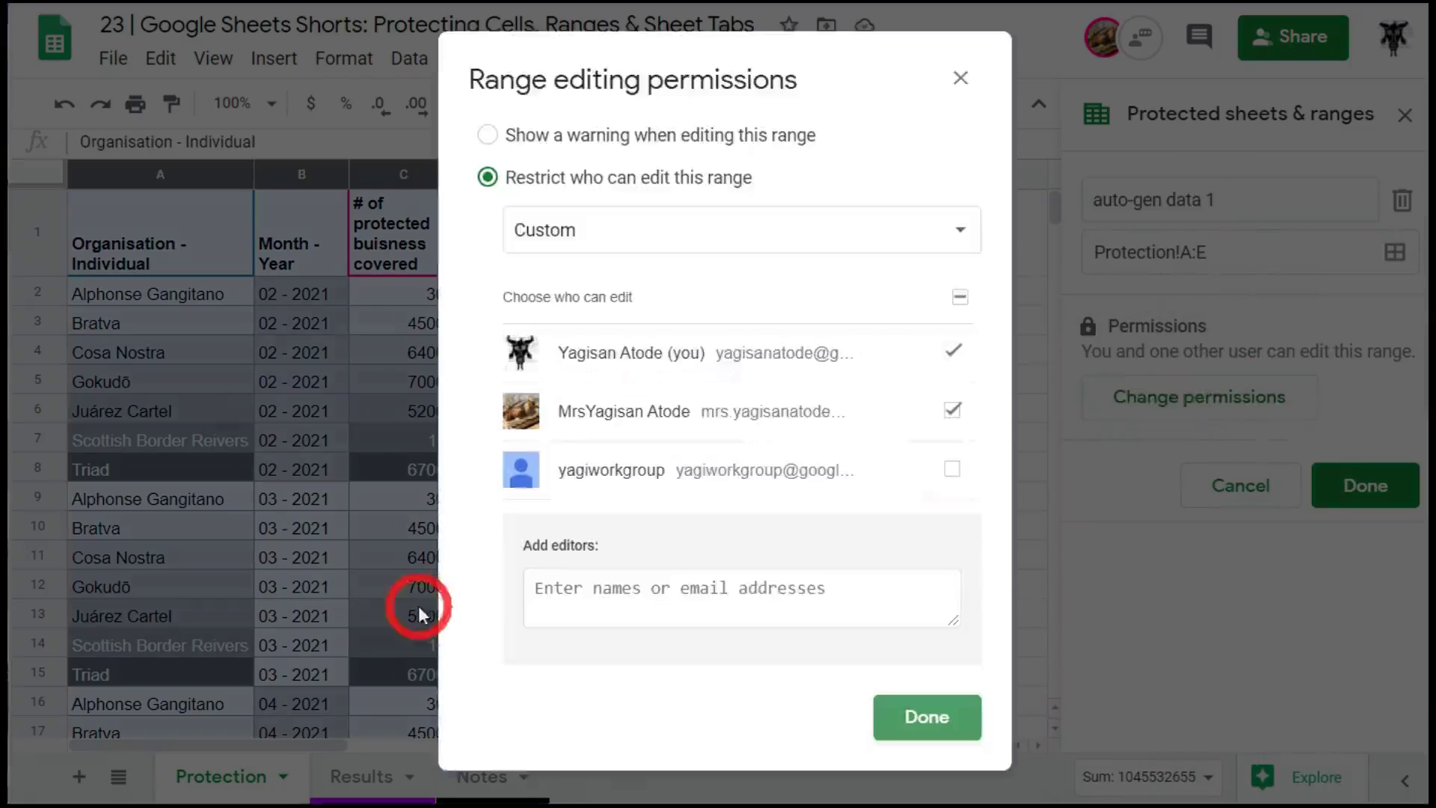
click(963, 413)
click(927, 718)
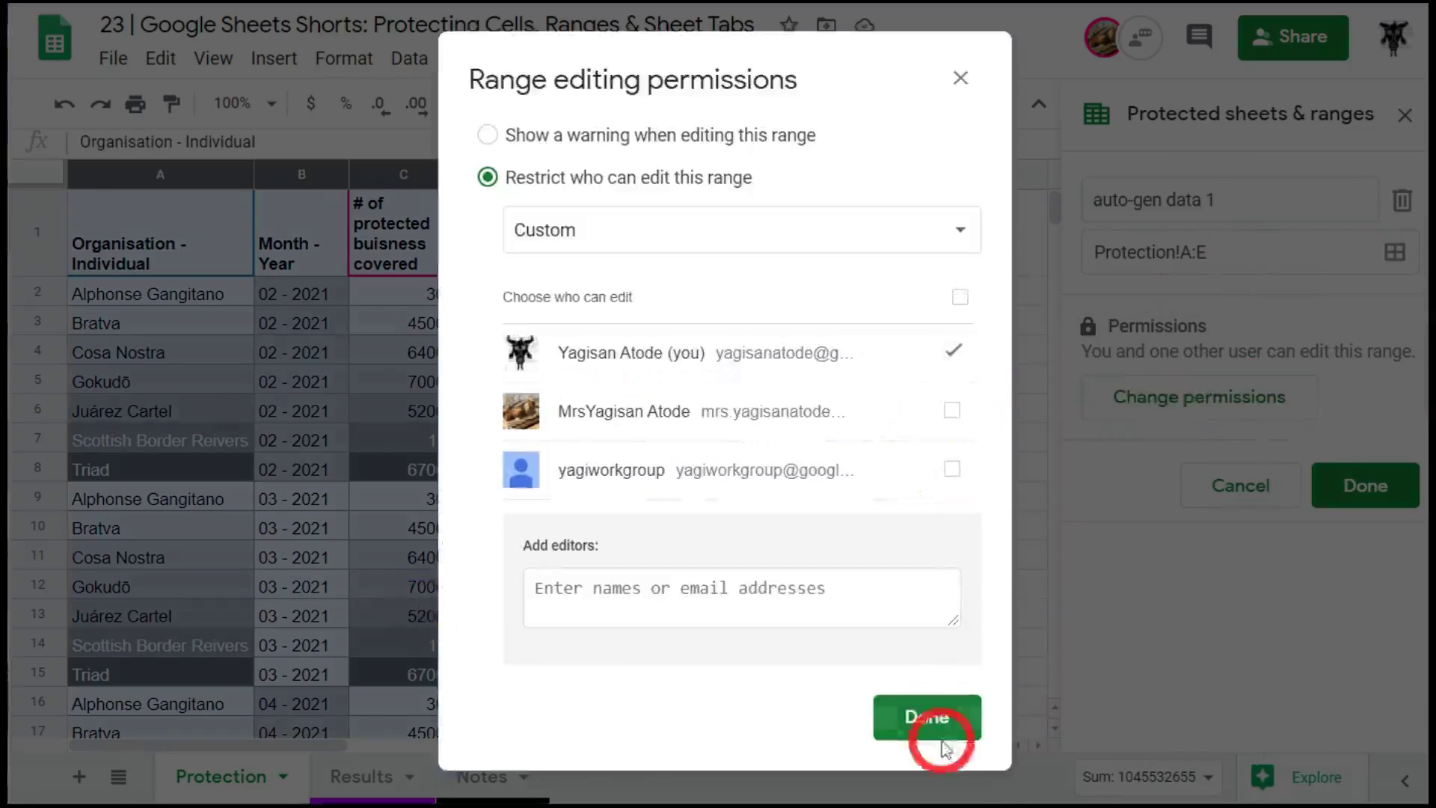
click(1394, 496)
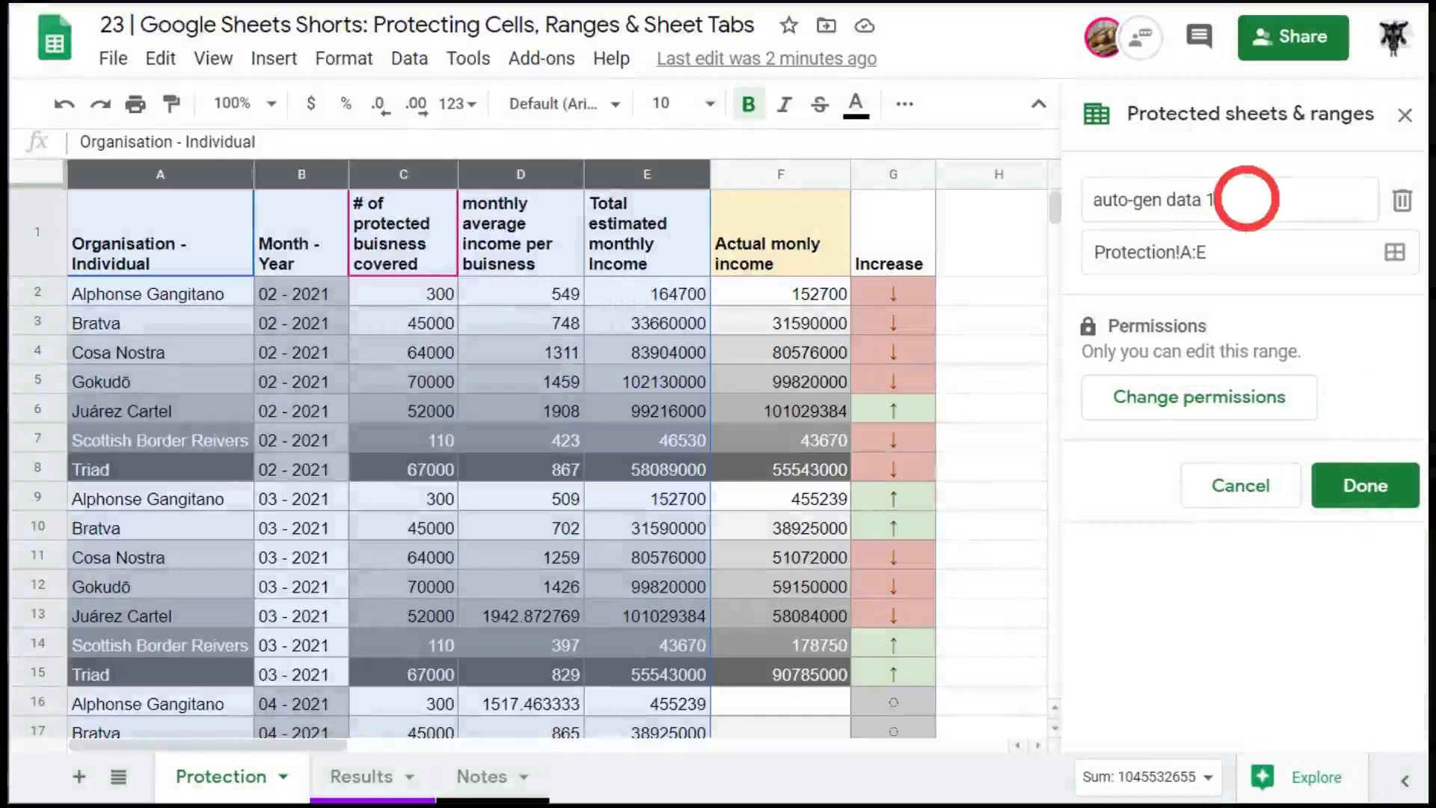
Re-enter the 'auto-gen data 1' description and range Protection!A:E, then save.
click(1242, 199)
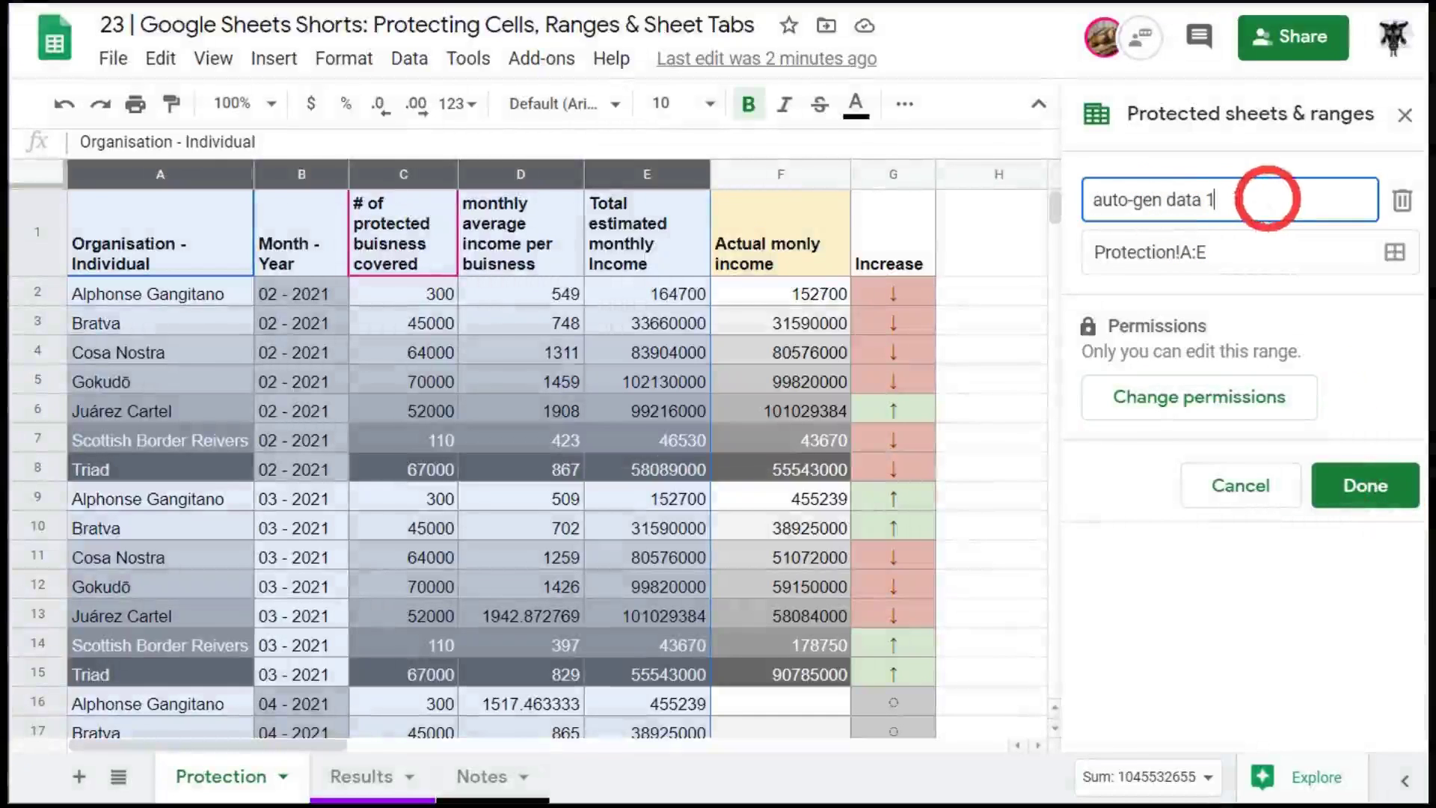
click(1219, 252)
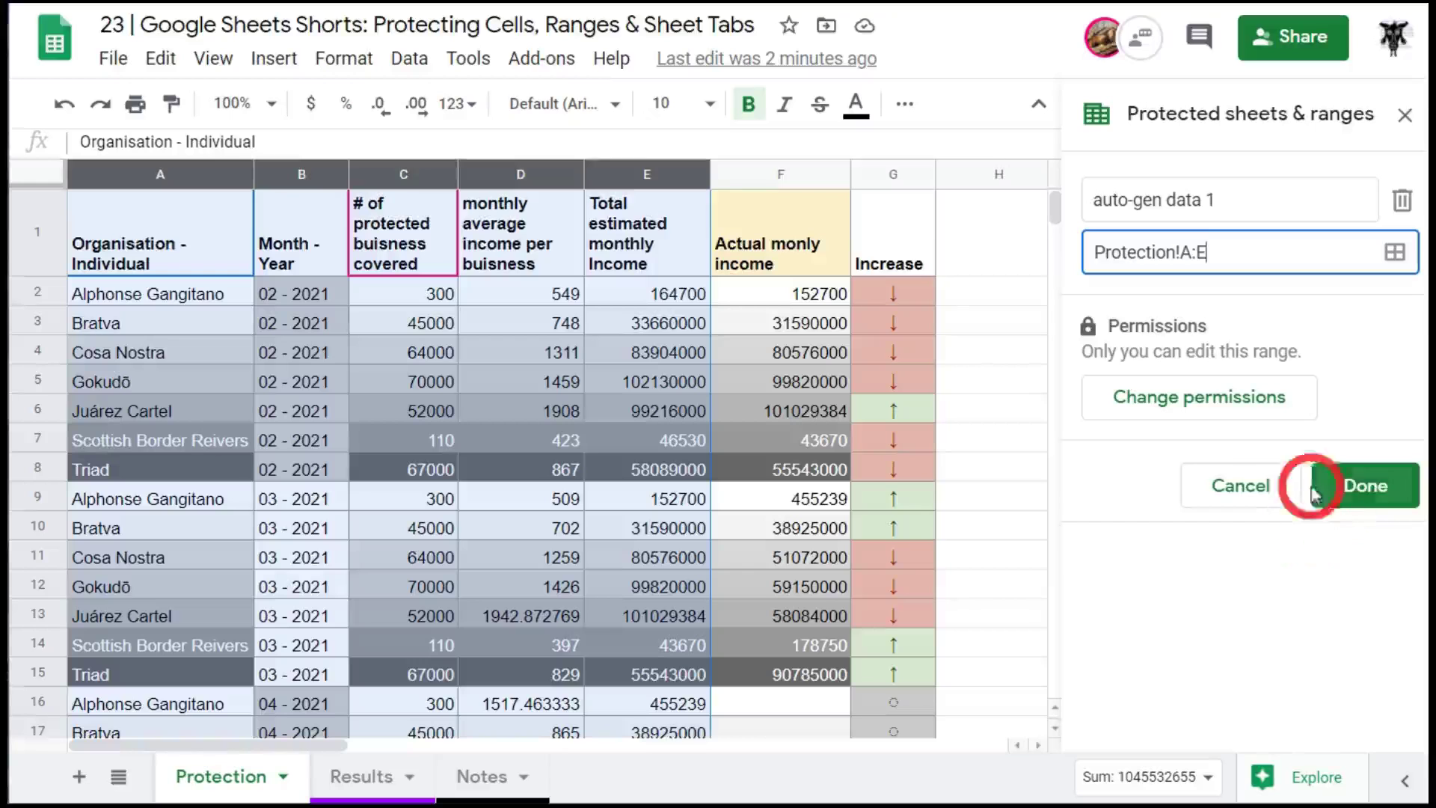
click(1368, 486)
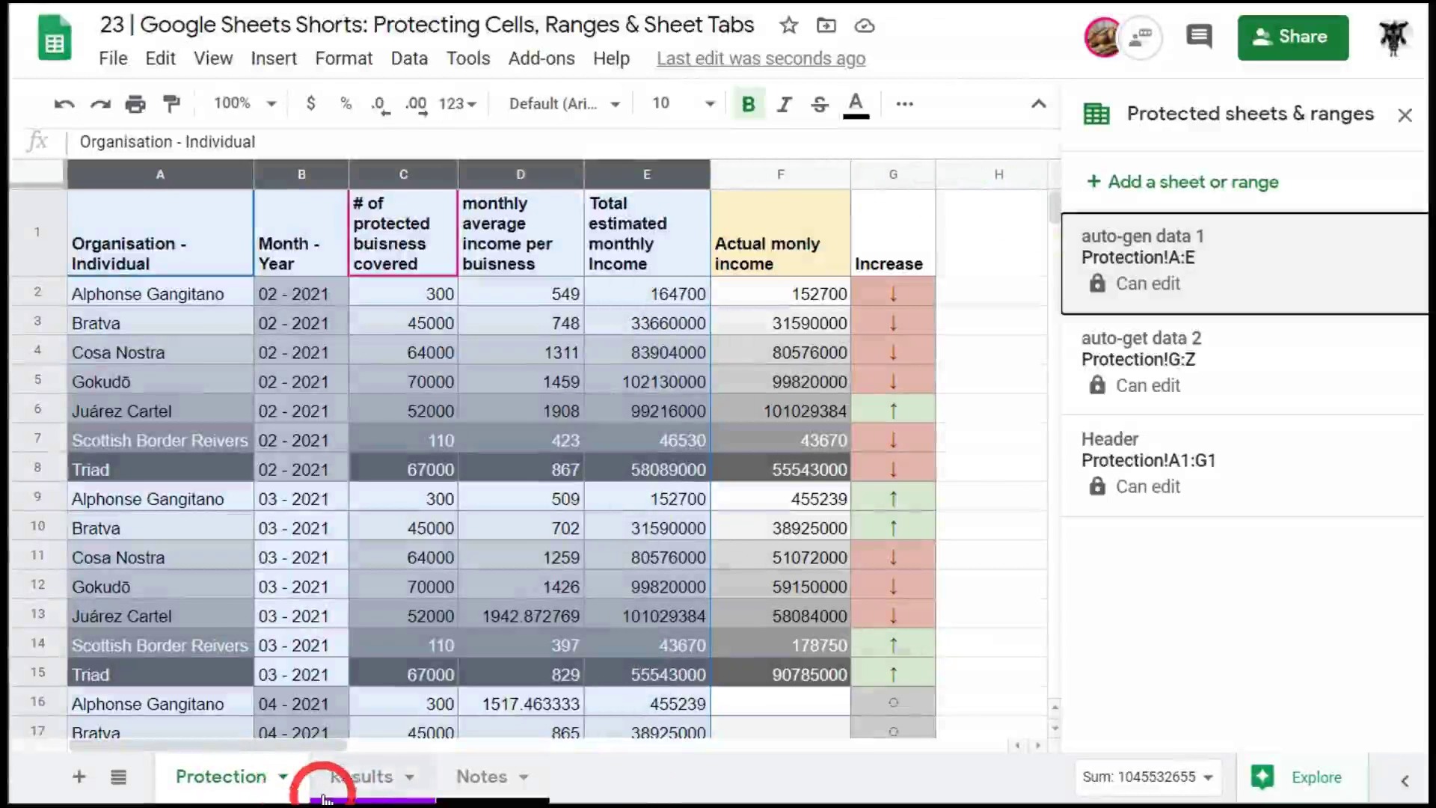
Go to the Results sheet and start protecting the whole sheet, leaving the description blank.
click(385, 784)
click(488, 789)
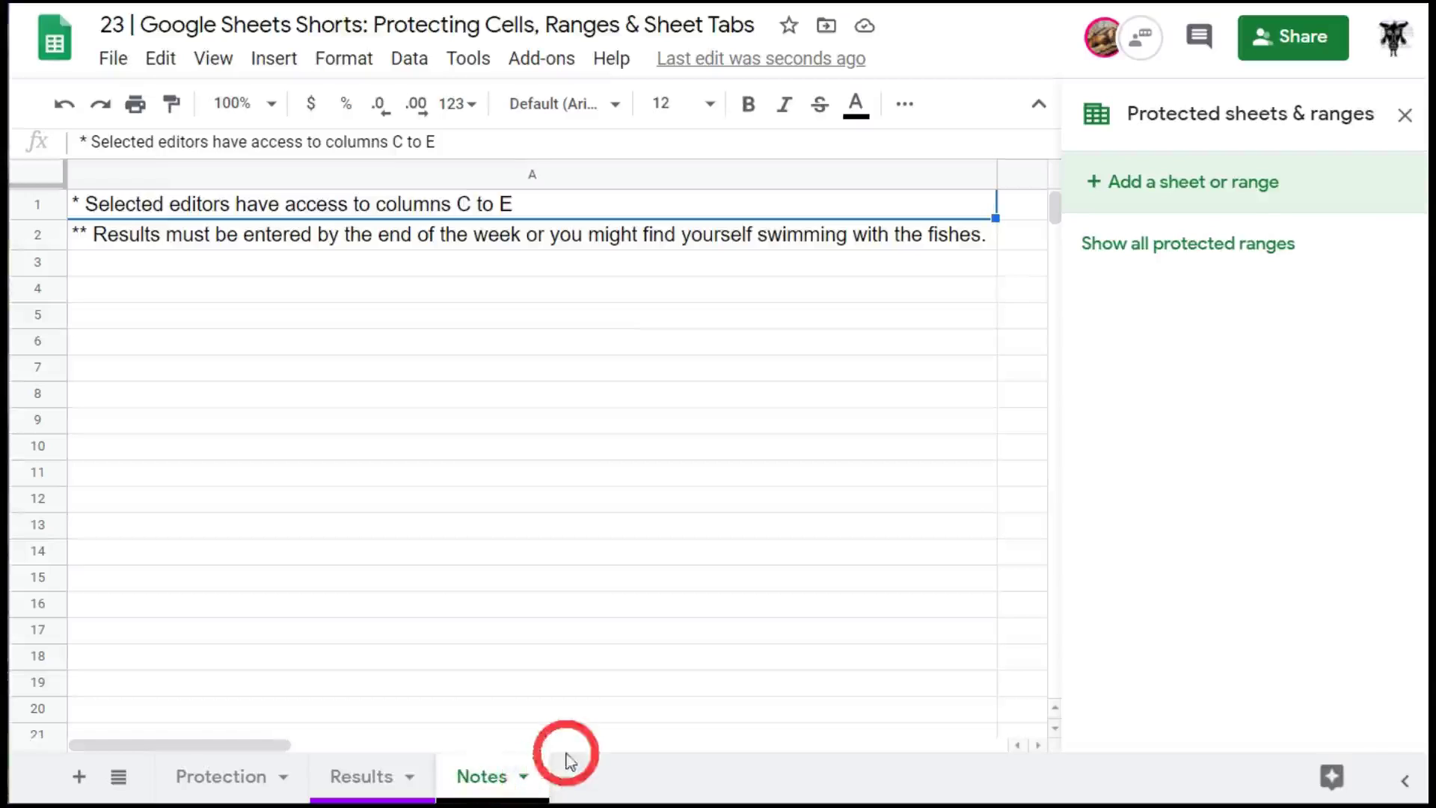
click(376, 778)
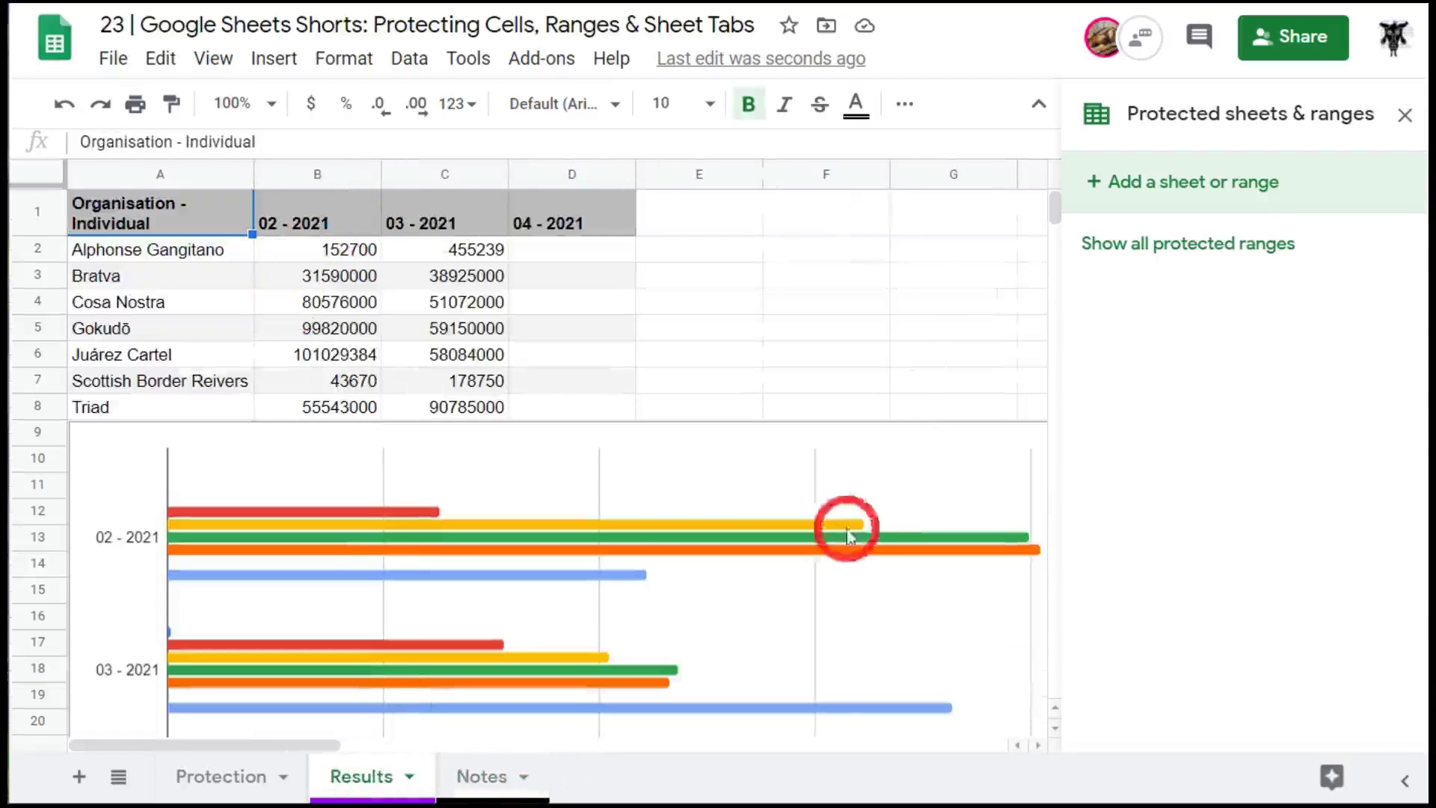
click(411, 778)
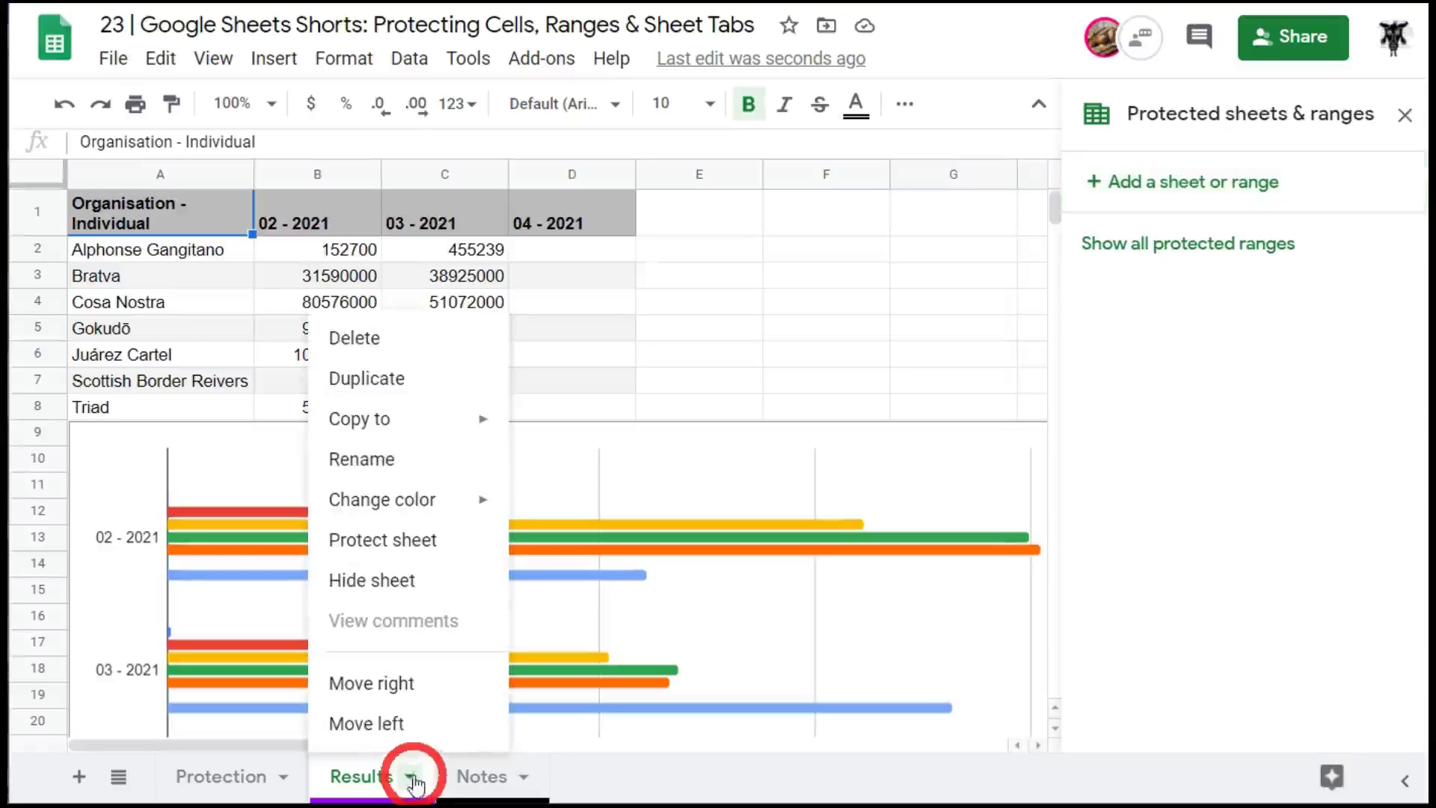
click(441, 539)
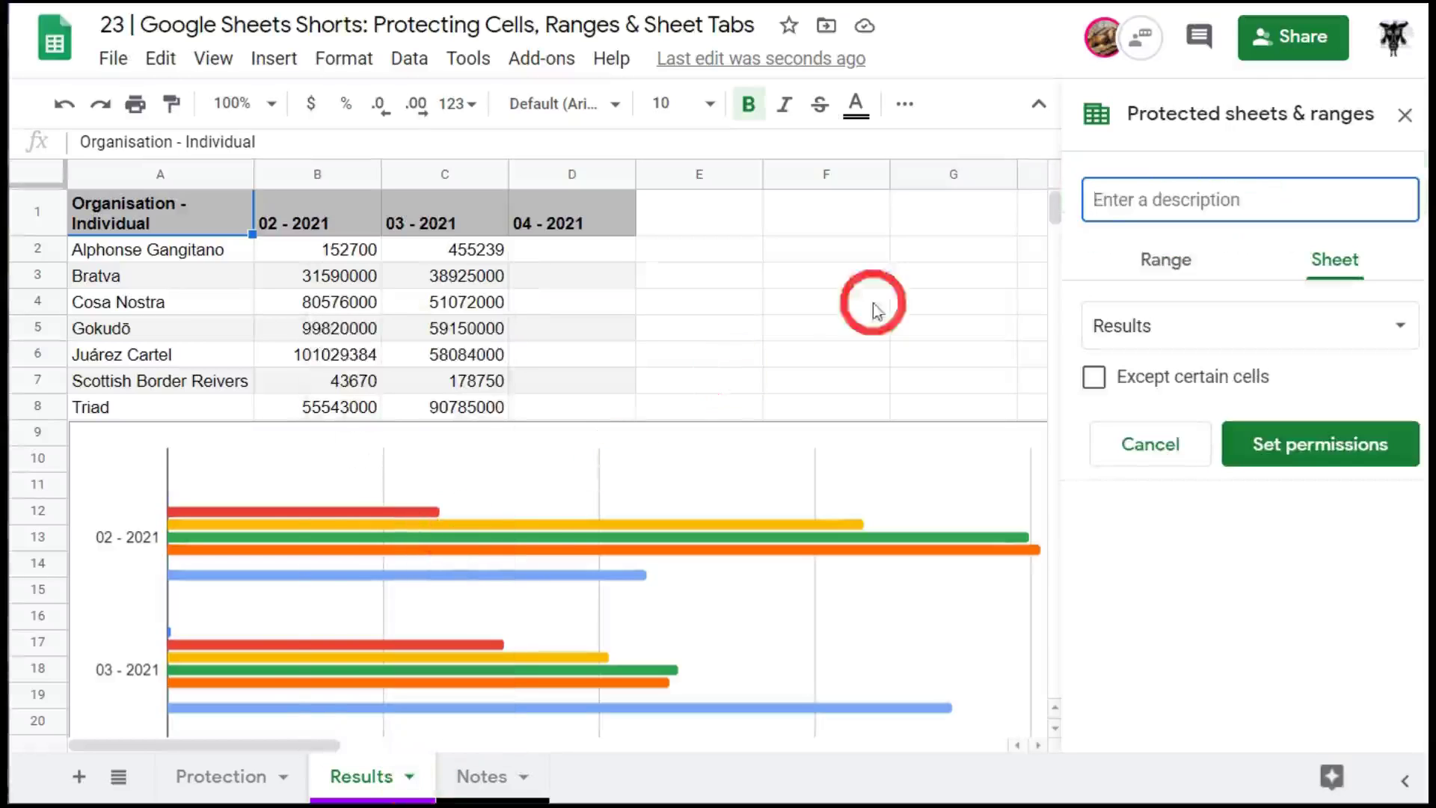
text(R)
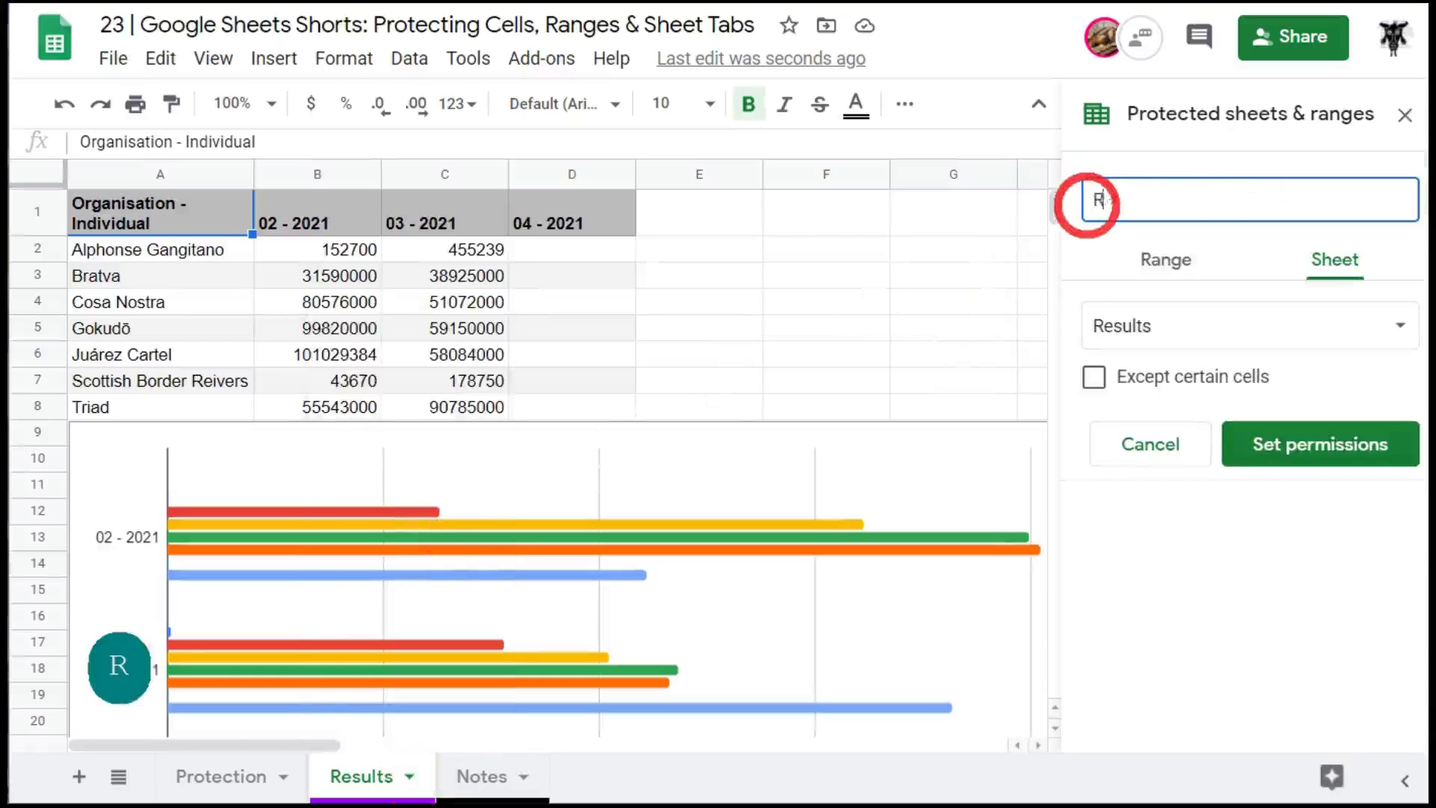
text(esults)
key(BackSpace)
key(BackSpace)
key(BackSpace)
key(BackSpace)
key(BackSpace)
key(BackSpace)
key(BackSpace)
key(BackSpace)
key(BackSpace)
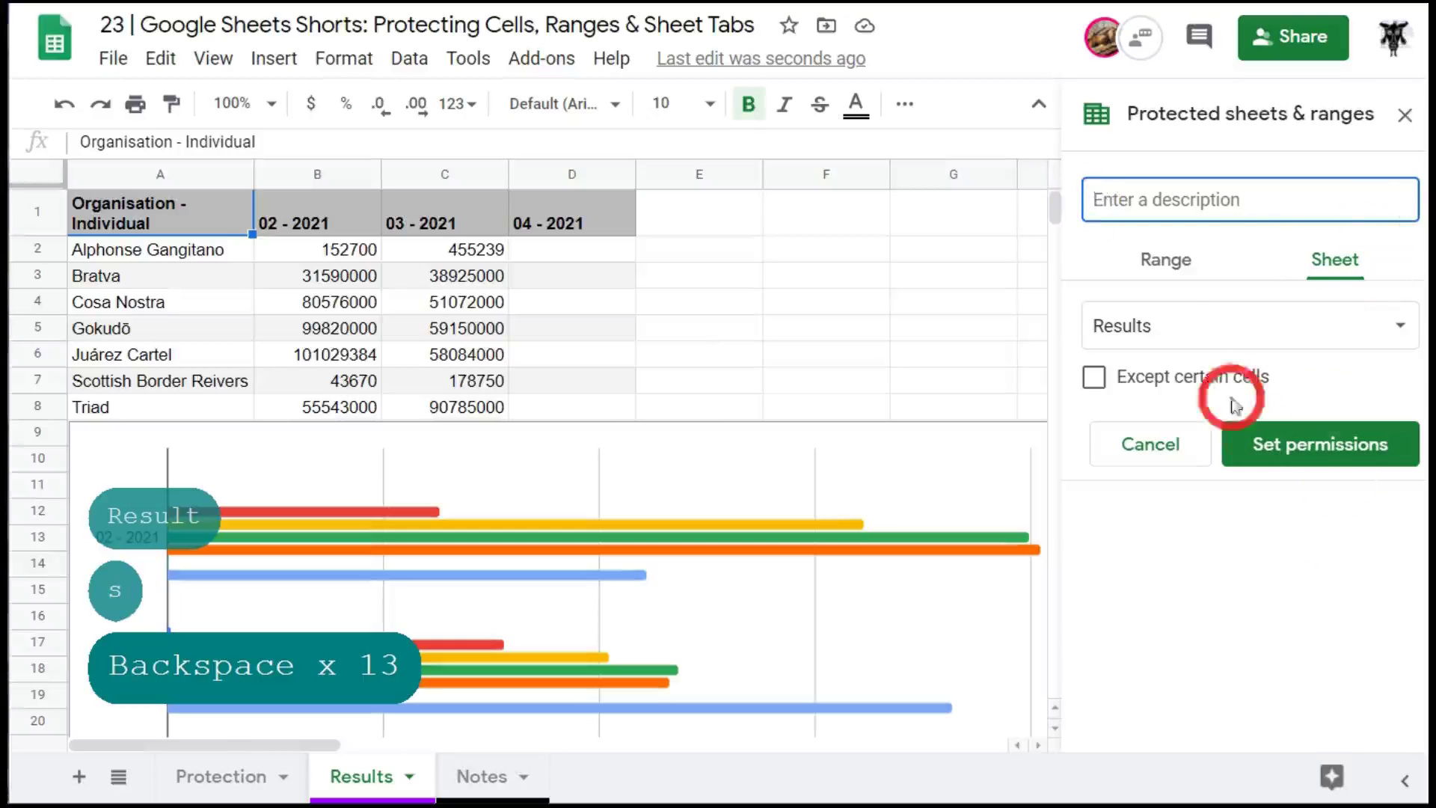
Remove both other accounts' editing rights so only the owner can edit Results.
click(1363, 460)
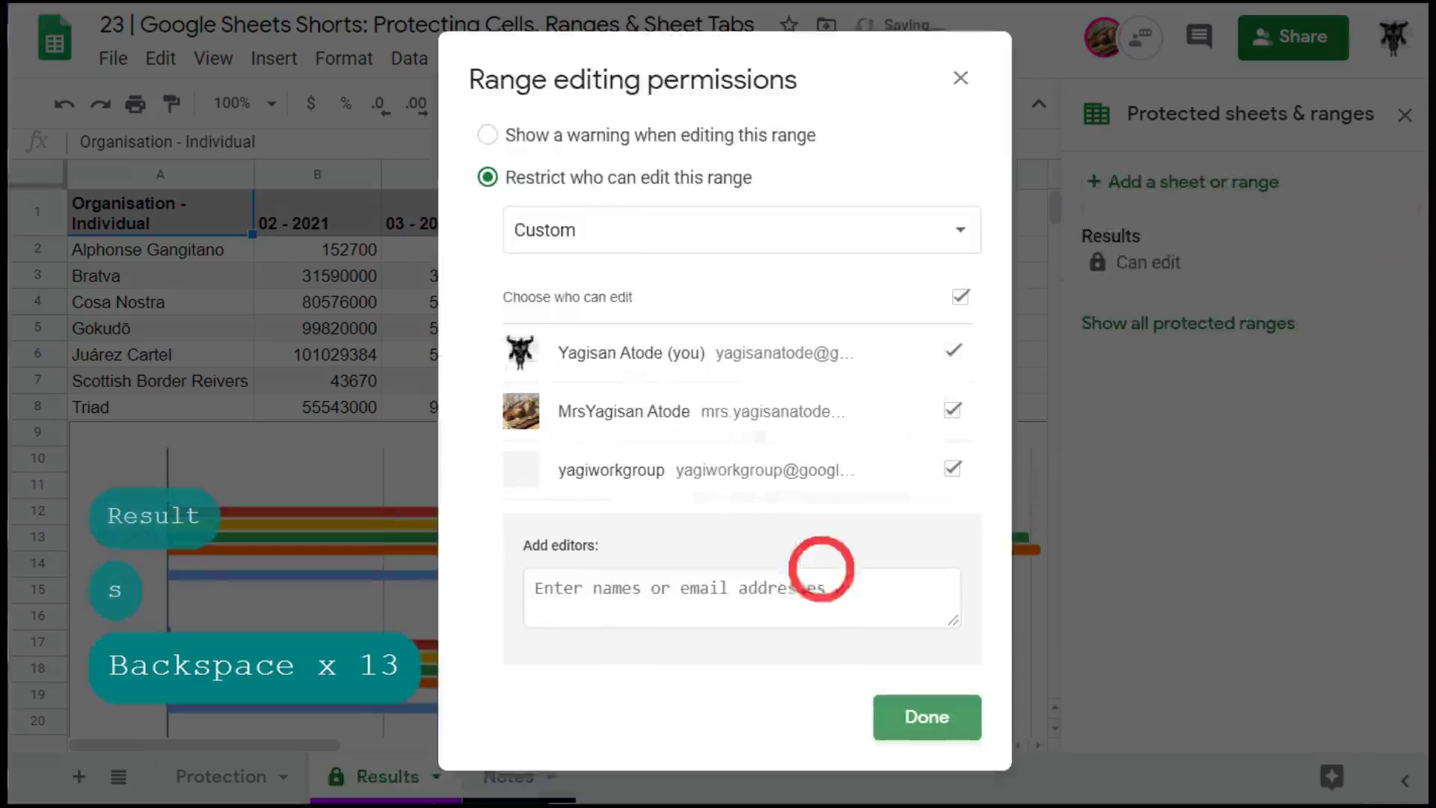
click(952, 411)
click(953, 471)
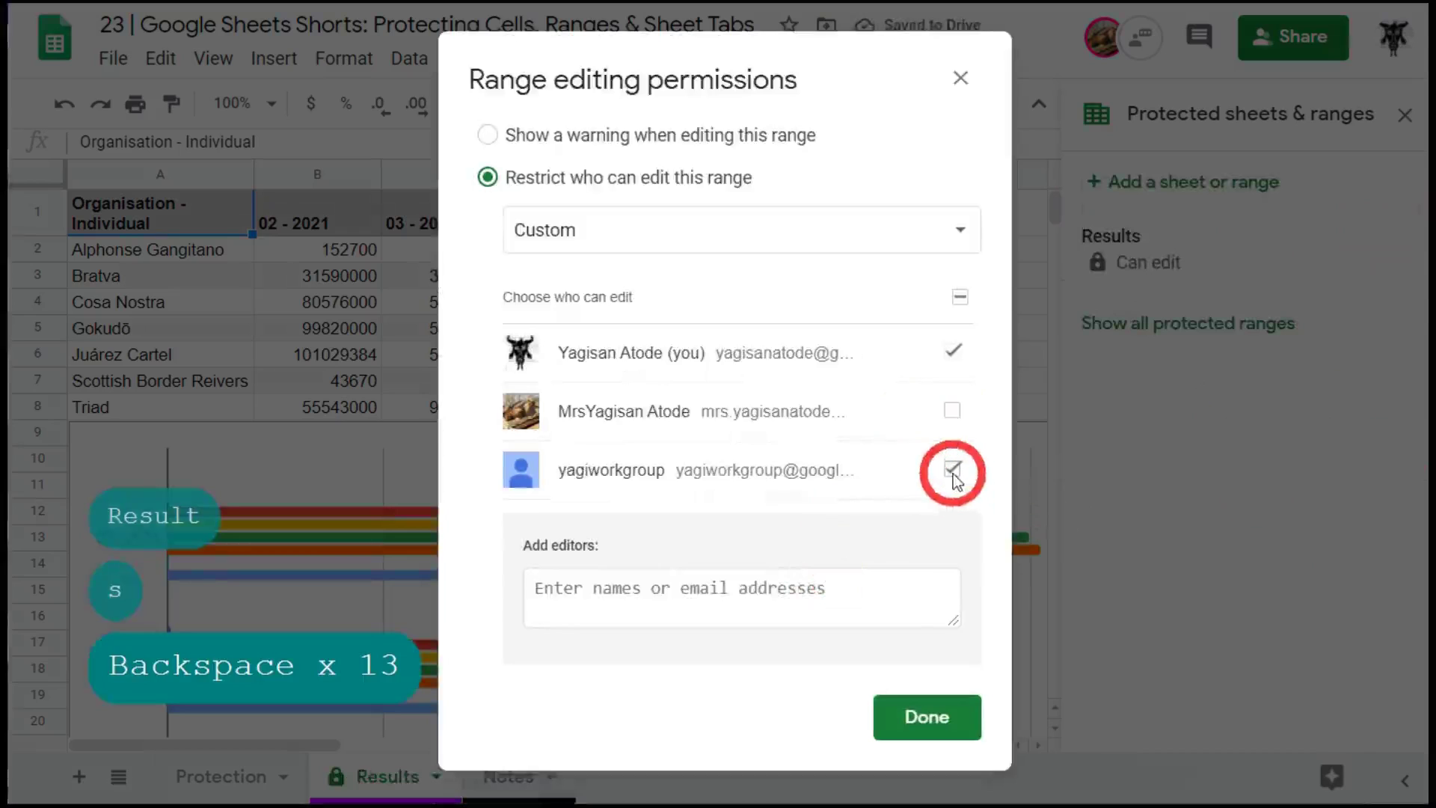
click(939, 718)
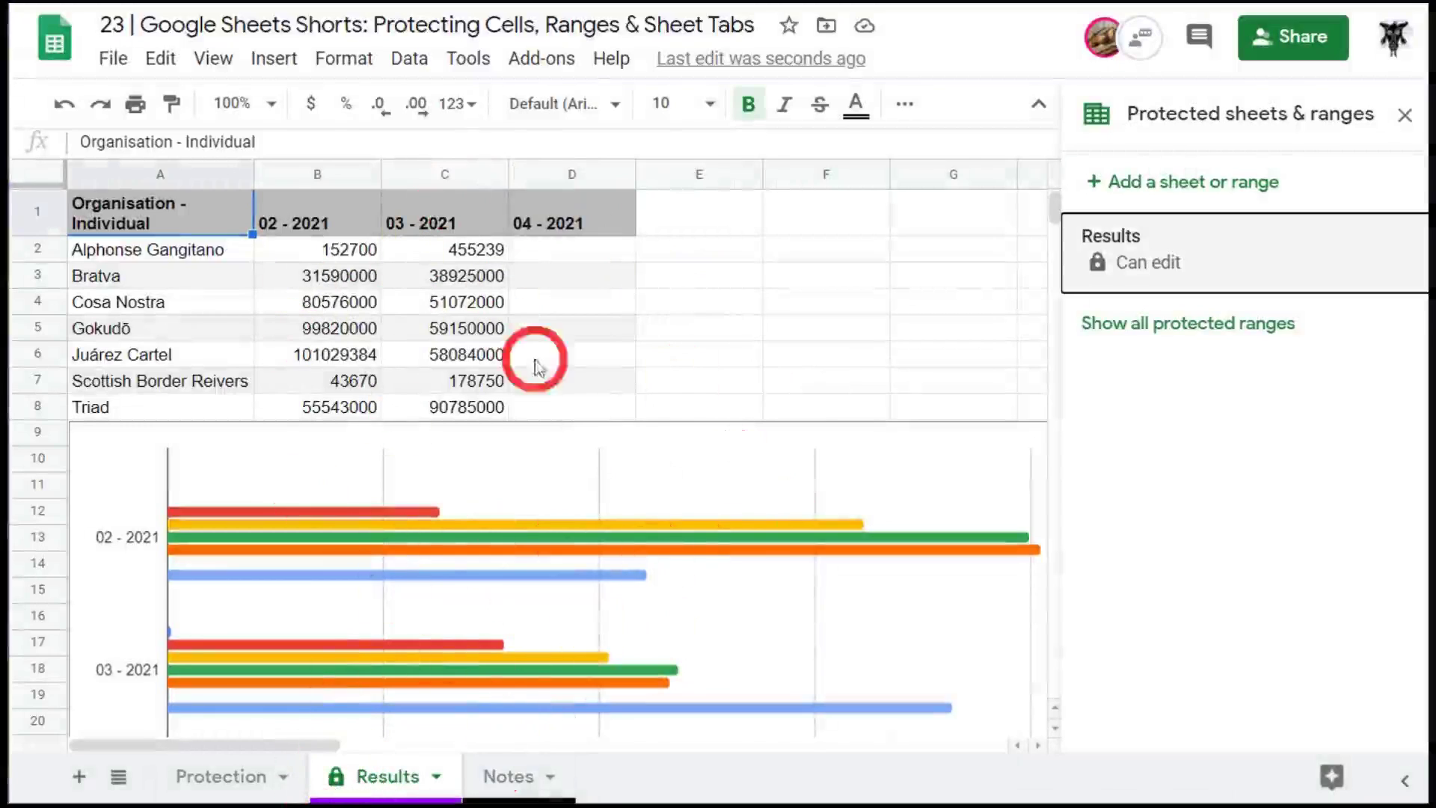
Protect the whole Notes sheet, removing edit access for the second account and the workgroup.
click(527, 791)
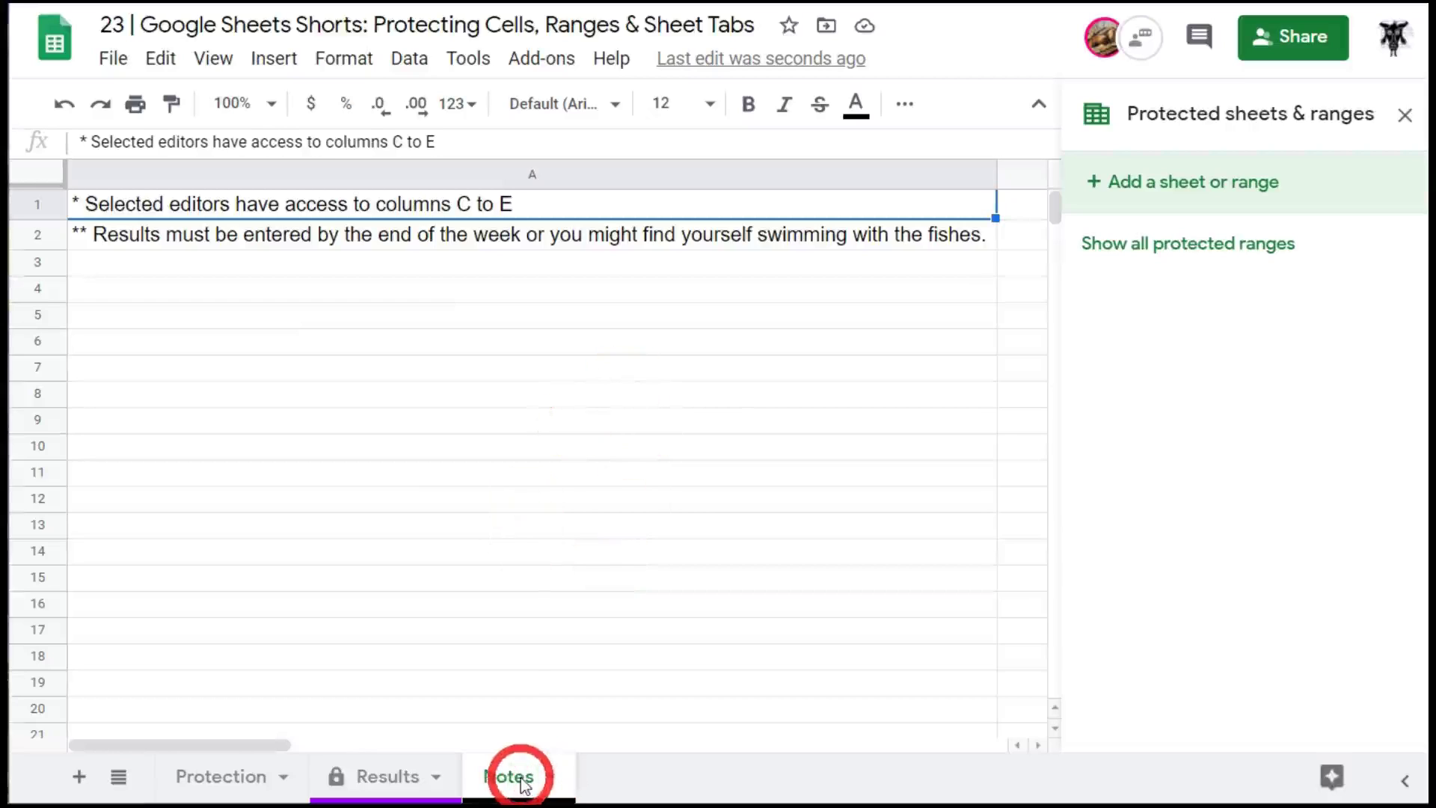
right_click(524, 785)
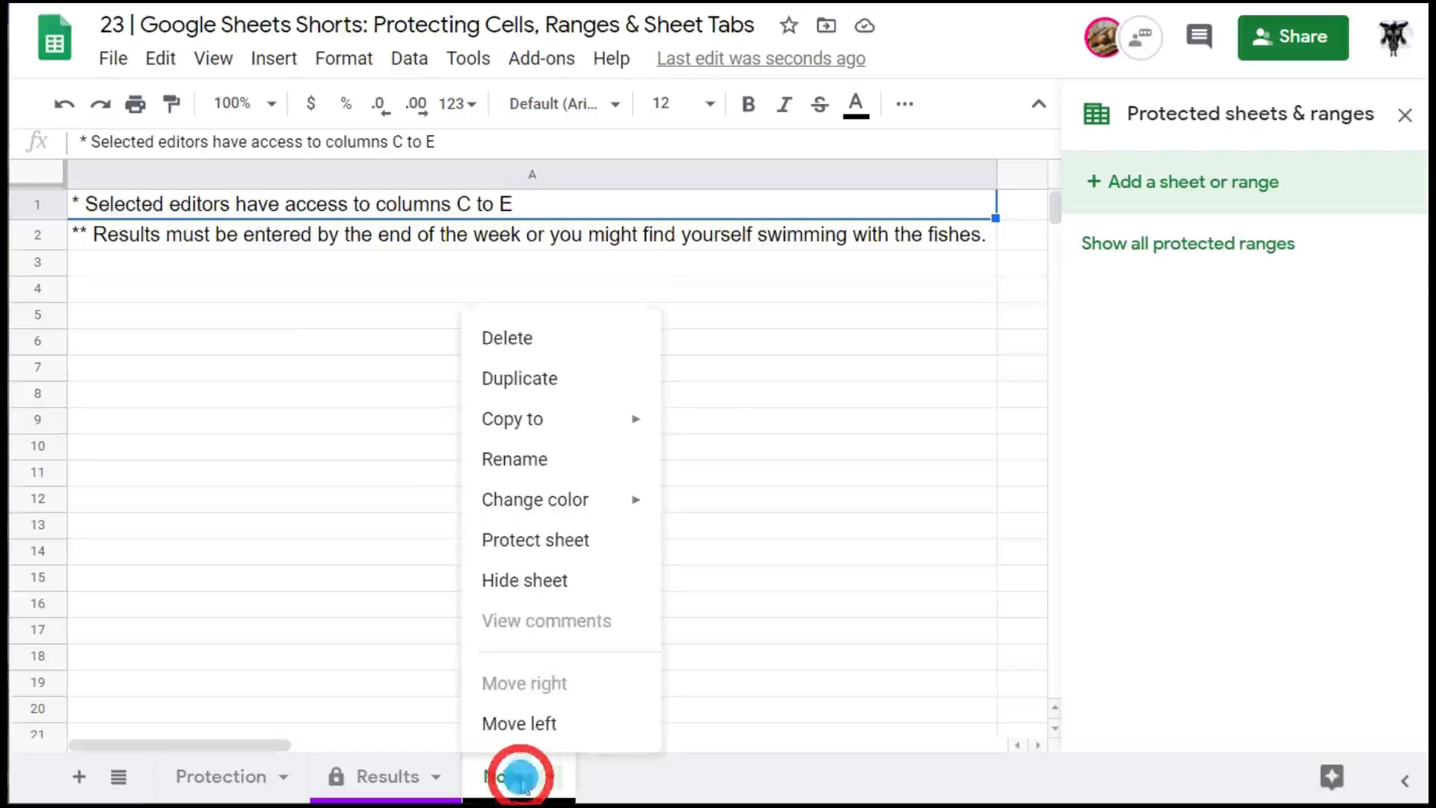
click(595, 539)
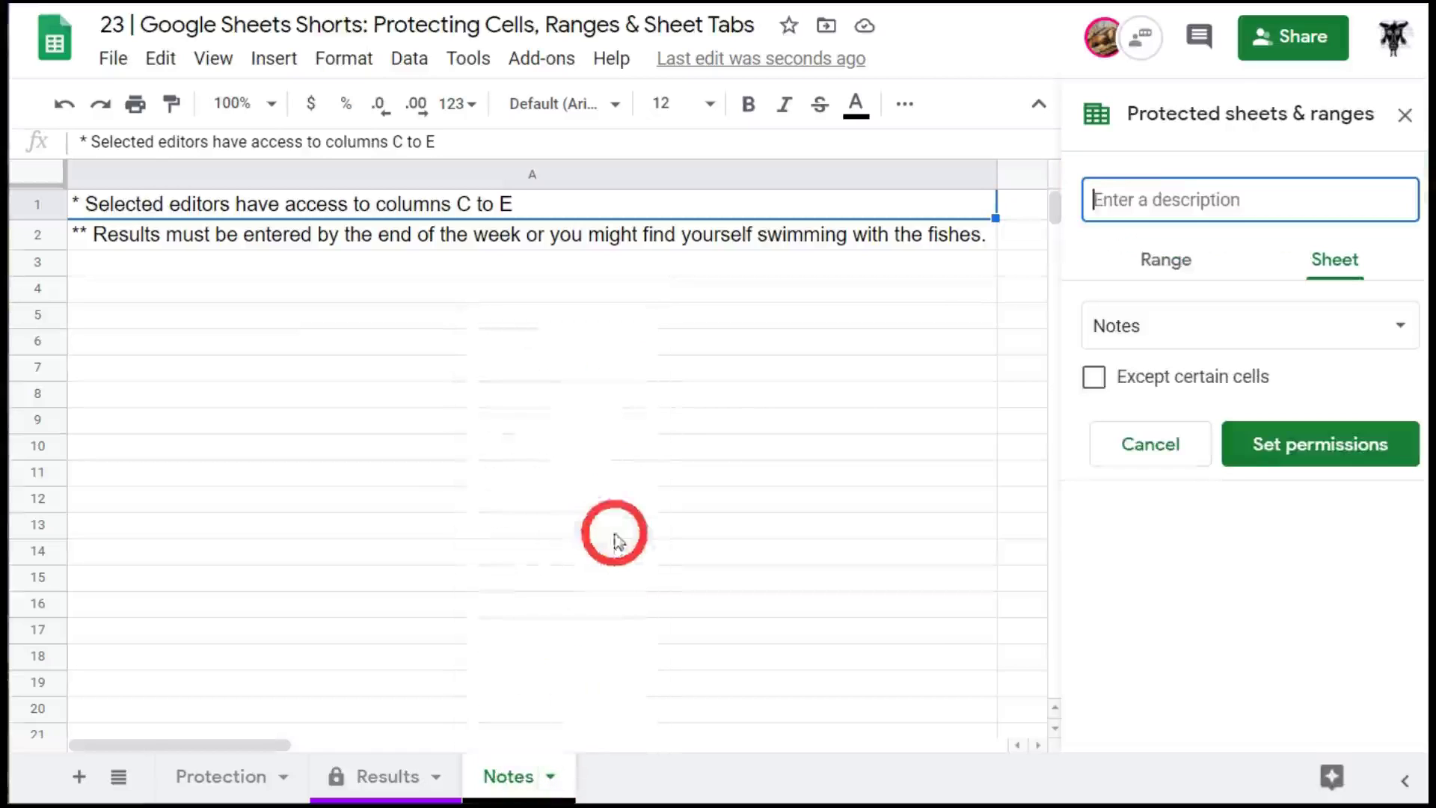
click(1290, 442)
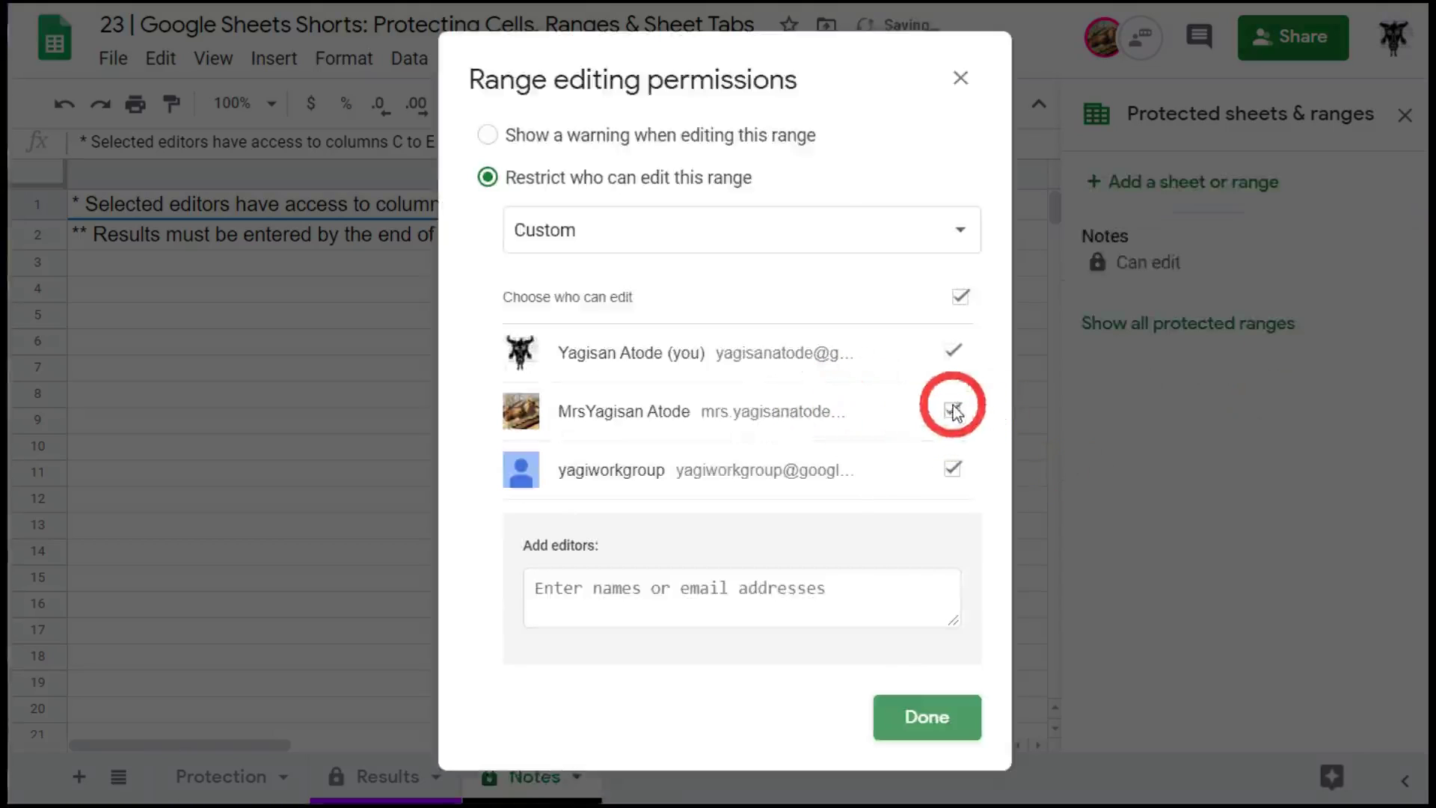
click(951, 410)
click(951, 468)
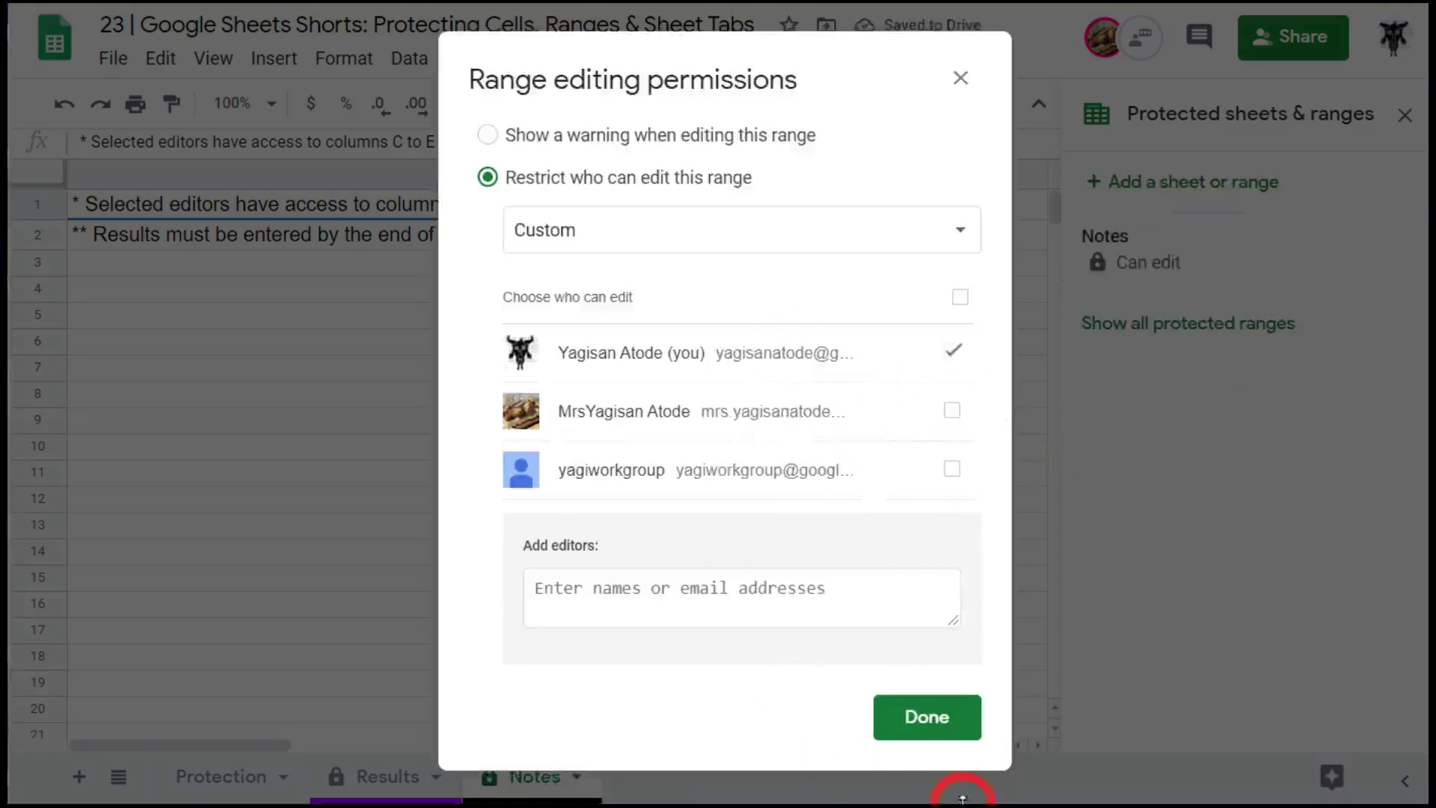
click(927, 718)
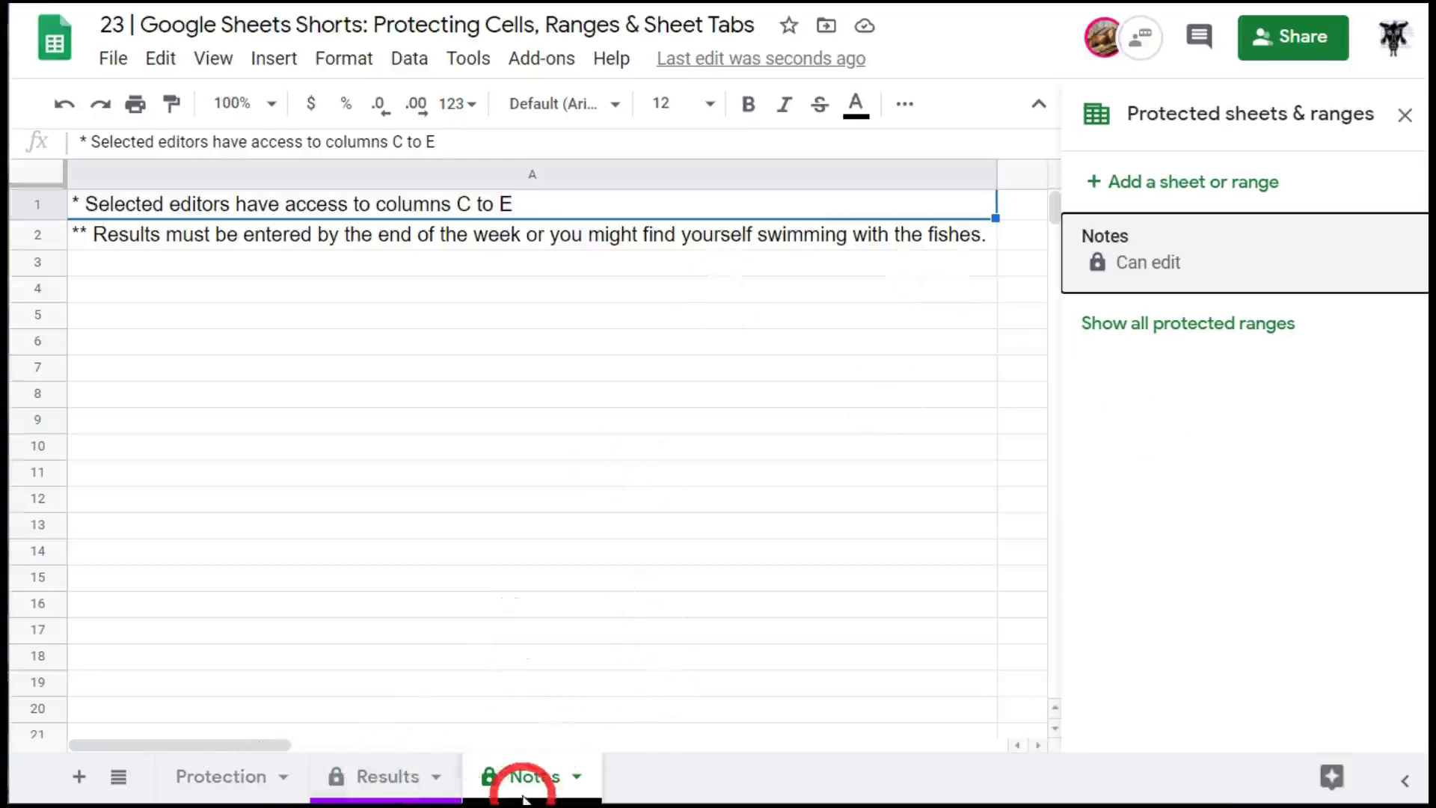
Check protection on the Protection, Results and Notes sheets, then list all five protected ranges workbook-wide.
click(214, 779)
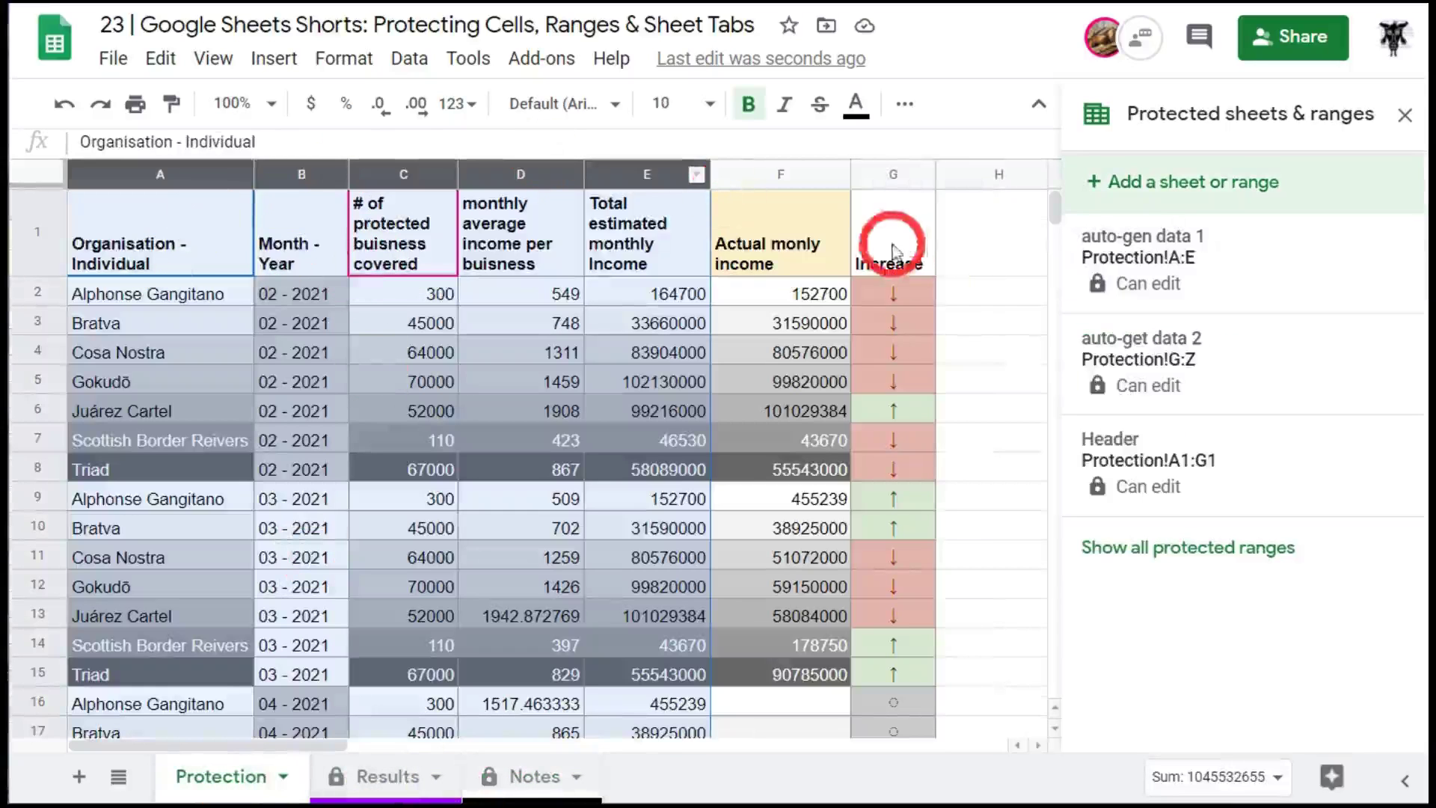
click(364, 781)
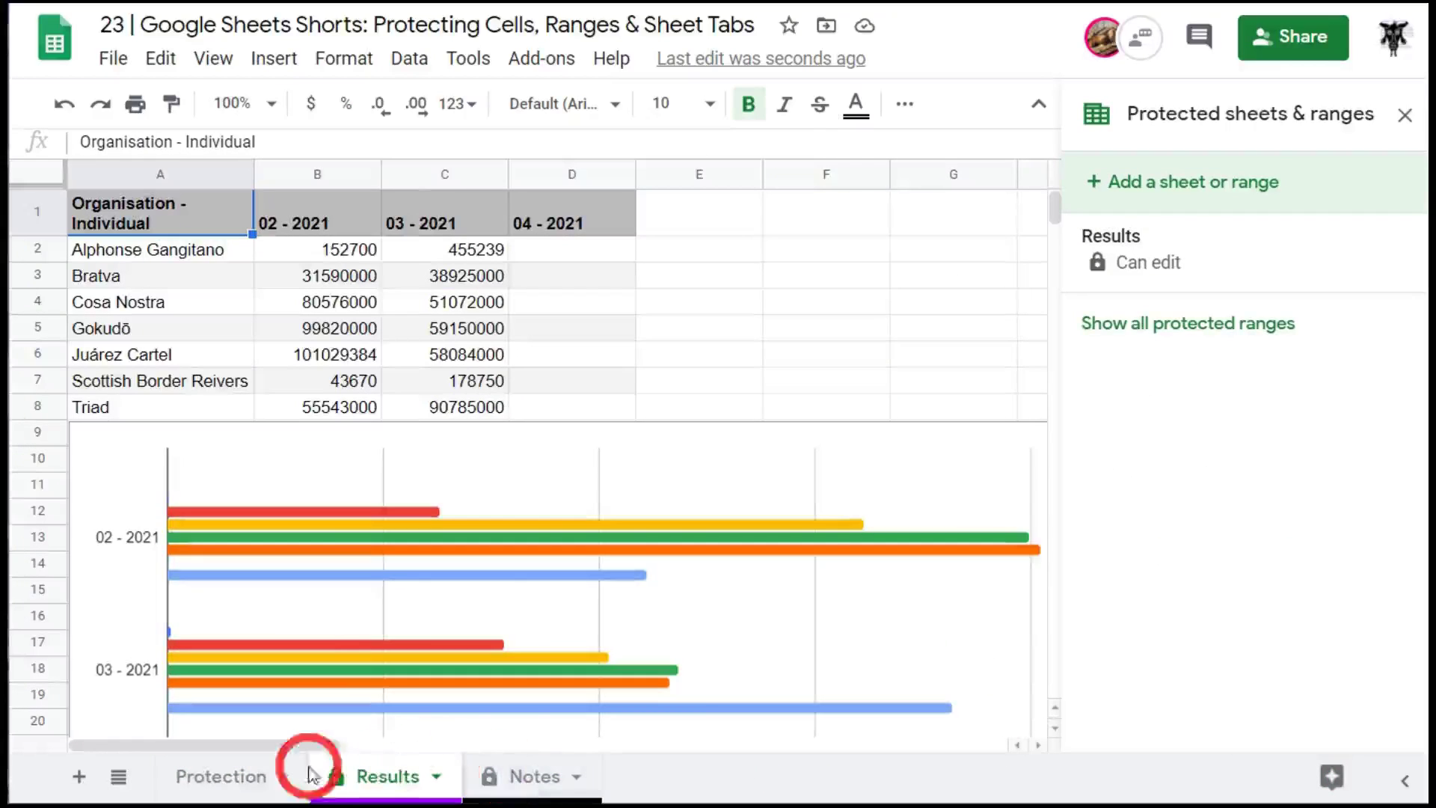
click(192, 771)
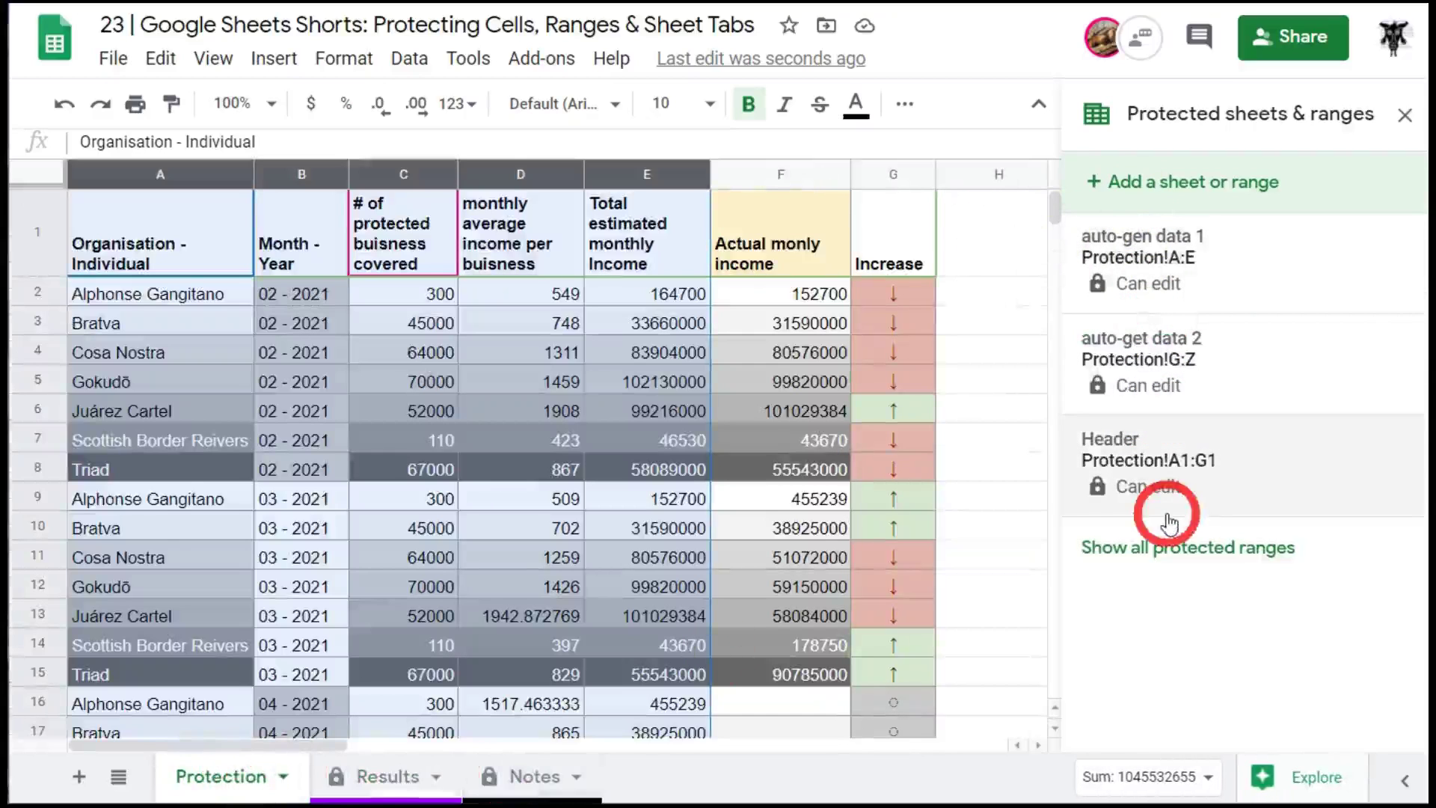
click(376, 773)
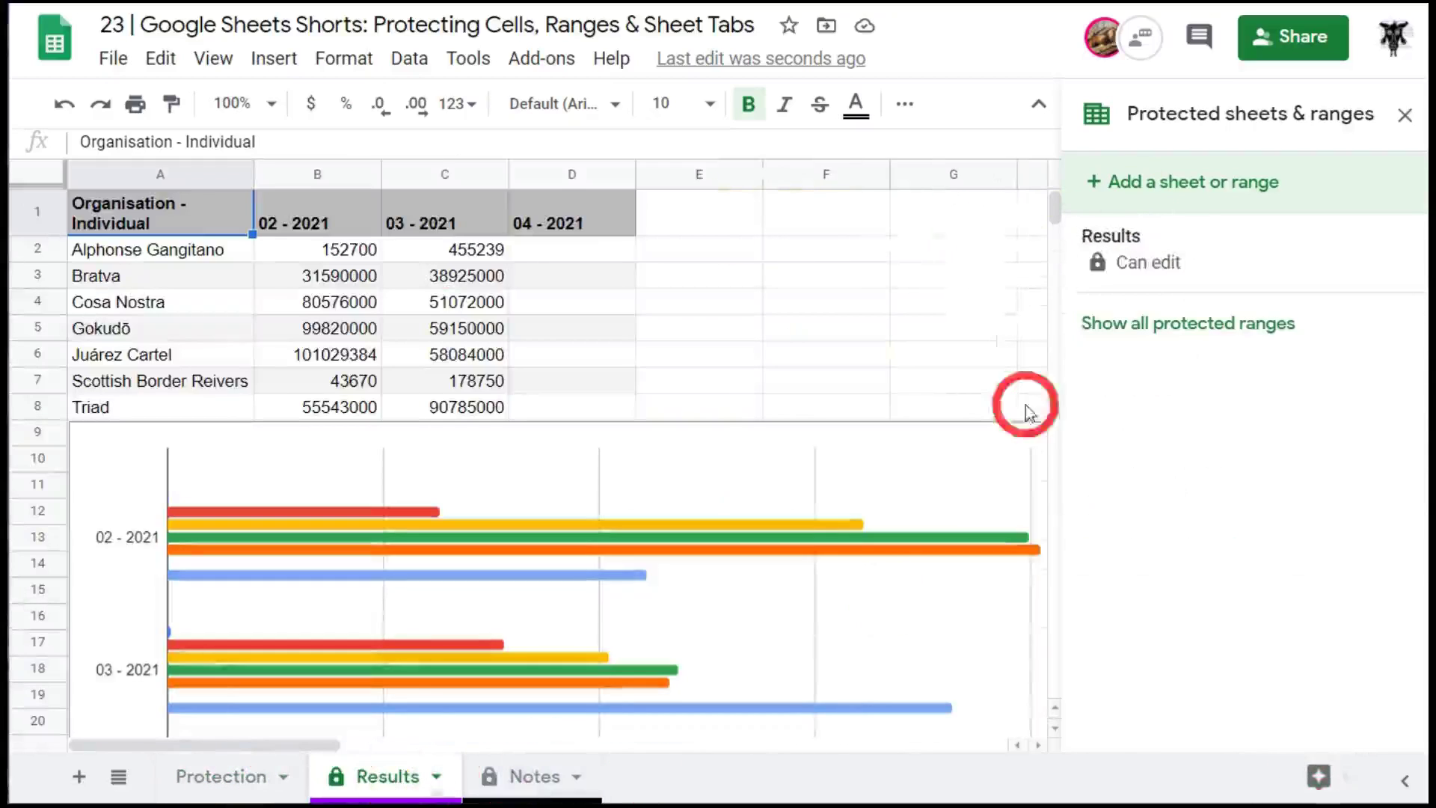
click(533, 778)
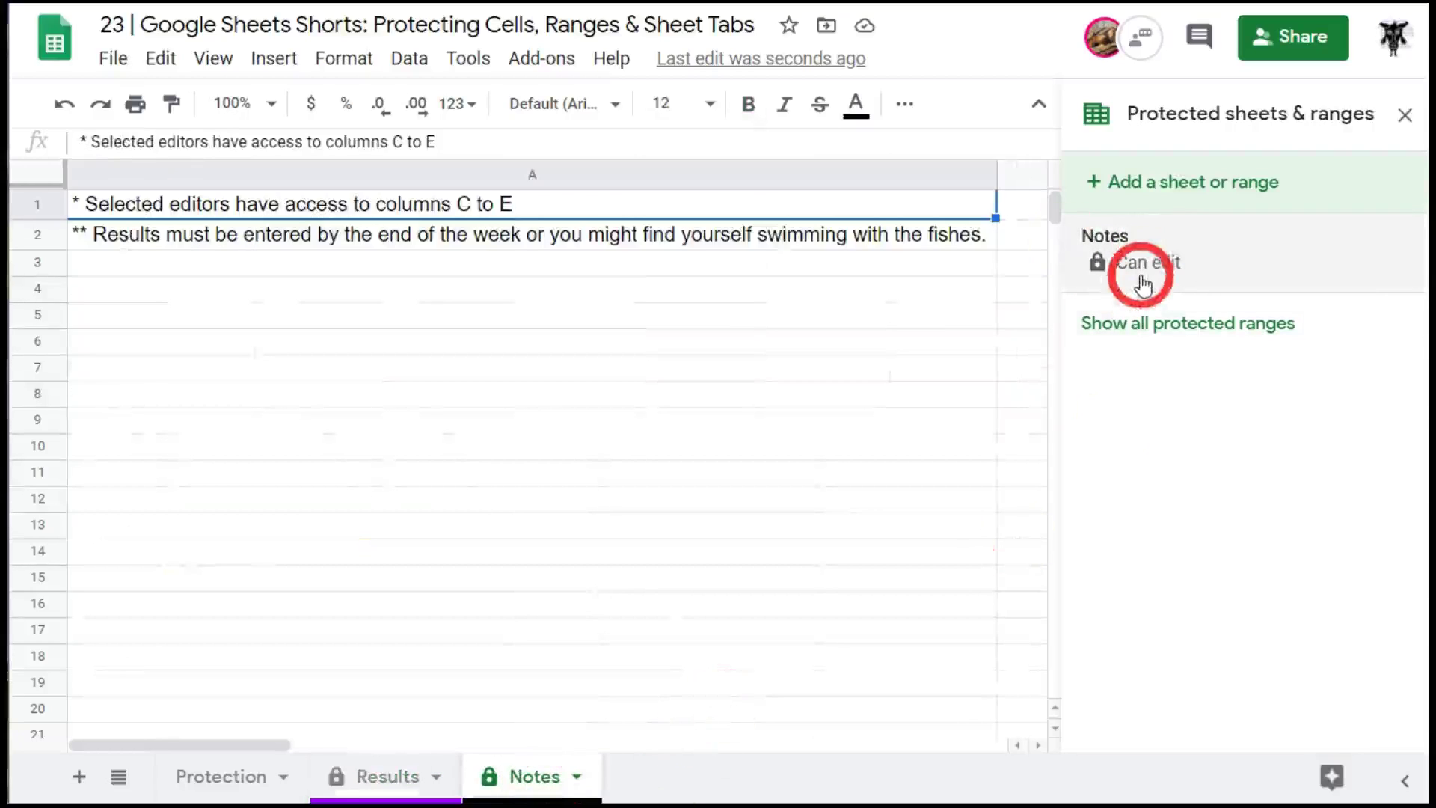
click(1202, 325)
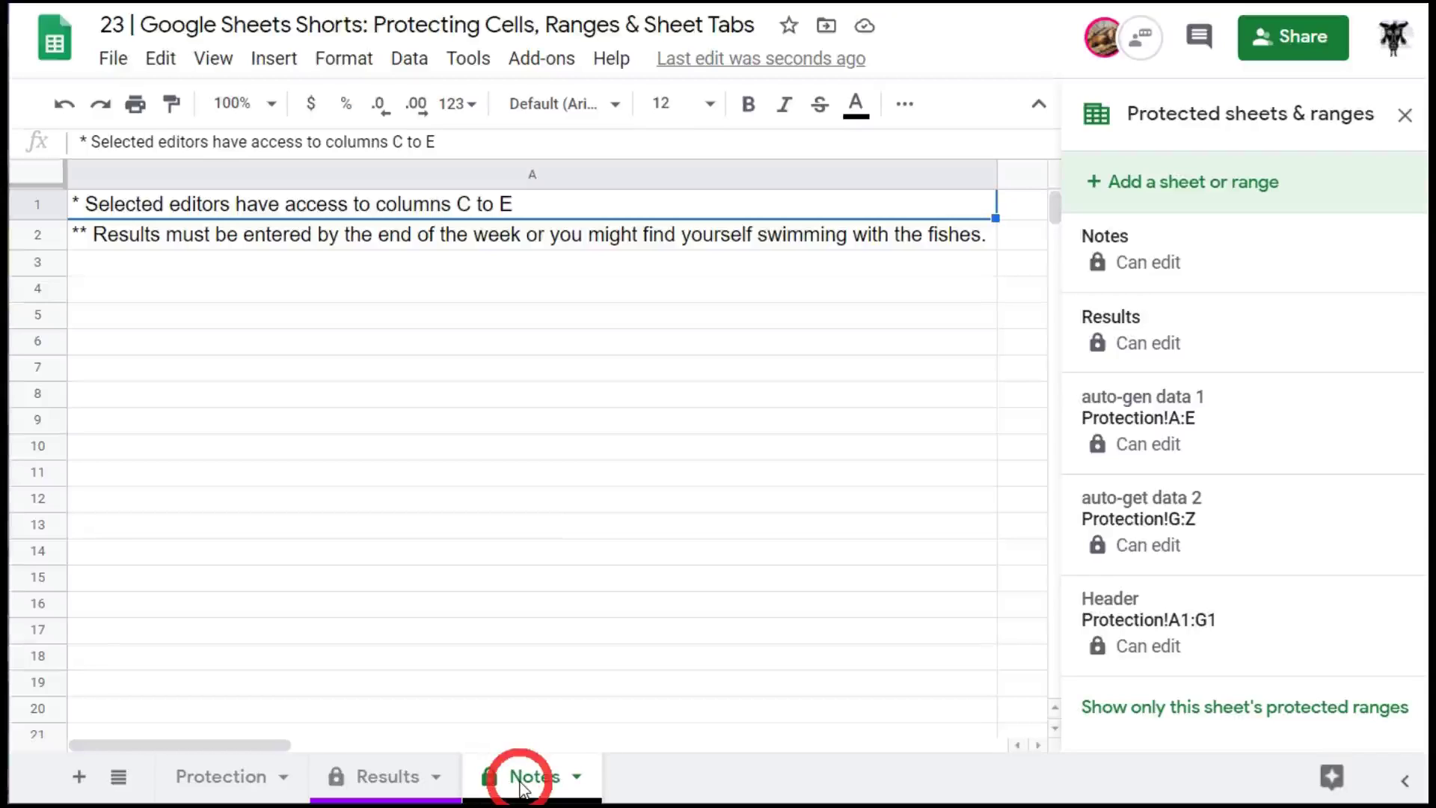
Hide the Notes sheet so only the Protection and Results tabs remain visible.
click(578, 778)
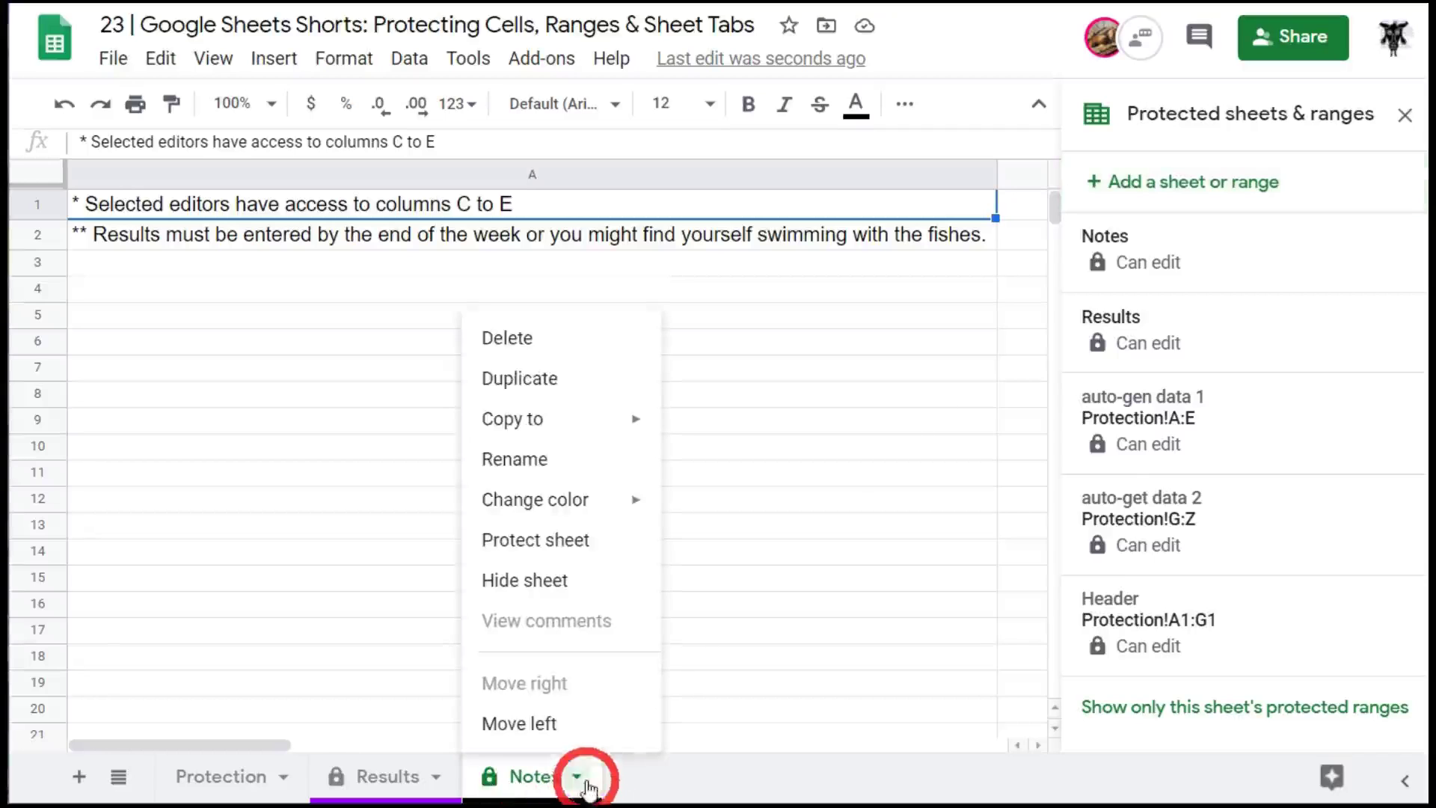
click(589, 575)
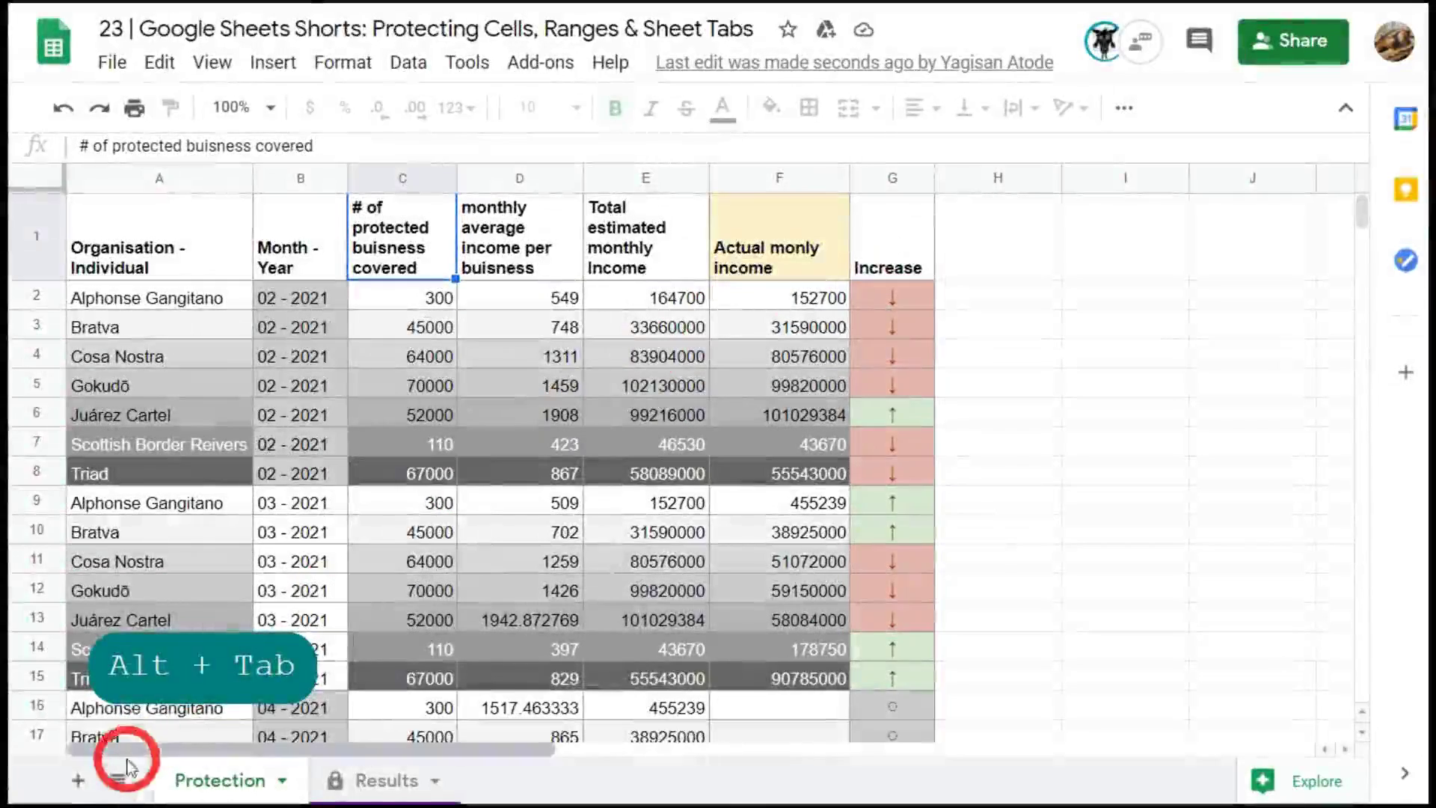
click(116, 780)
click(180, 727)
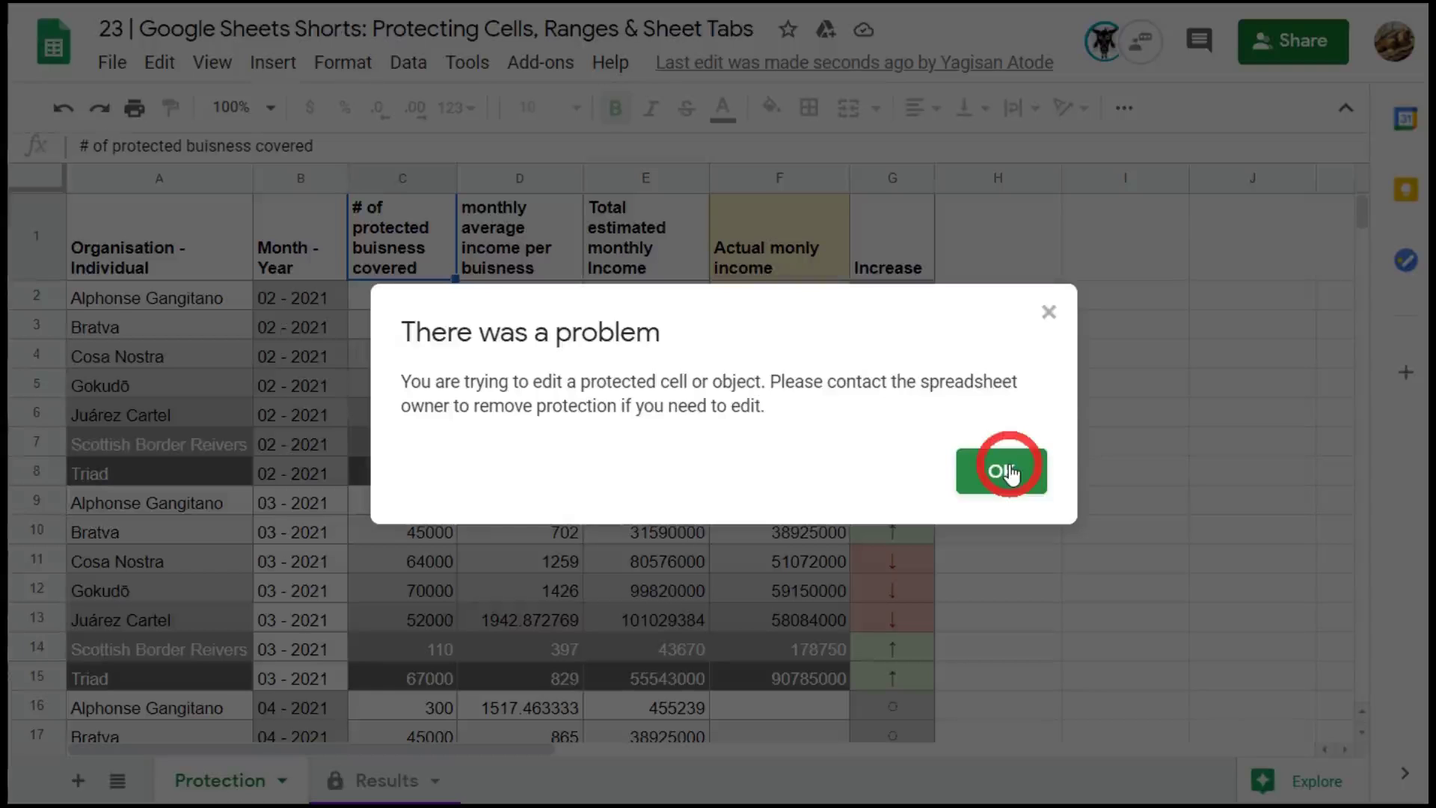
click(1009, 472)
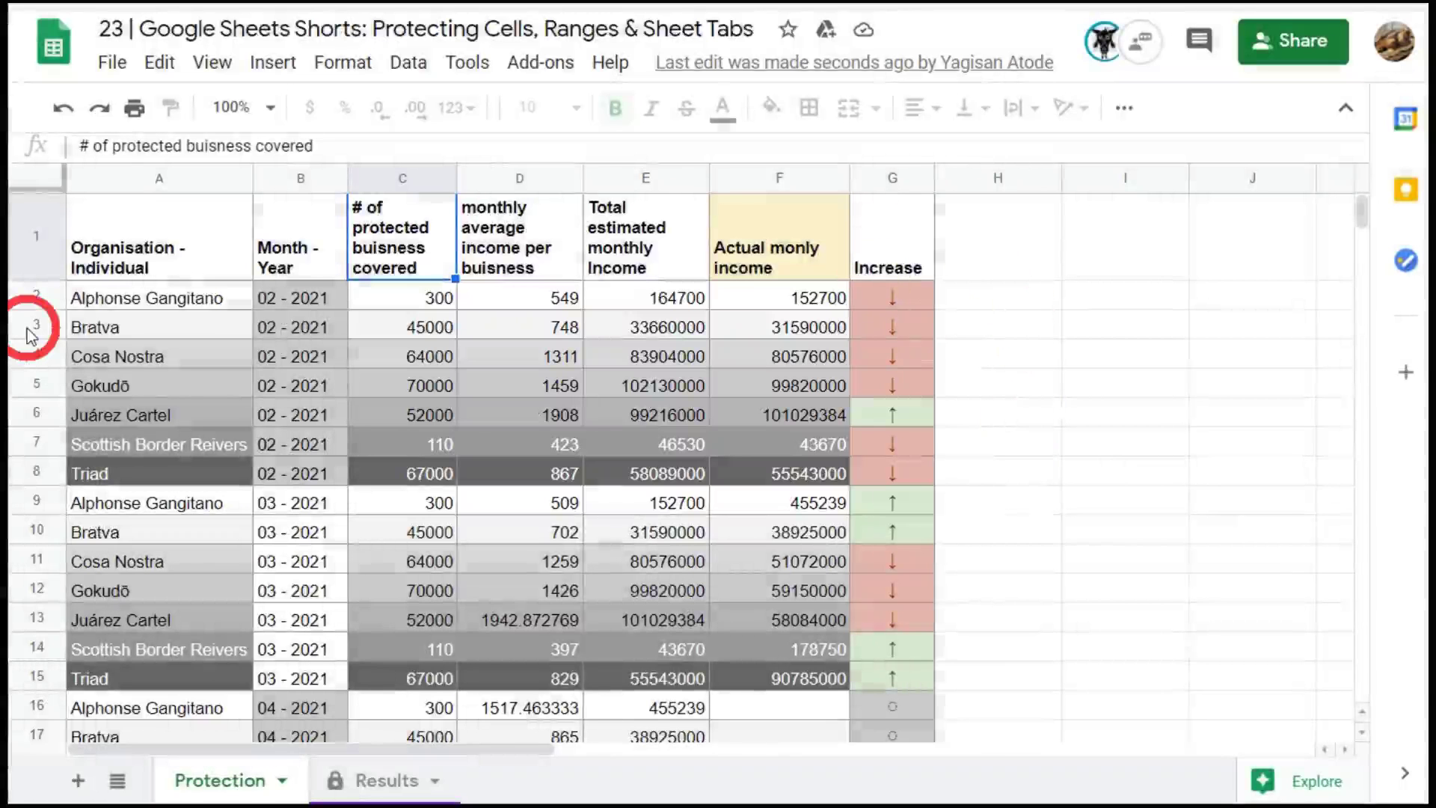